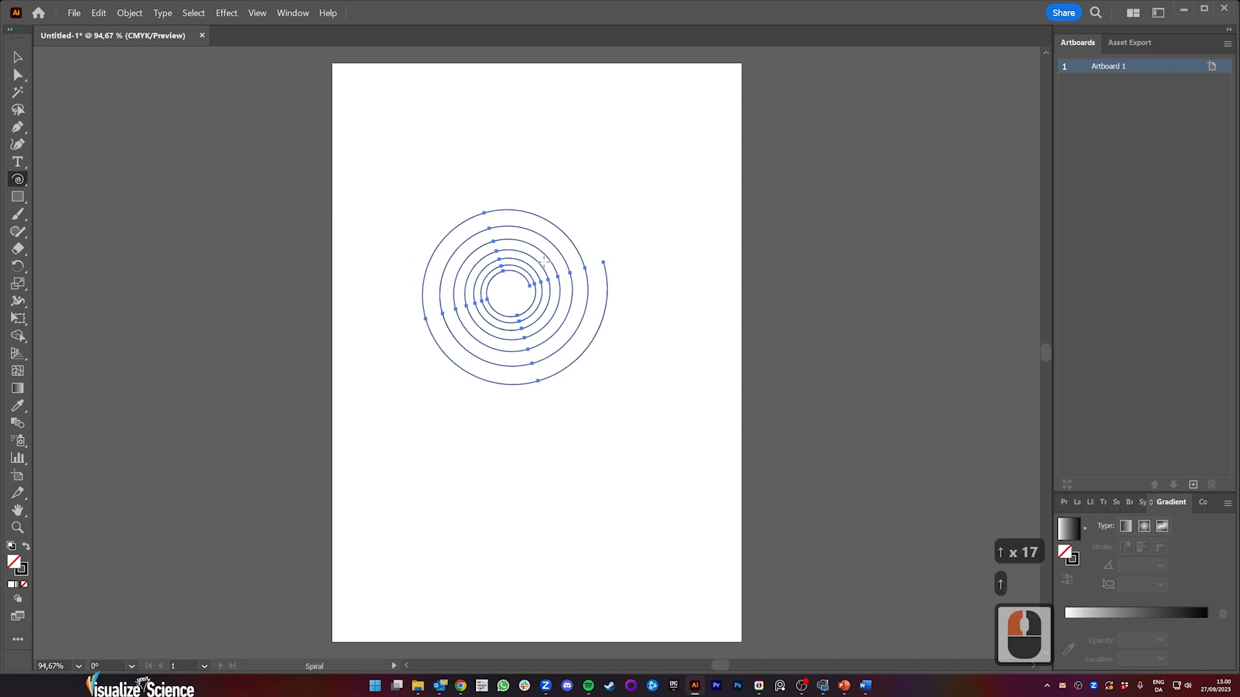
Step: Draw a loose freehand spiral below the existing spiral with the Pencil tool
left_click(18, 239)
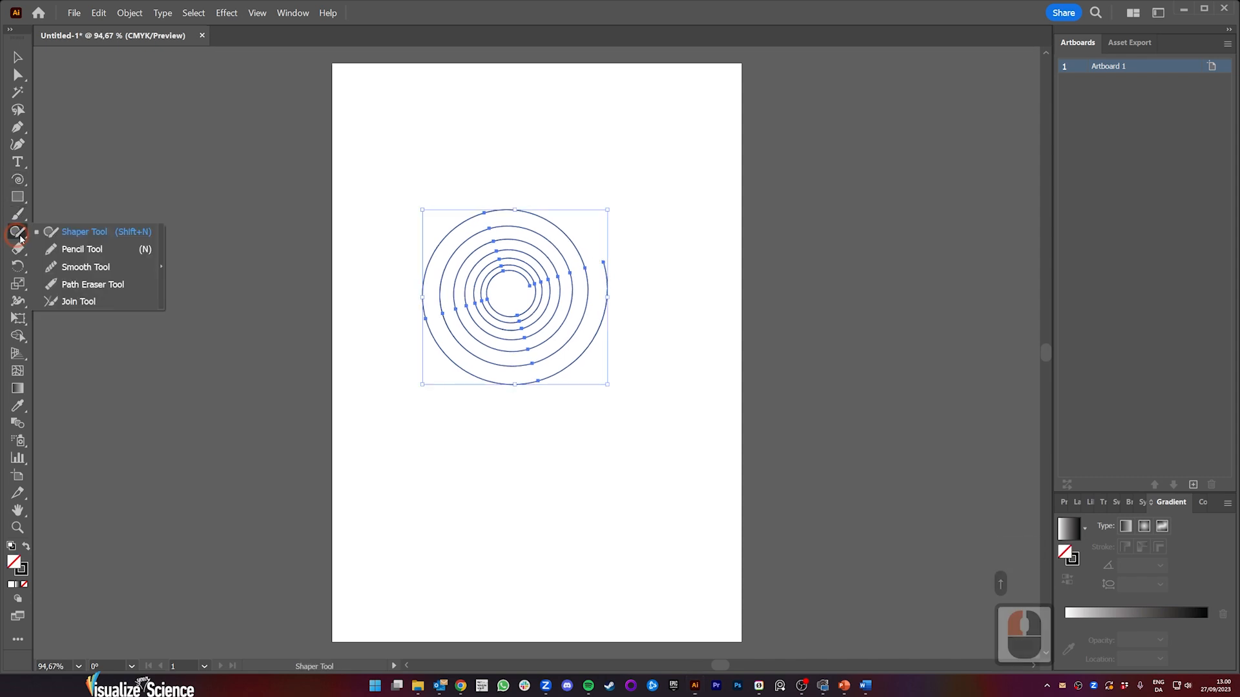
left_click(76, 253)
mouse_move(548, 456)
left_mouse_down()
mouse_move(584, 454)
mouse_move(542, 465)
mouse_move(605, 476)
mouse_move(515, 411)
mouse_move(574, 552)
mouse_move(629, 383)
left_mouse_up()
left_click_drag(453, 428, 452, 428)
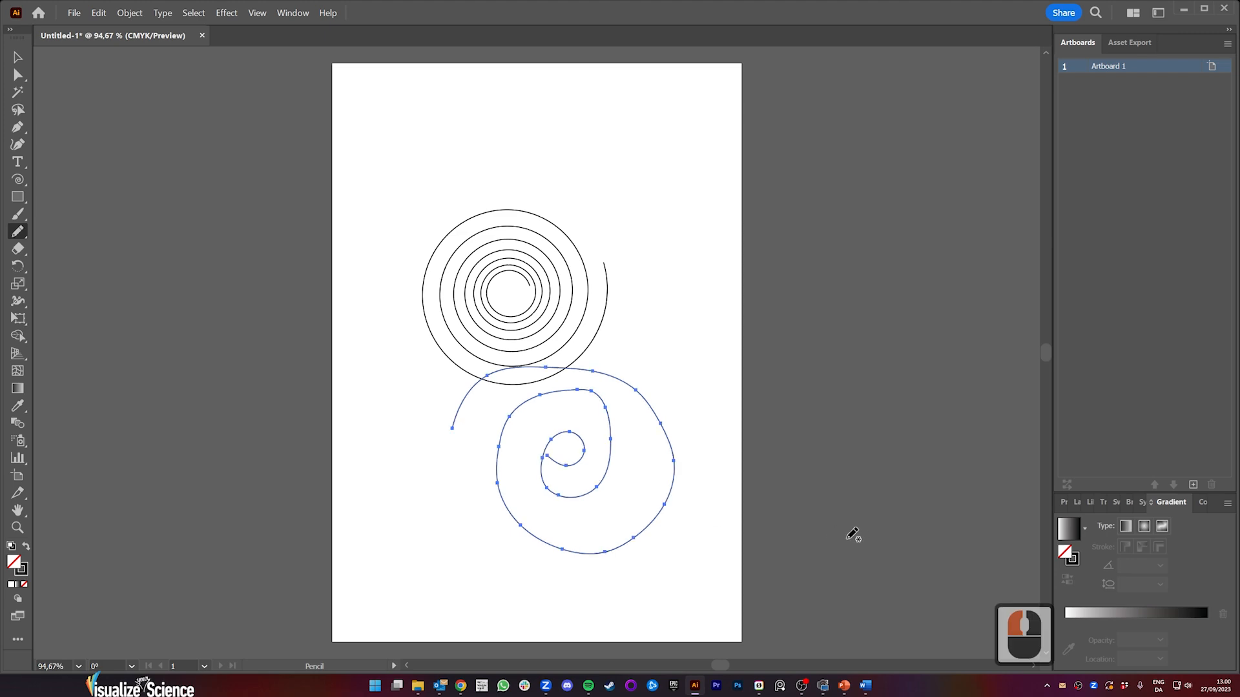
mouse_move(801, 417)
left_mouse_down()
mouse_move(526, 407)
mouse_move(769, 568)
left_mouse_up()
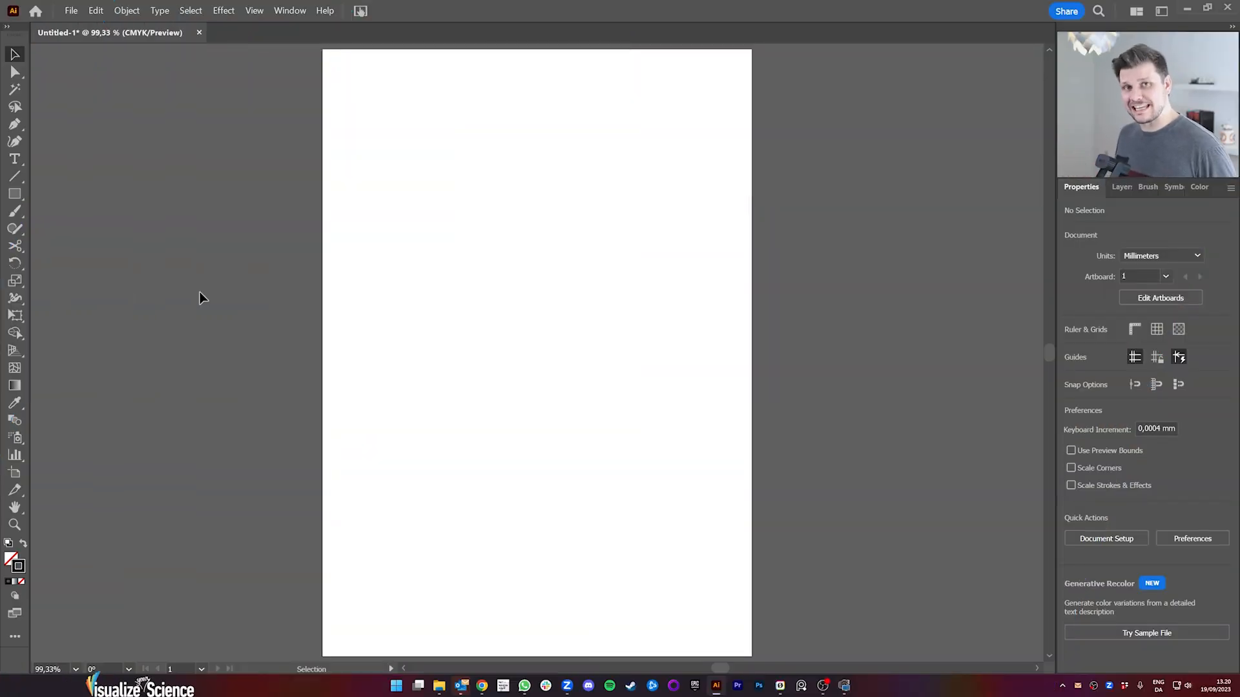
Step: Set the Polar Grid tool to 10 concentric dividers and 0 radial dividers
left_click(14, 177)
left_click(80, 250)
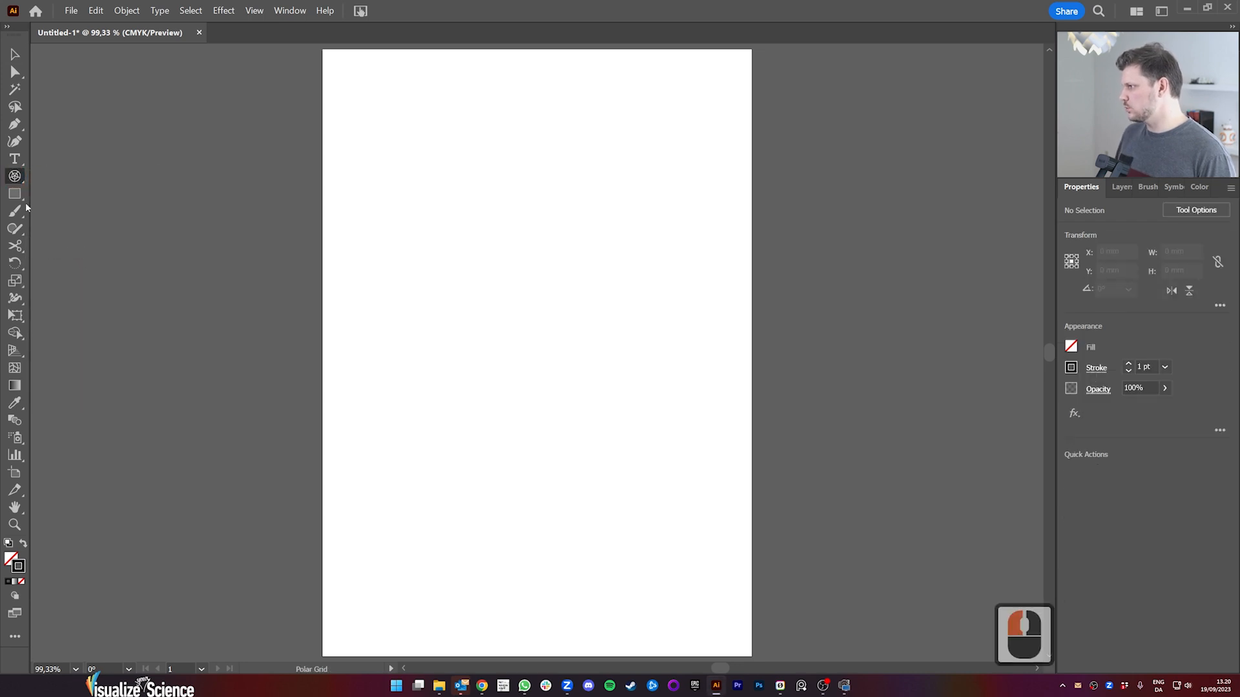
double_click(14, 177)
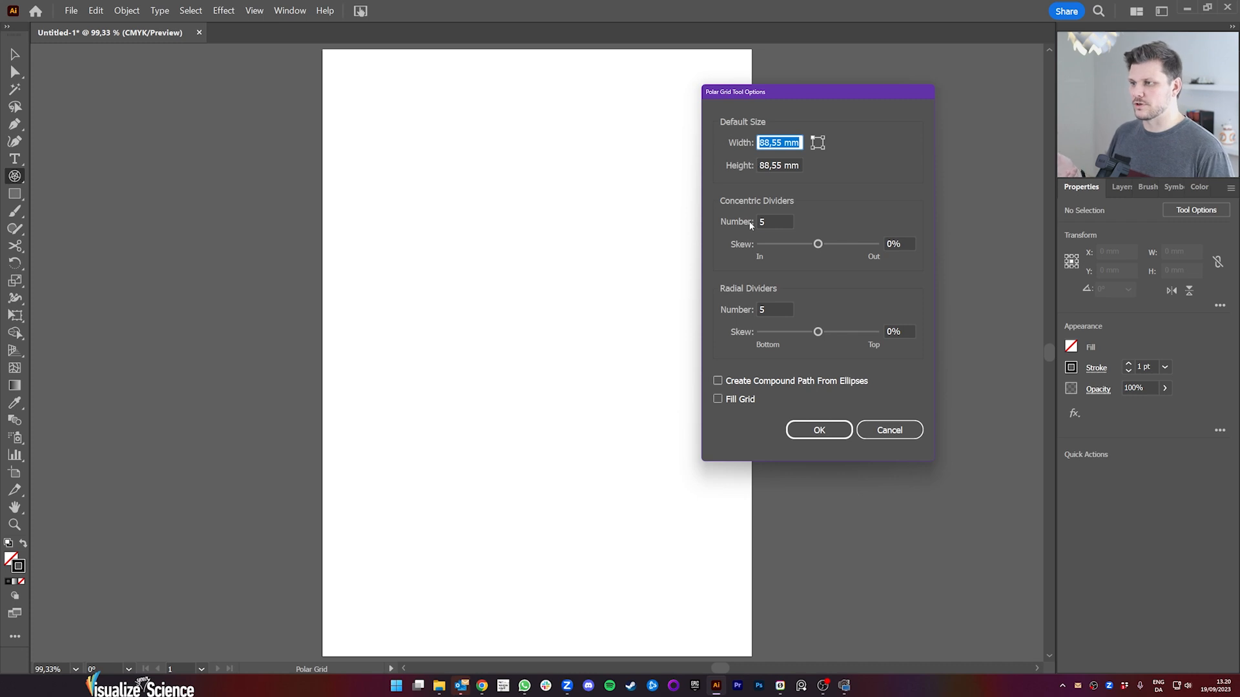
left_click(772, 309)
type("0")
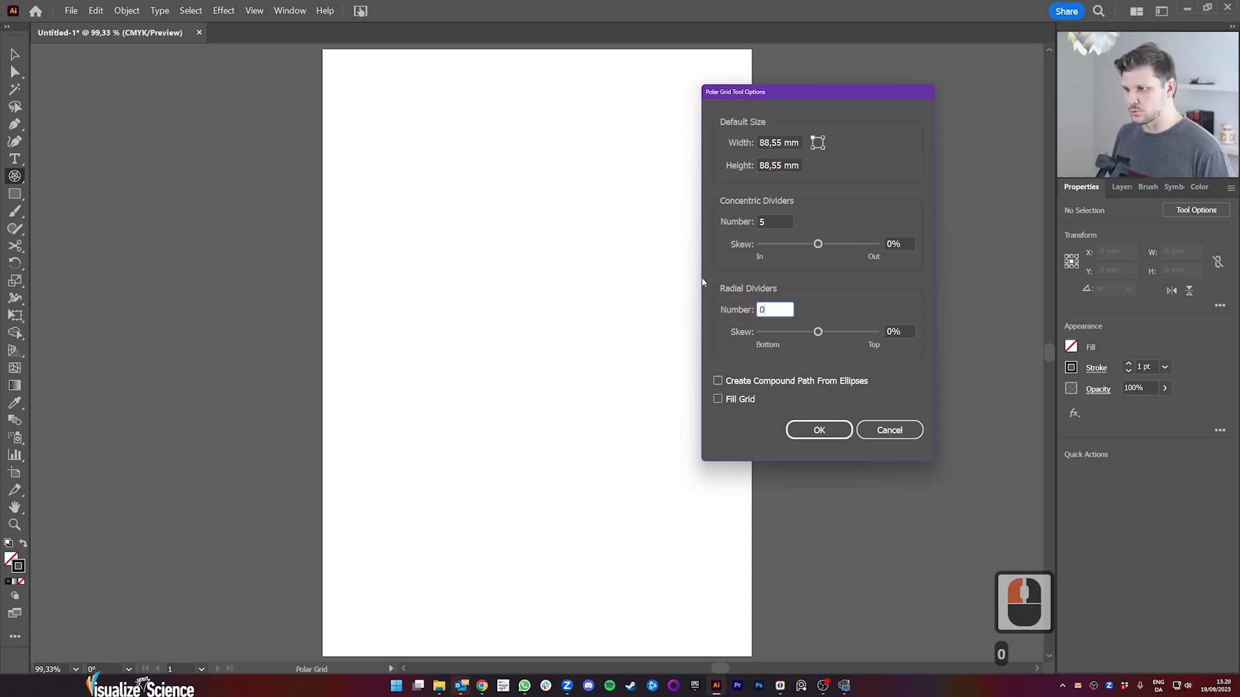
triple_click(779, 220)
type("10")
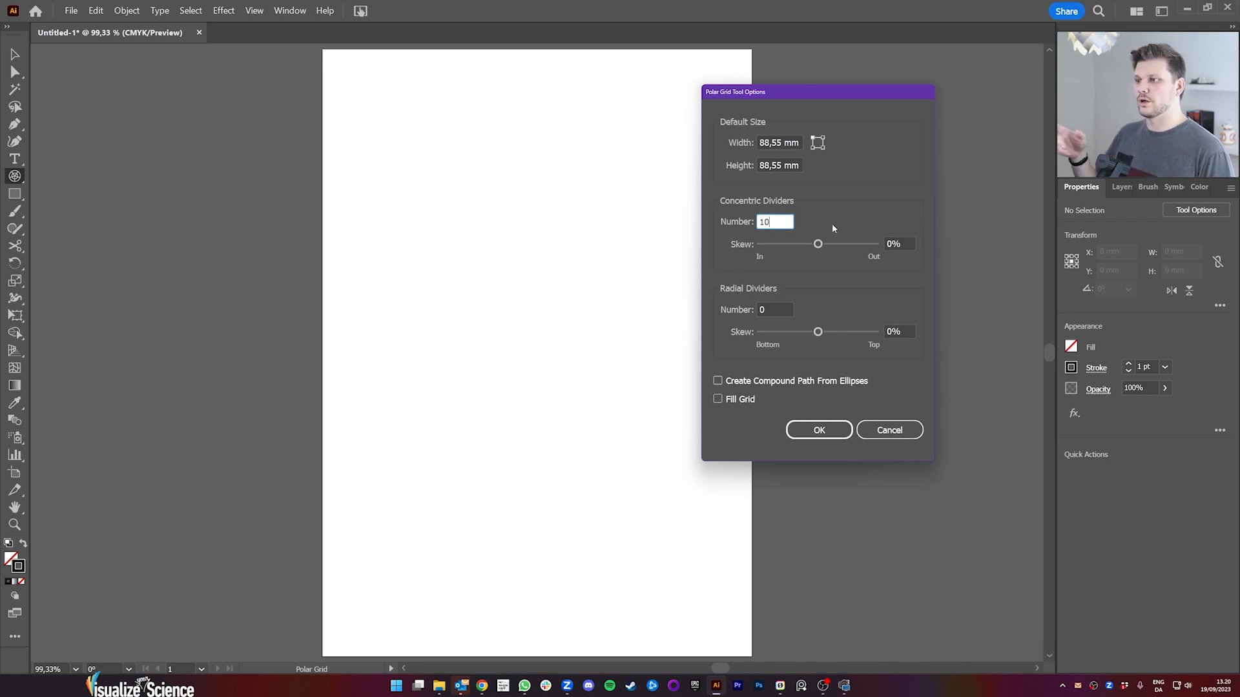
left_click(817, 430)
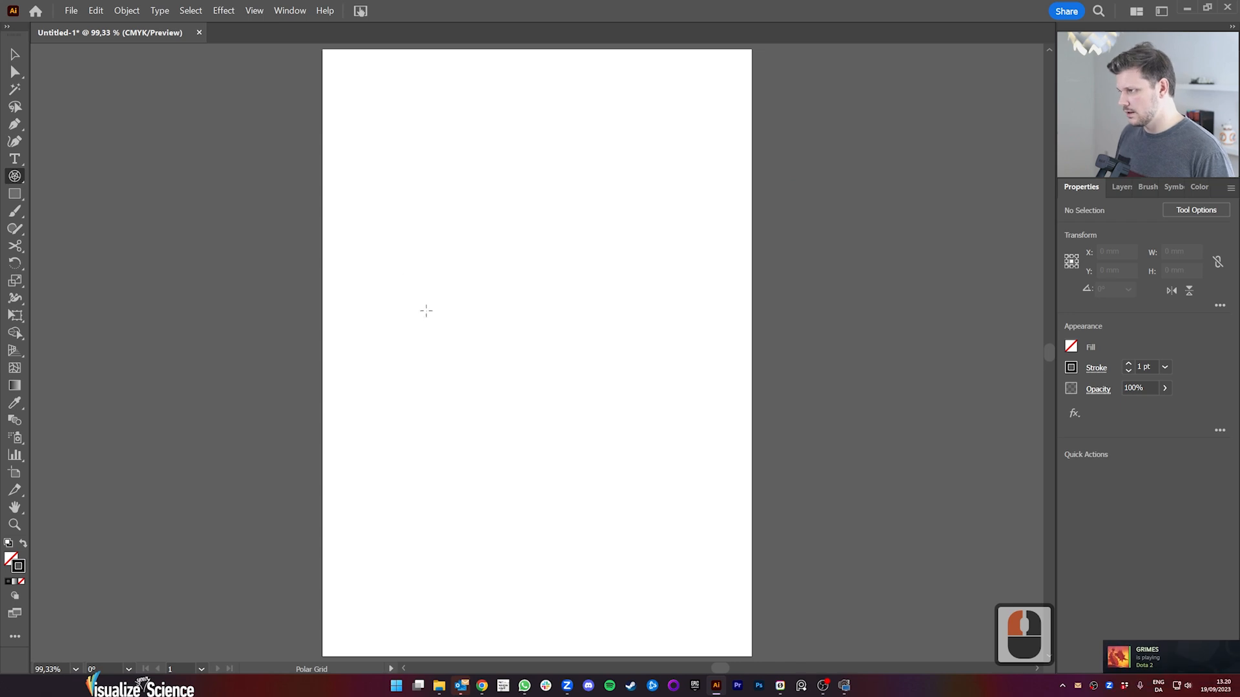
Step: Draw a circular polar grid about 88.55 mm wide and move it down fully onto the artboard
left_click_drag(403, 309, 494, 400)
key("v")
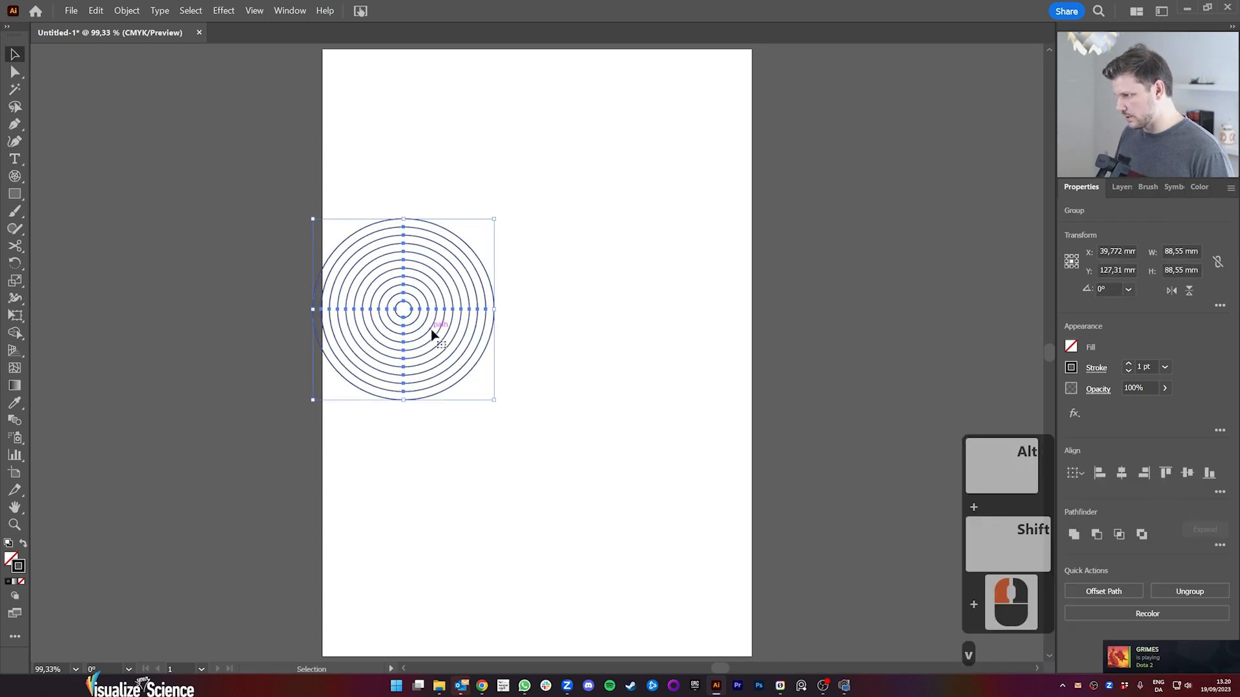
left_click_drag(437, 336, 460, 466)
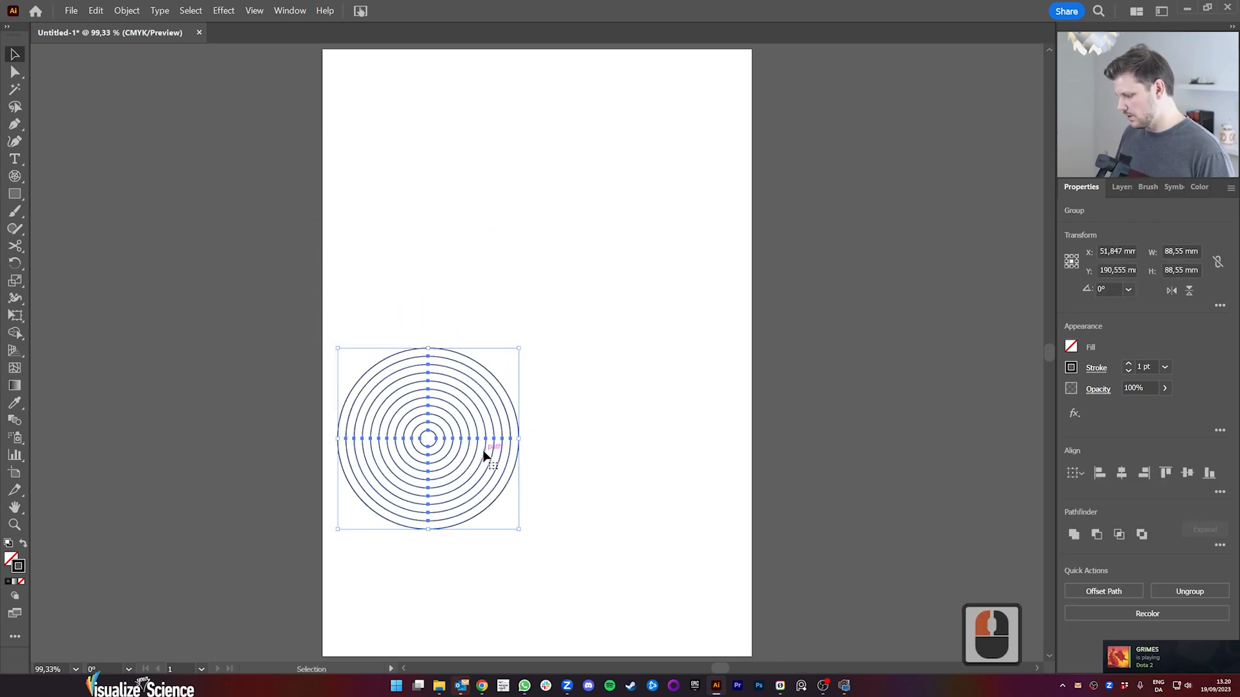
Step: Cut the upper half of the concentric circles, paste it in front, and shift it left by one ring
key("a")
left_click_drag(407, 318, 449, 441)
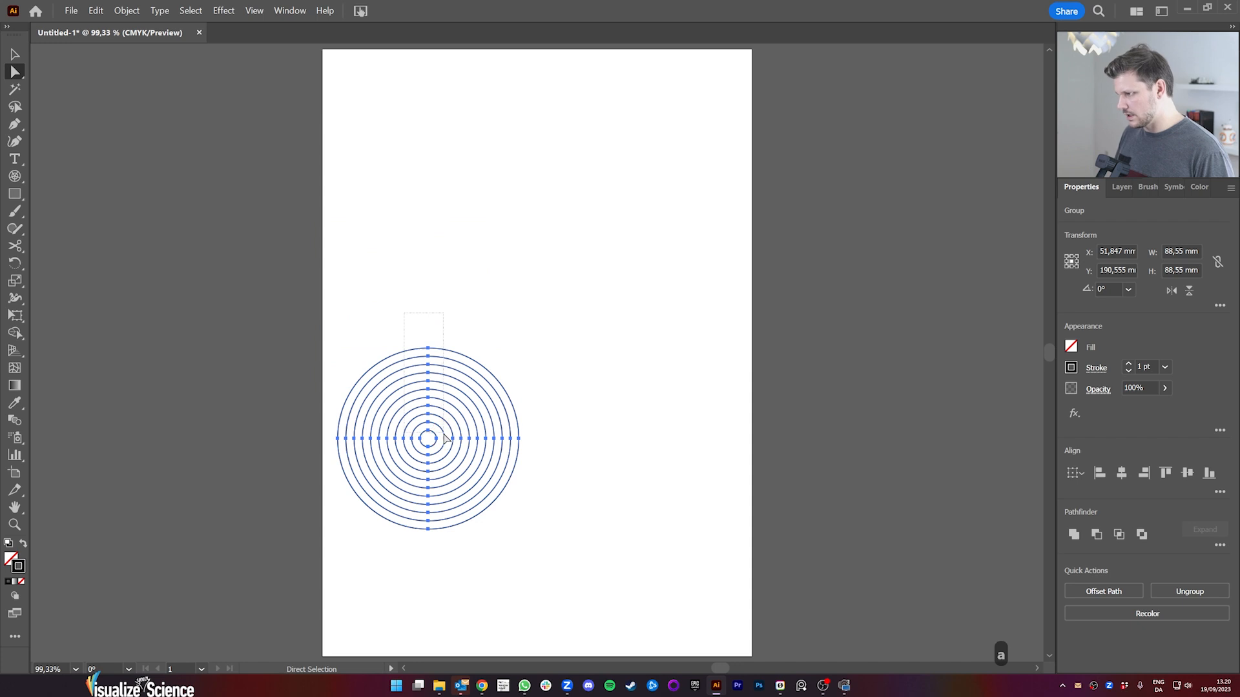
key("ctrl+x")
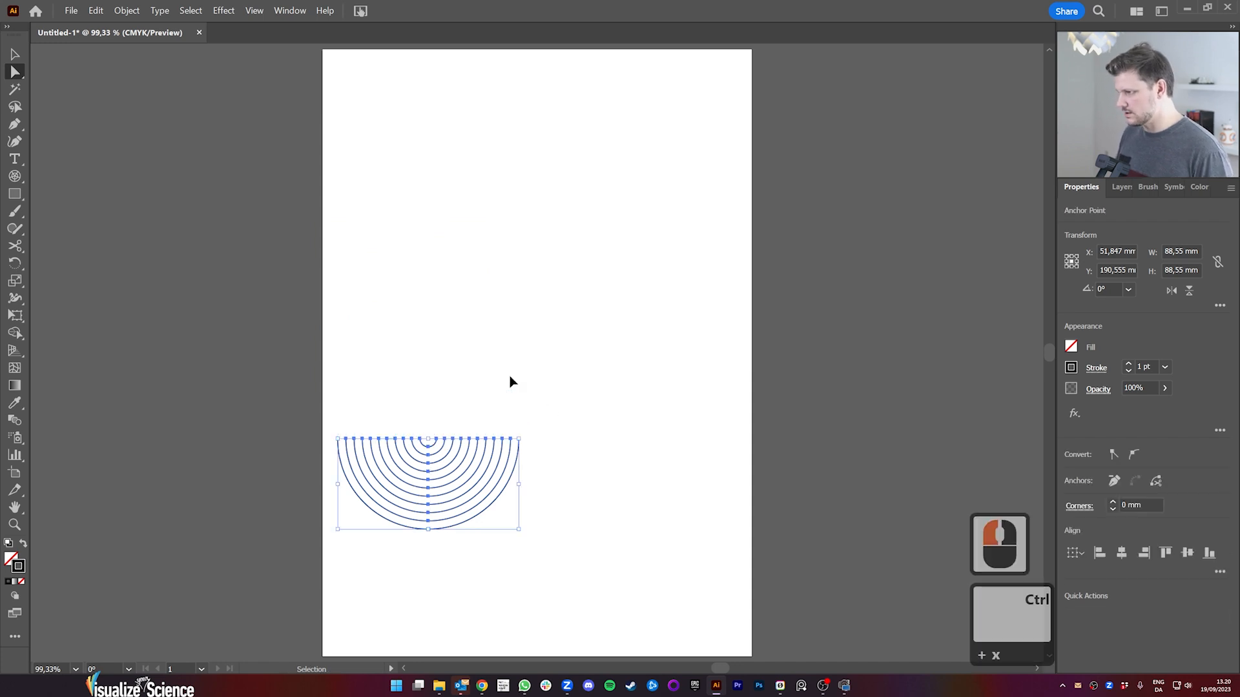
key("ctrl+f")
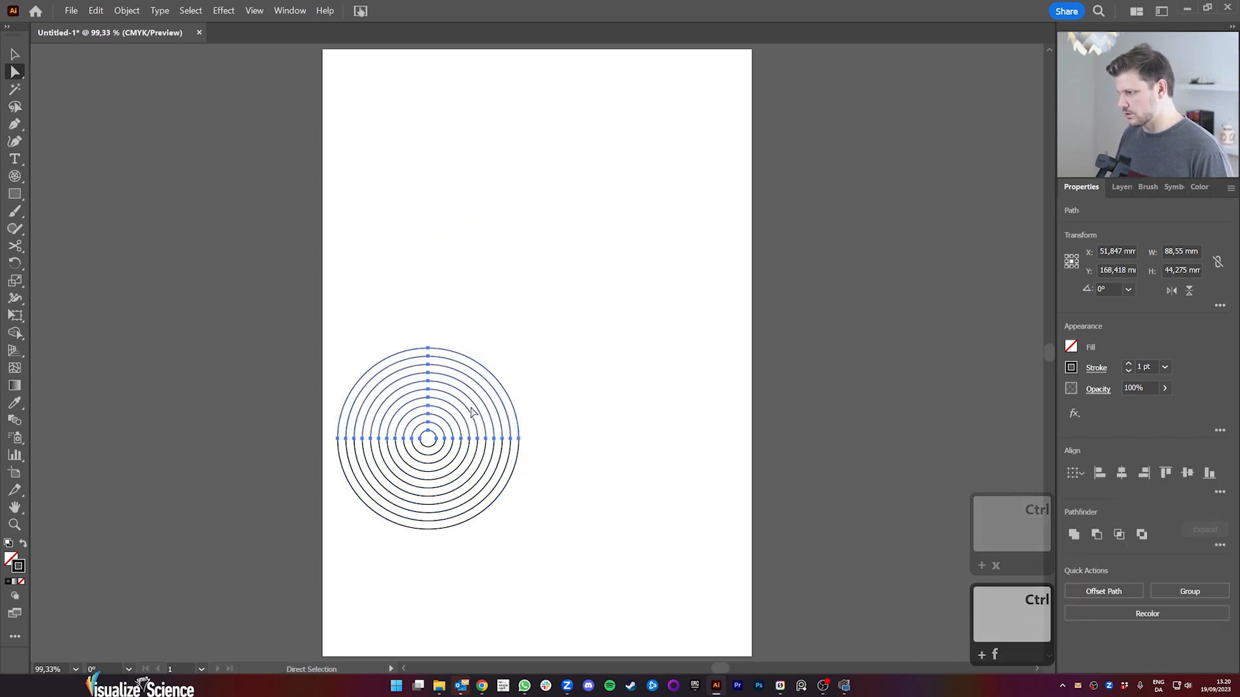
key("v")
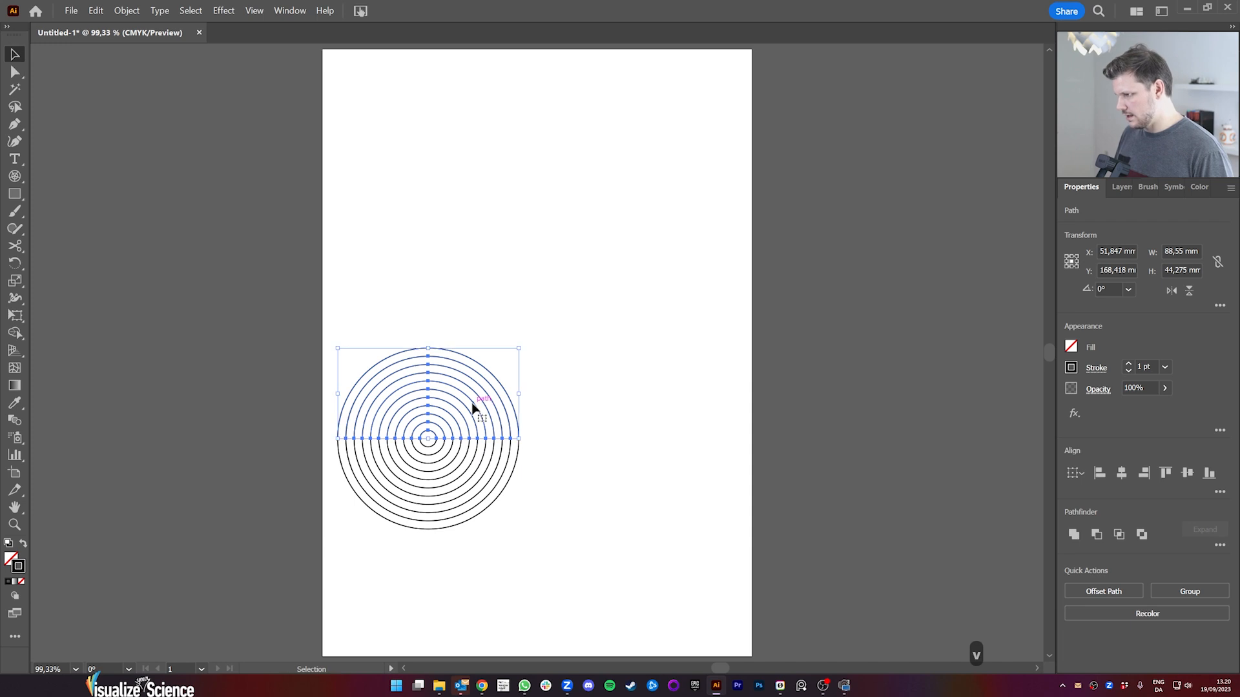
left_click_drag(473, 408, 465, 408)
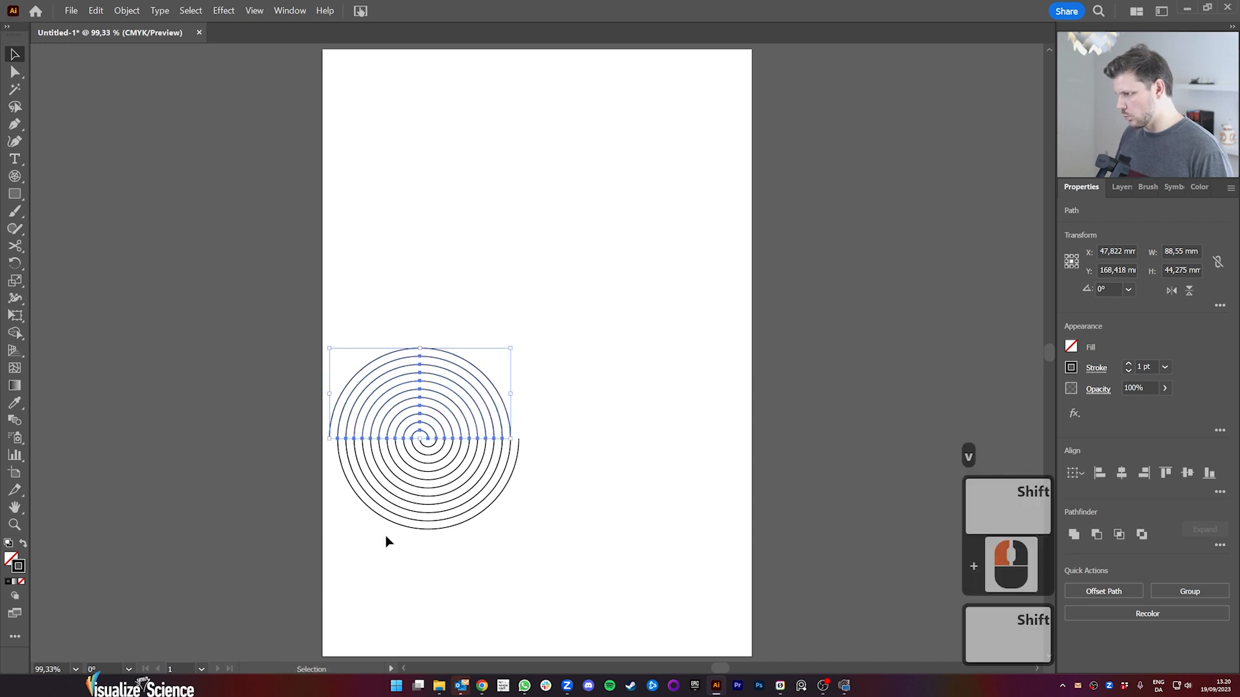
Step: Ungroup the lower set of half-circles
left_click(465, 515)
left_click(1189, 592)
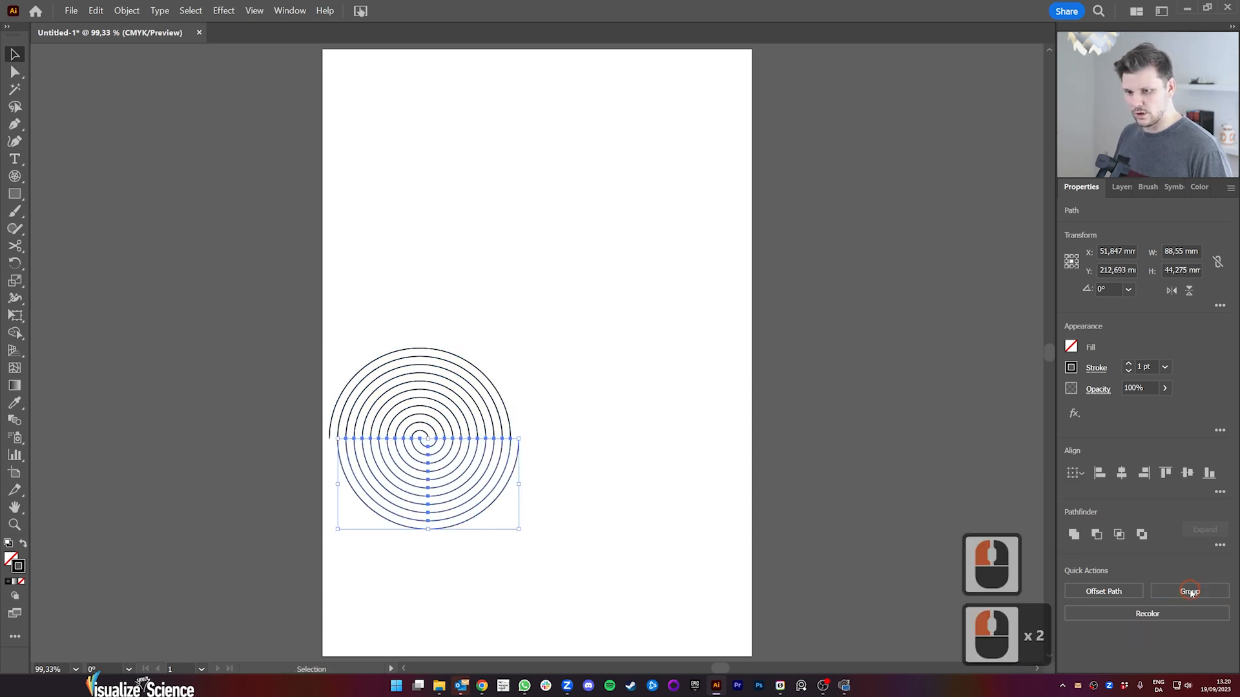
left_click(429, 525)
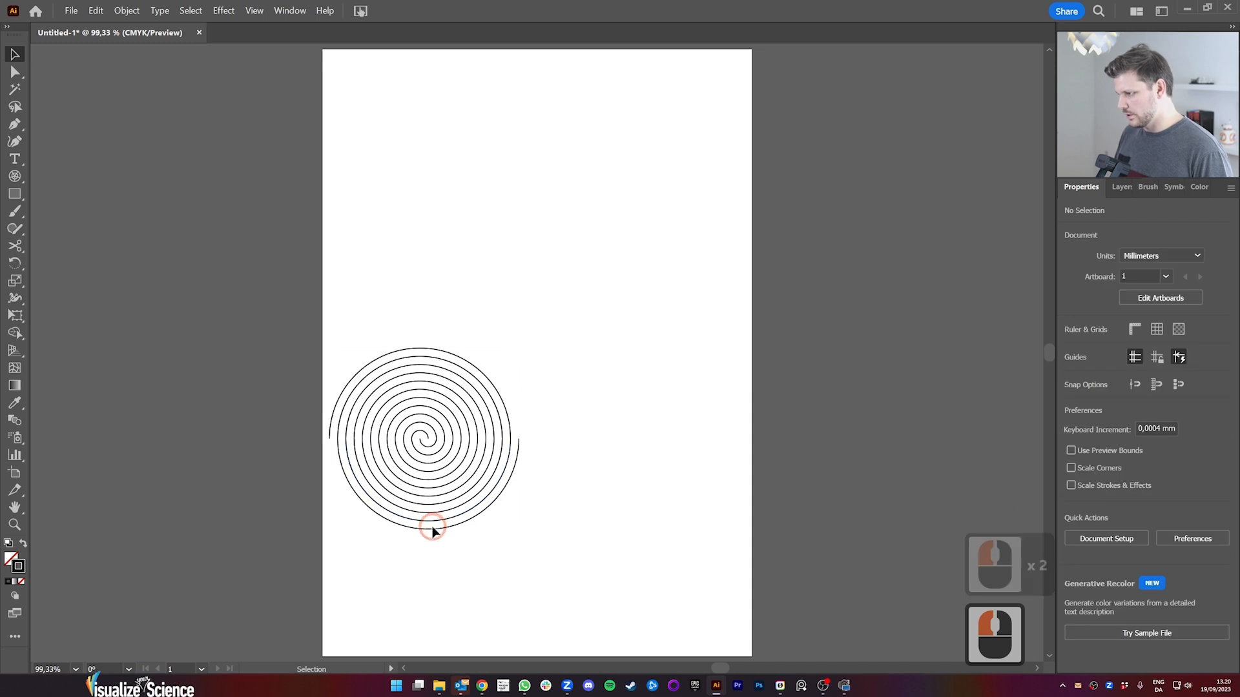
Step: Select the alternating upper and lower arcs that form one of the two interleaved spirals and delete them
left_click(429, 529)
left_click(426, 514, "shift")
left_click(428, 498, "shift")
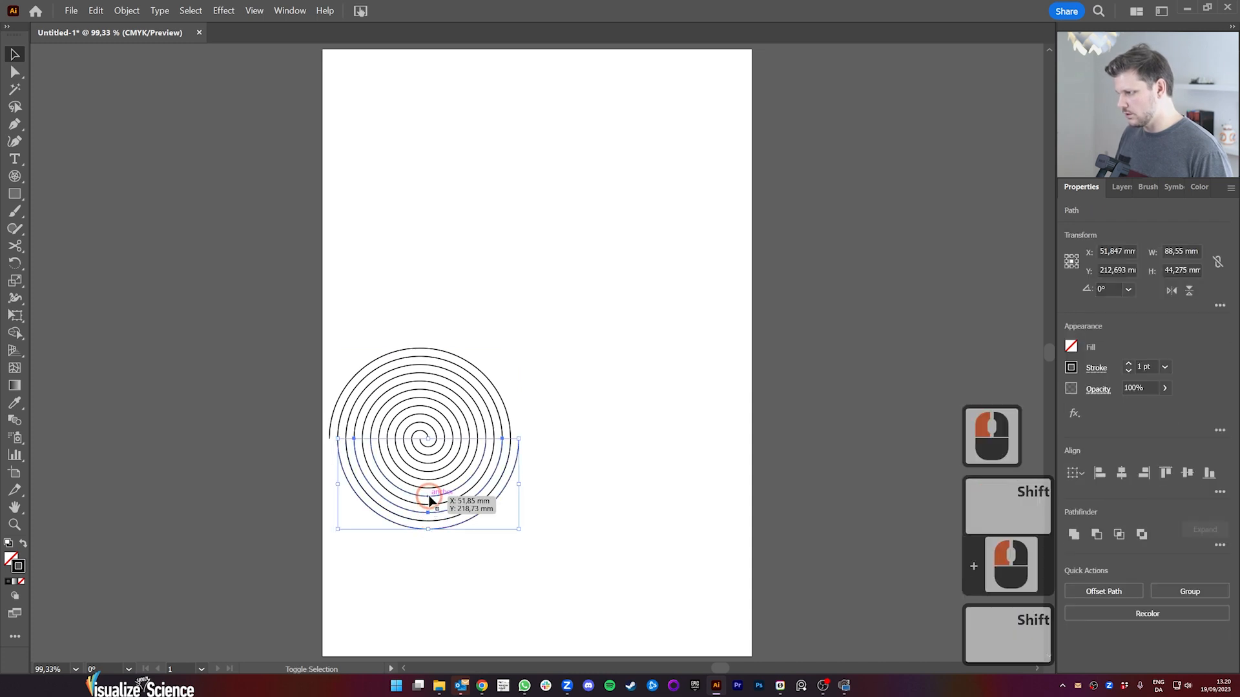
left_click(429, 480, "shift")
left_click(429, 463, "shift")
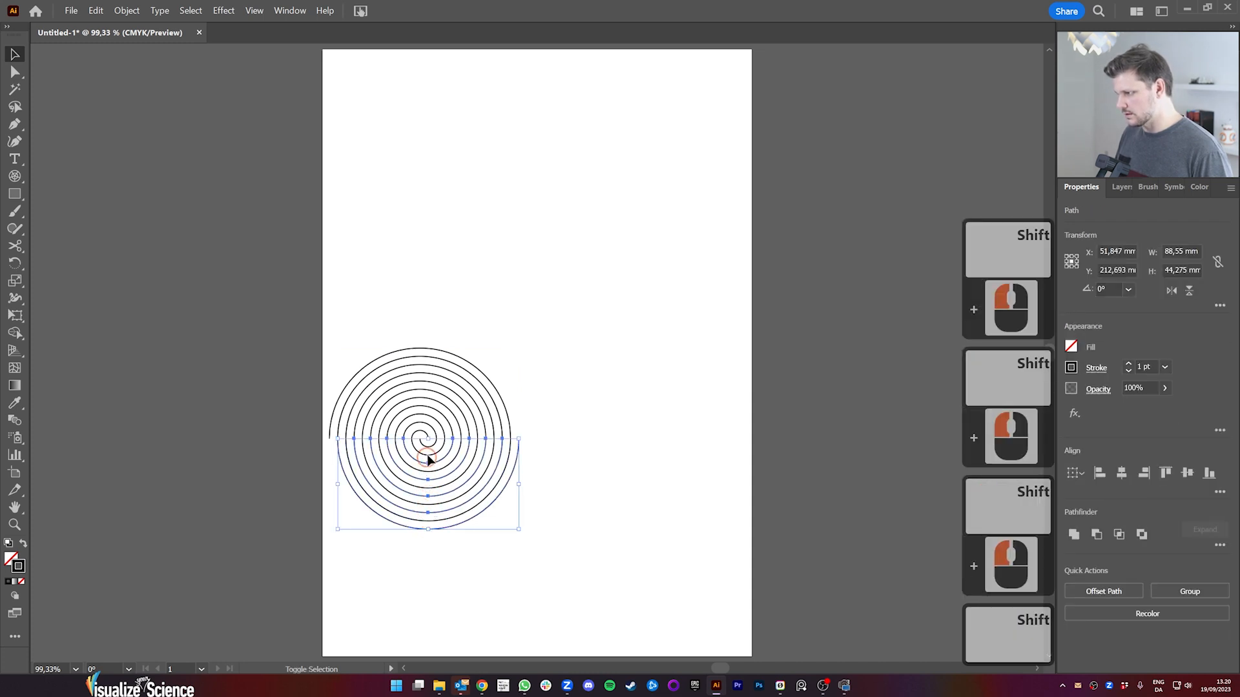
left_click(426, 425, "shift")
left_click(424, 406, "shift")
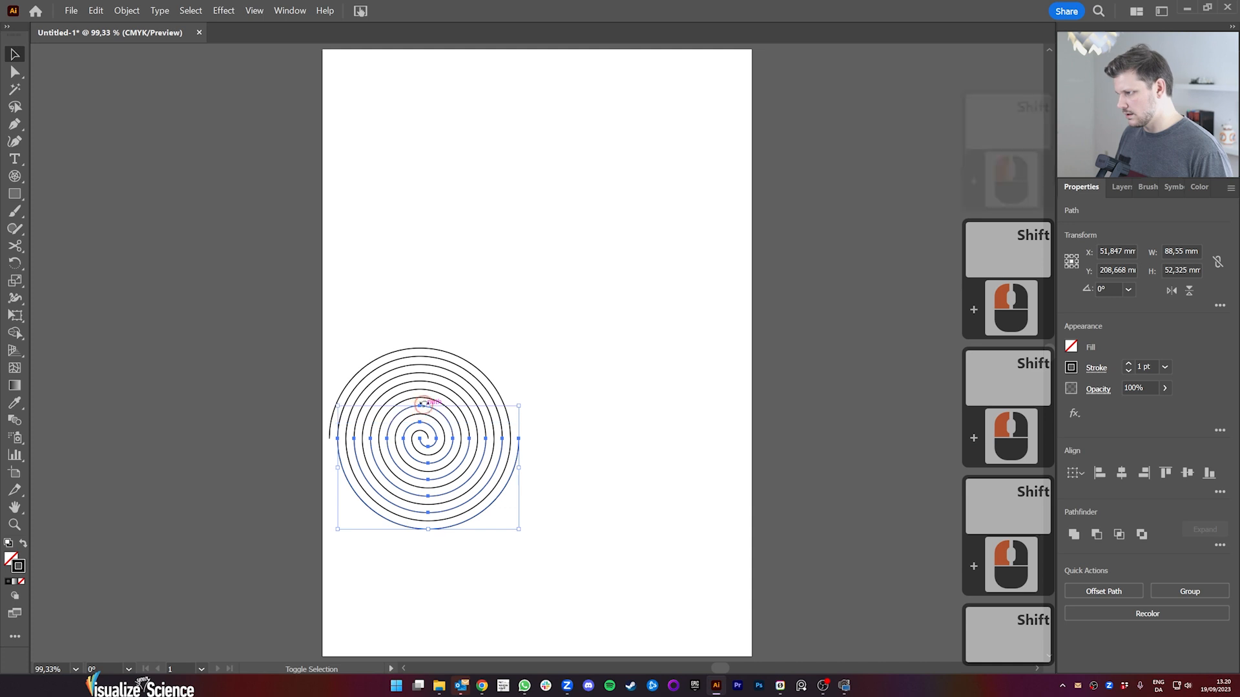
left_click(427, 390, "shift")
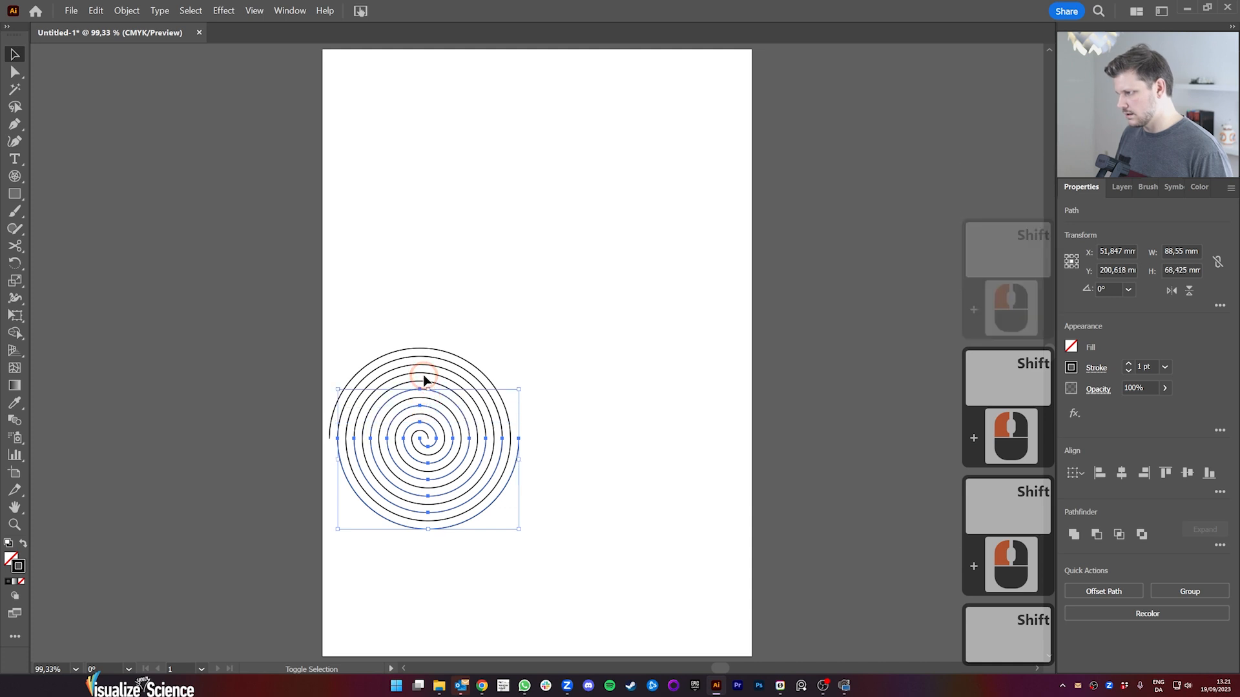
left_click(425, 373, "shift")
left_click(426, 356, "shift")
key("Delete")
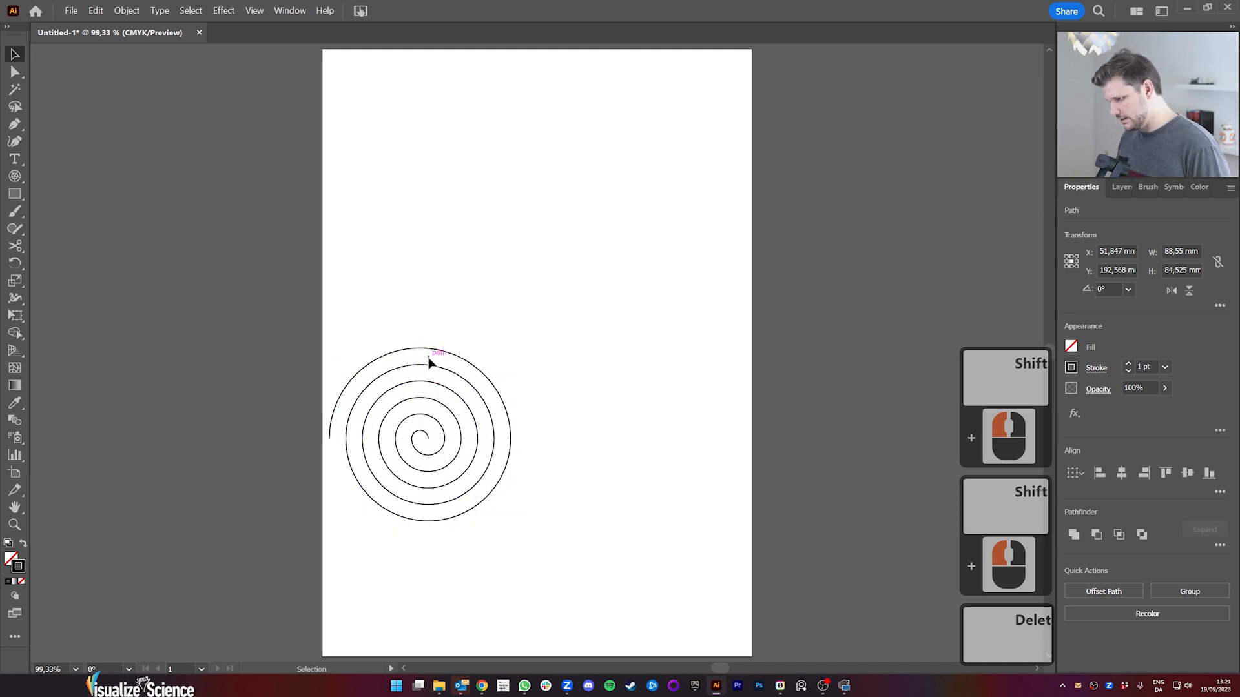
Step: Join the remaining arcs into a continuous spiral and move it down near the artboard's lower edge
left_click_drag(546, 567, 258, 287)
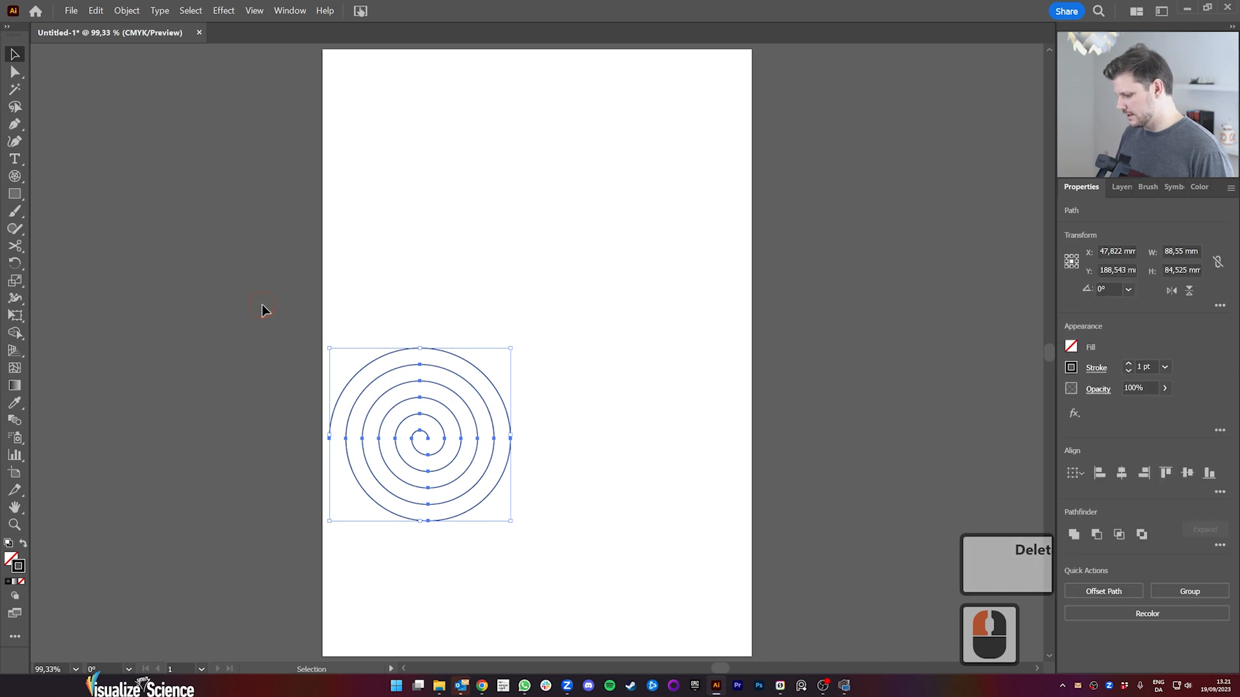
key("ctrl+j")
left_click(563, 612)
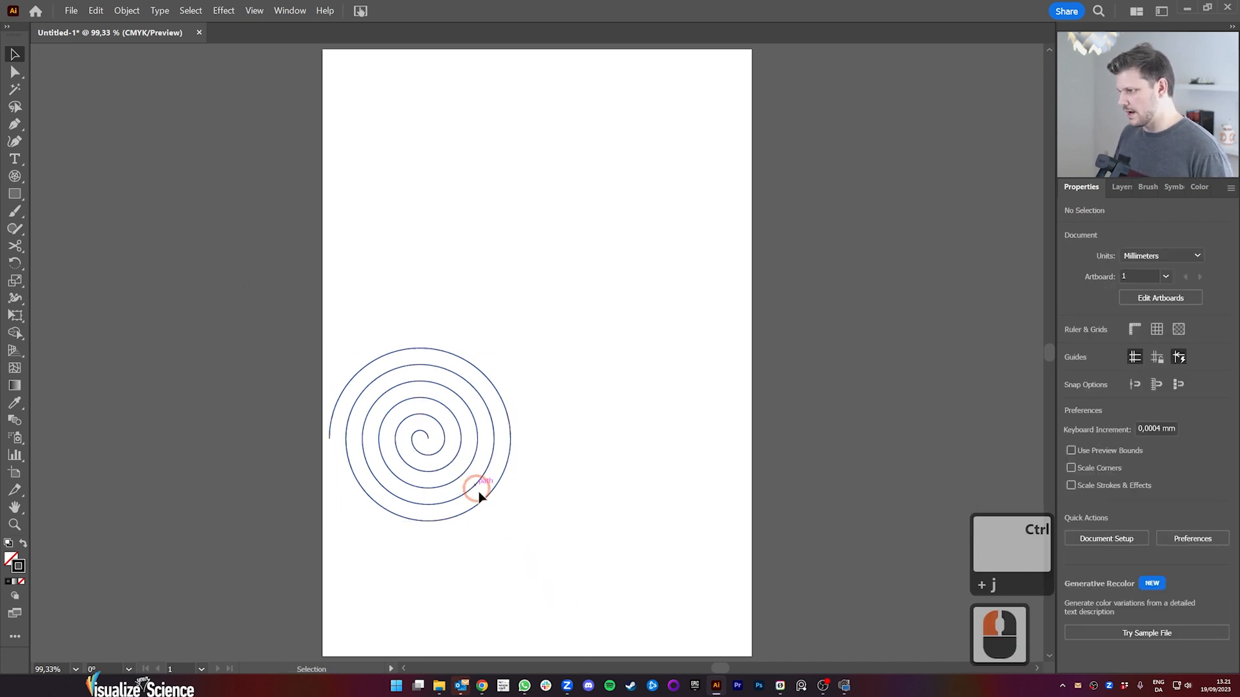
left_click_drag(478, 494, 491, 621)
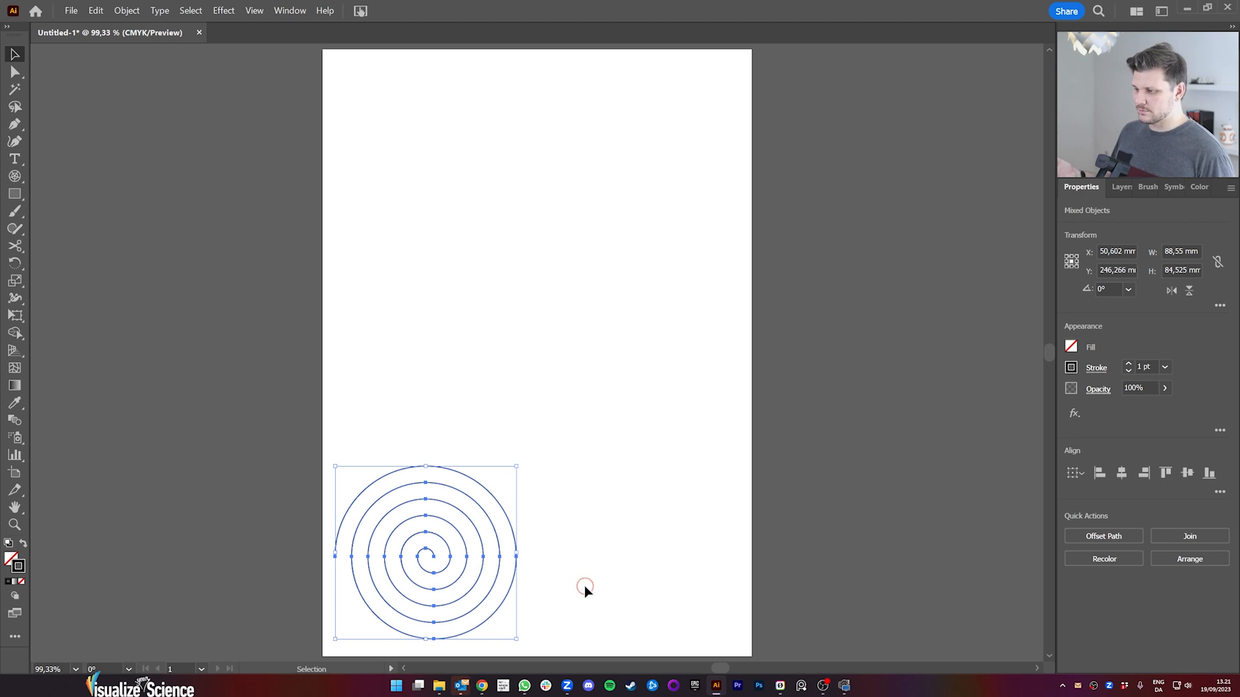
left_click(547, 588)
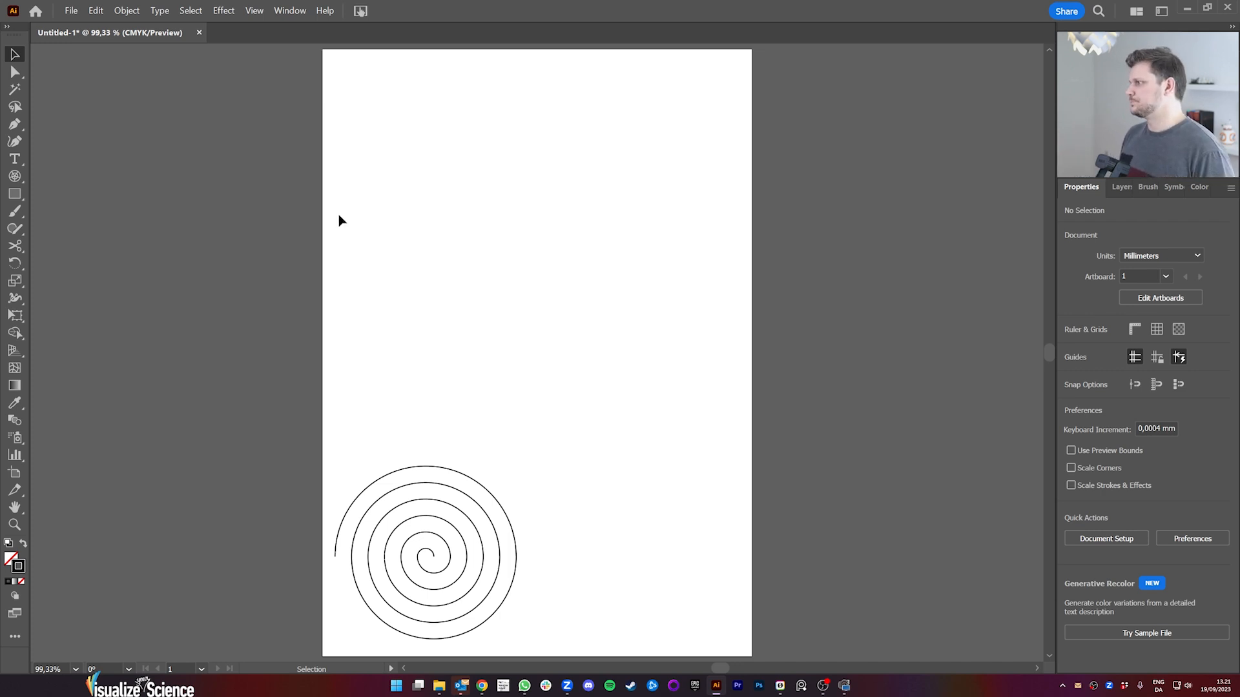
Step: Draw a slanted line about 46 mm wide and 11 mm high above the spiral, and place a horizontal guide at its upper end
left_click_drag(14, 176, 58, 173)
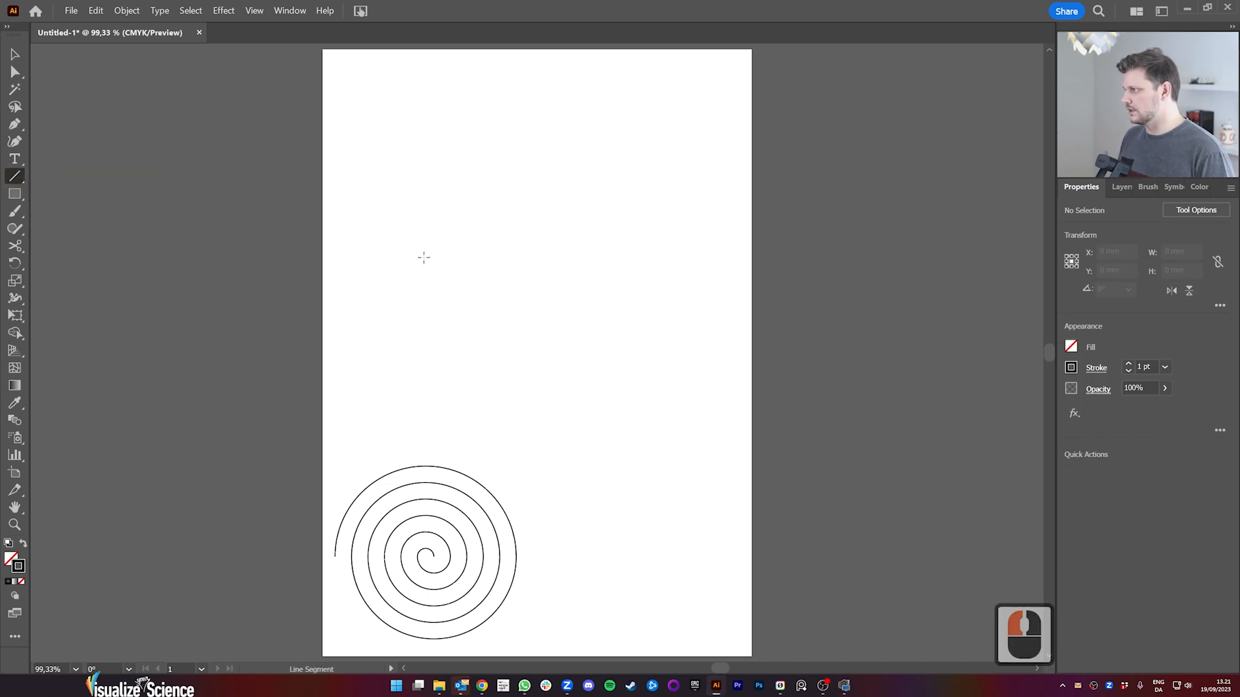
left_click_drag(457, 409, 552, 387)
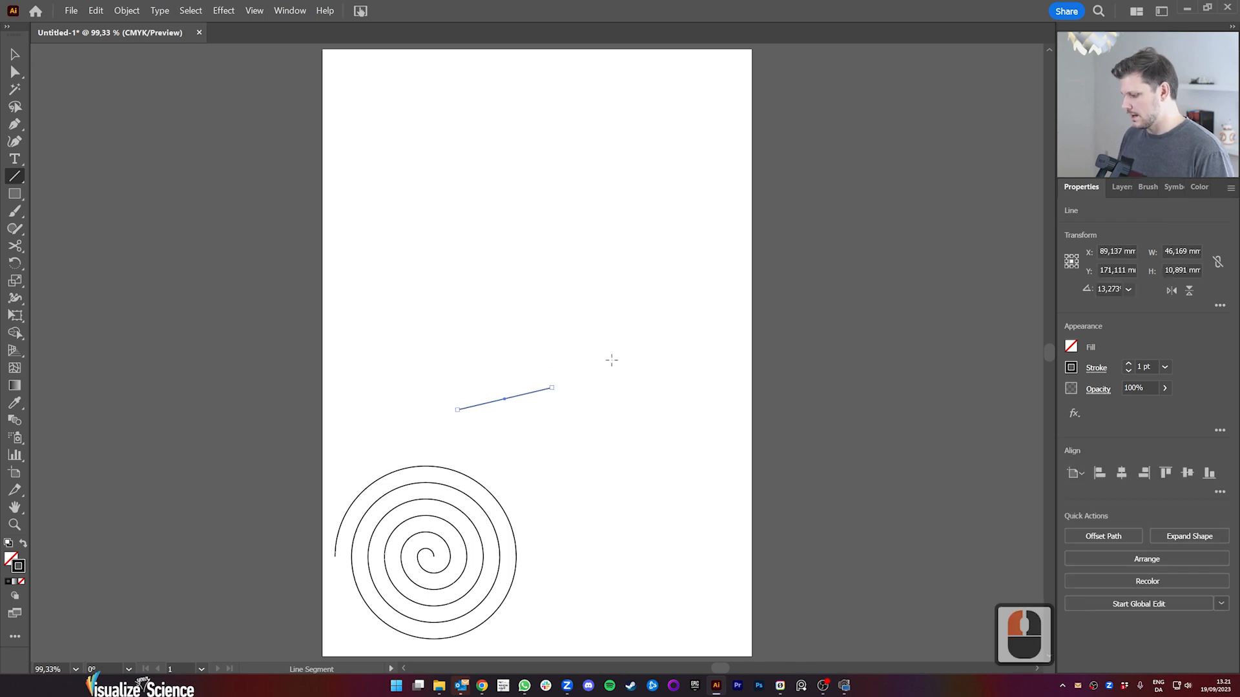
key("ctrl+r")
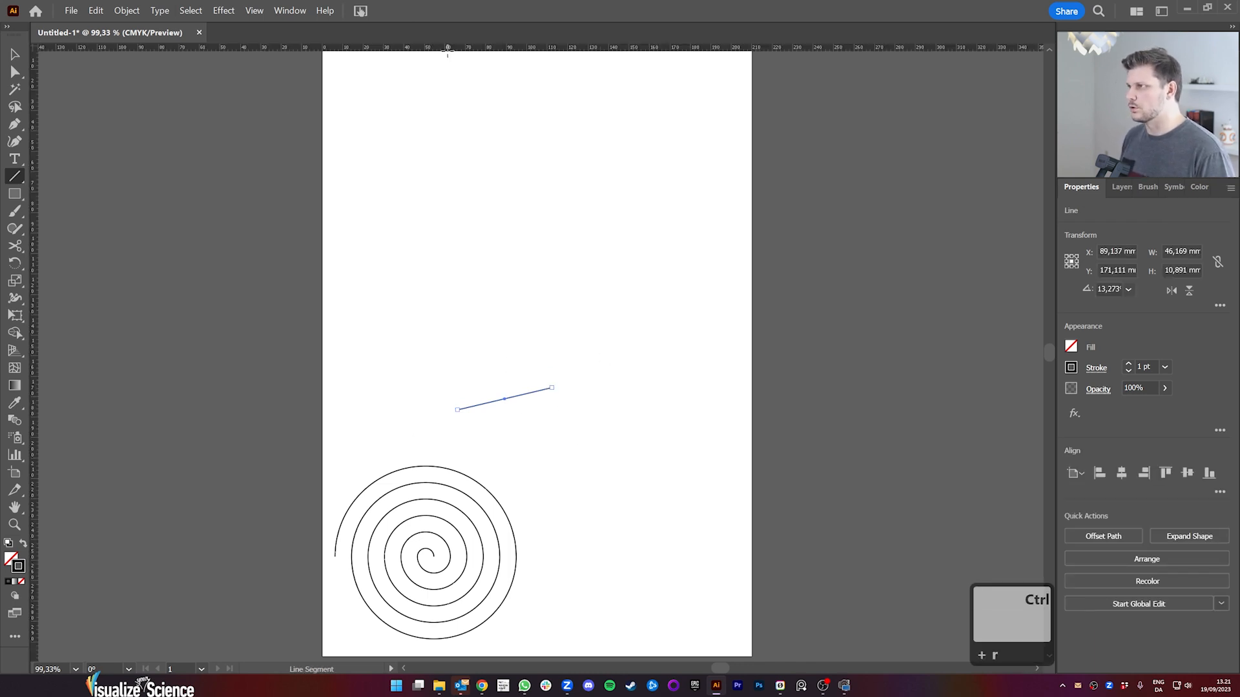
left_click_drag(458, 51, 553, 389)
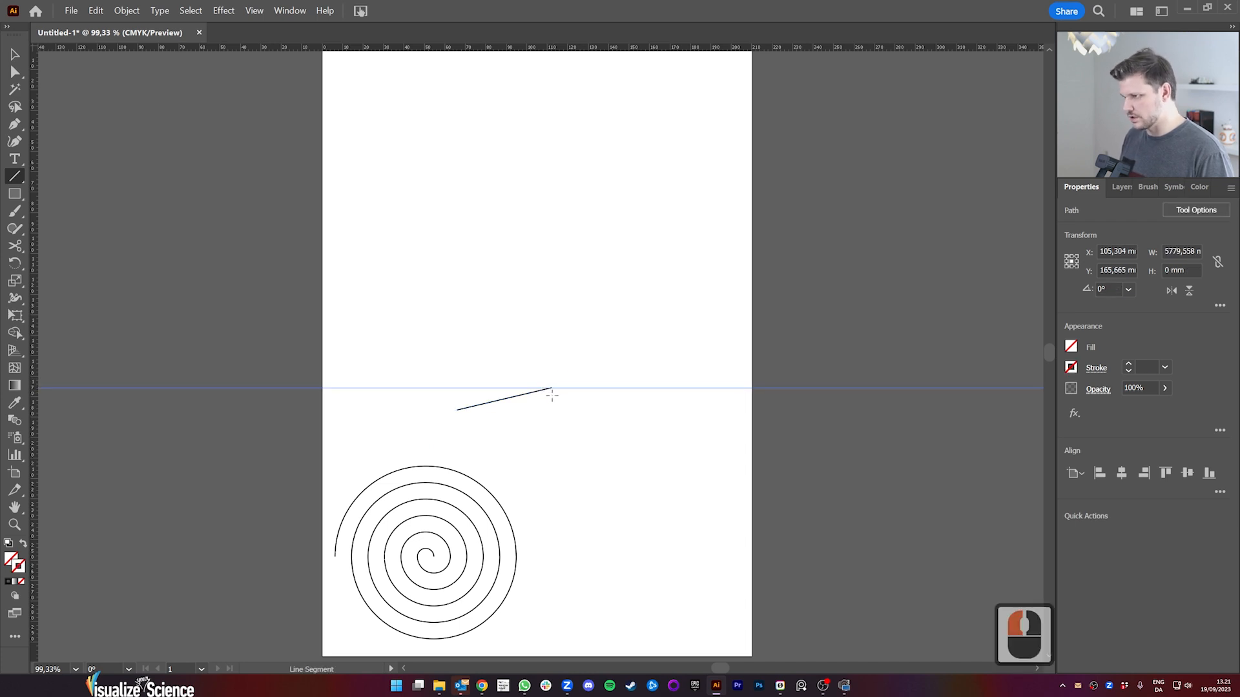
Step: Copy the line upward so its lower end meets the guide, repeat the copy three times, and delete the guide
key("v")
left_click(510, 400)
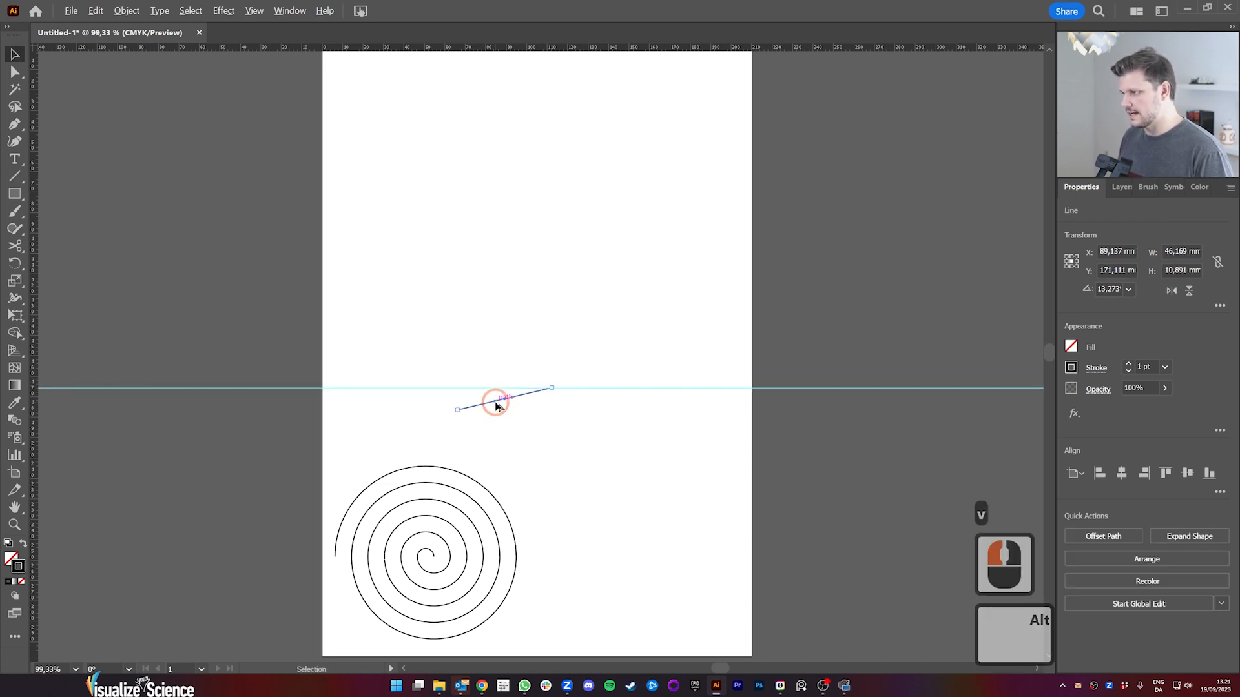
left_click_drag(493, 401, 489, 385)
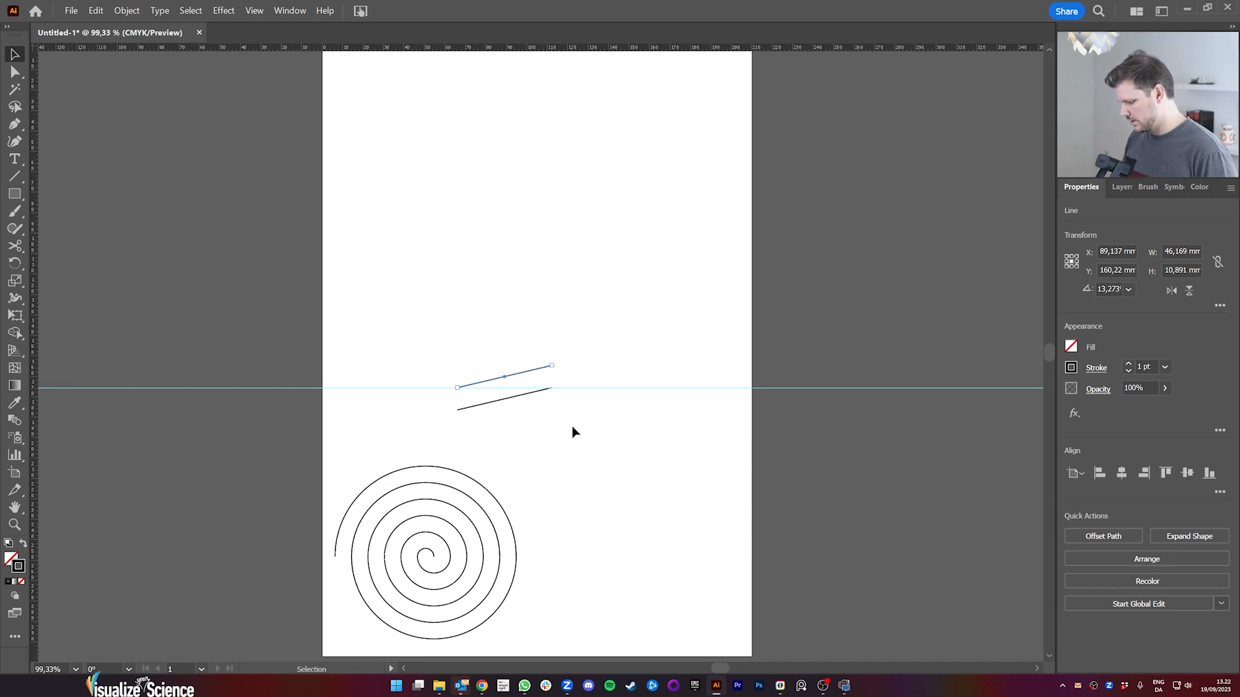
key("ctrl+d")
key("ctrl+d")
key("ctrl+d")
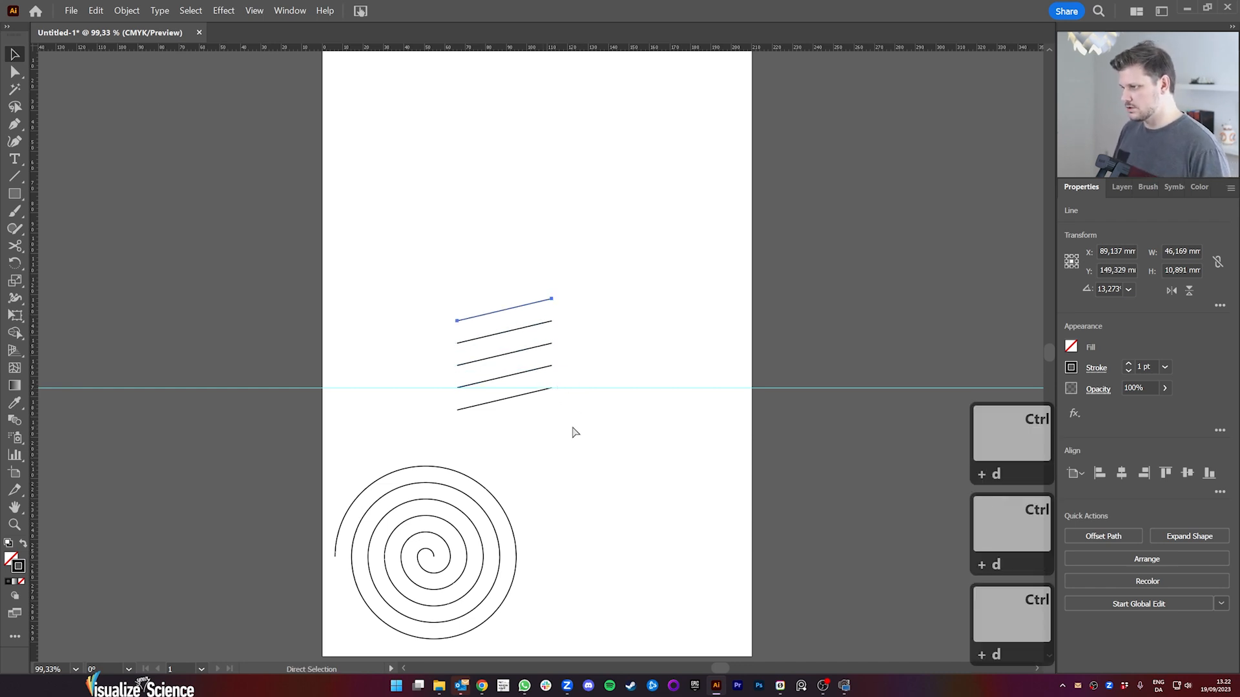
left_click_drag(612, 383, 656, 476)
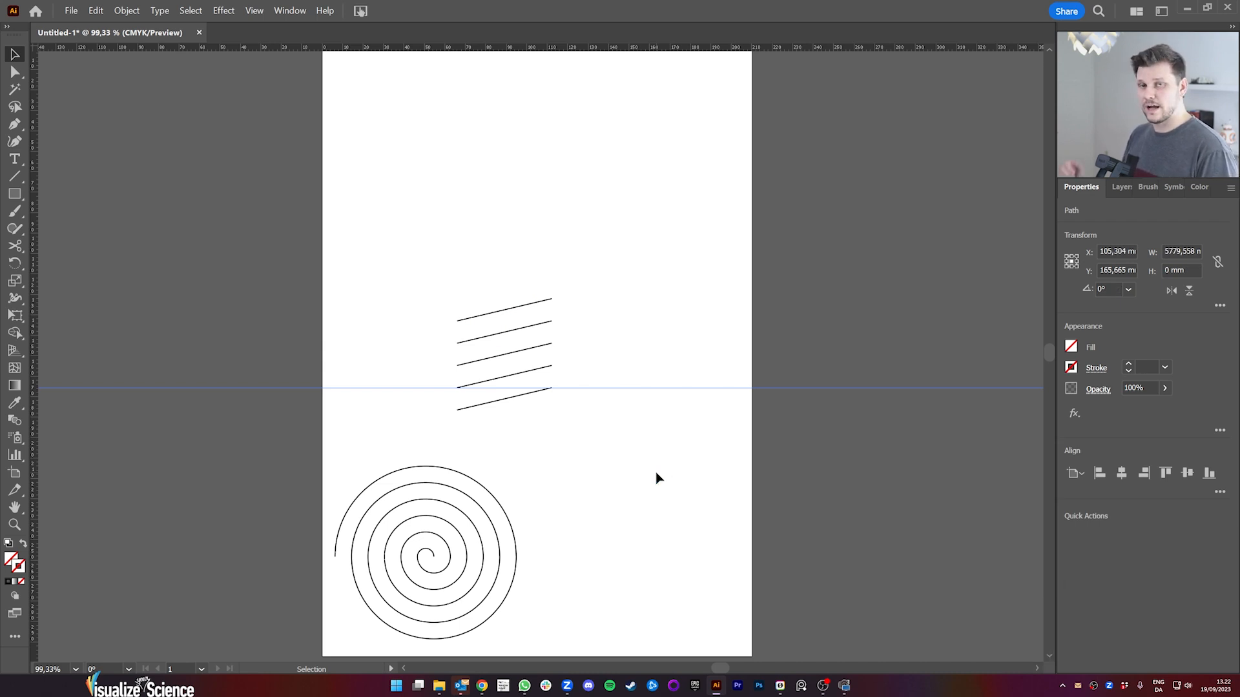
key("Delete")
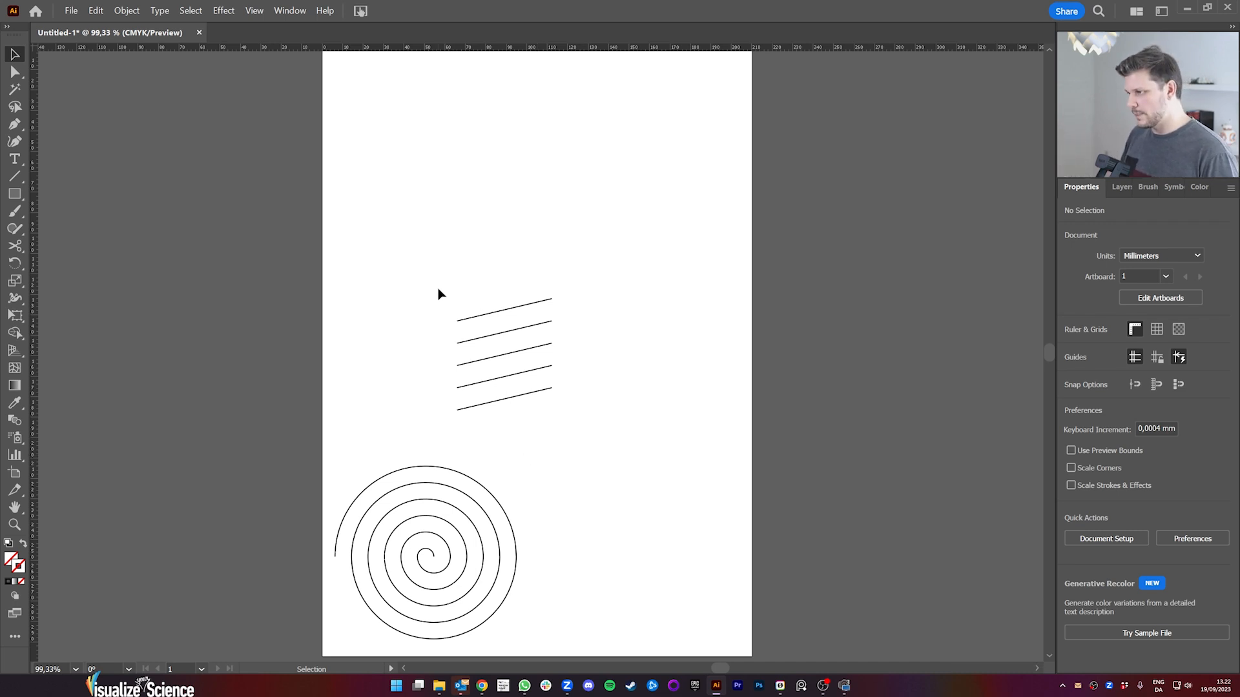
Step: Select all five slanted lines and set their stroke weight to 5 pt
left_click_drag(433, 285, 605, 423)
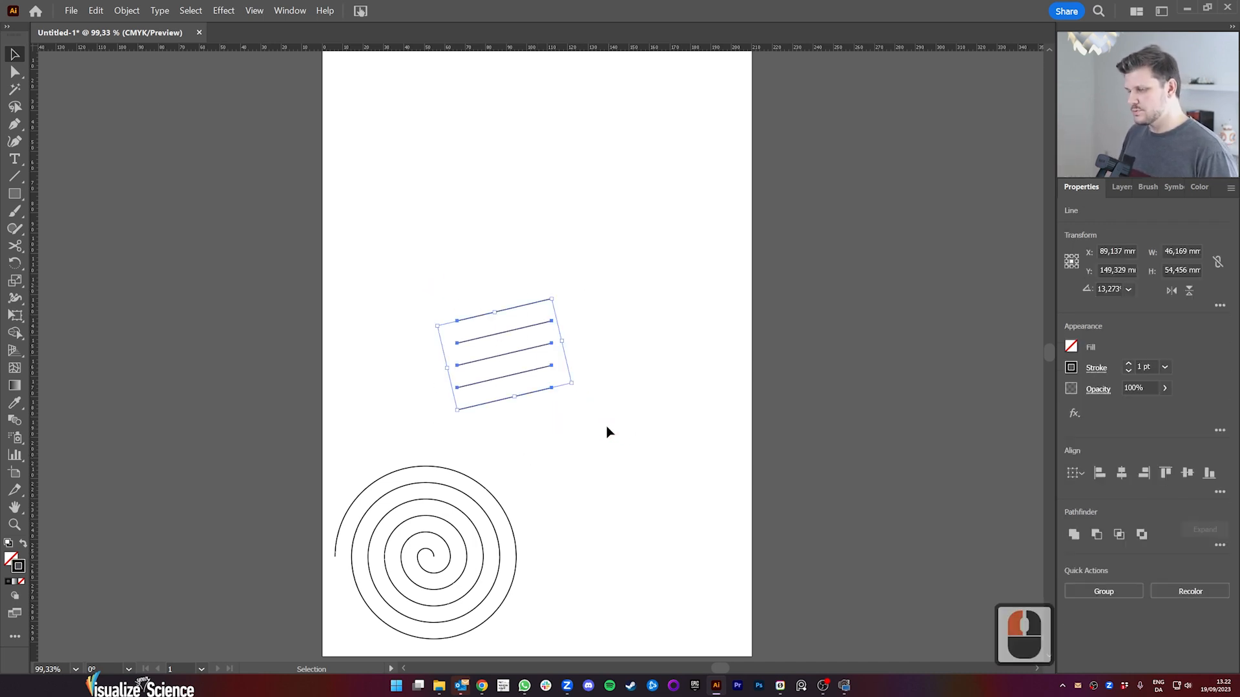
left_click(1130, 363)
left_click(1130, 363)
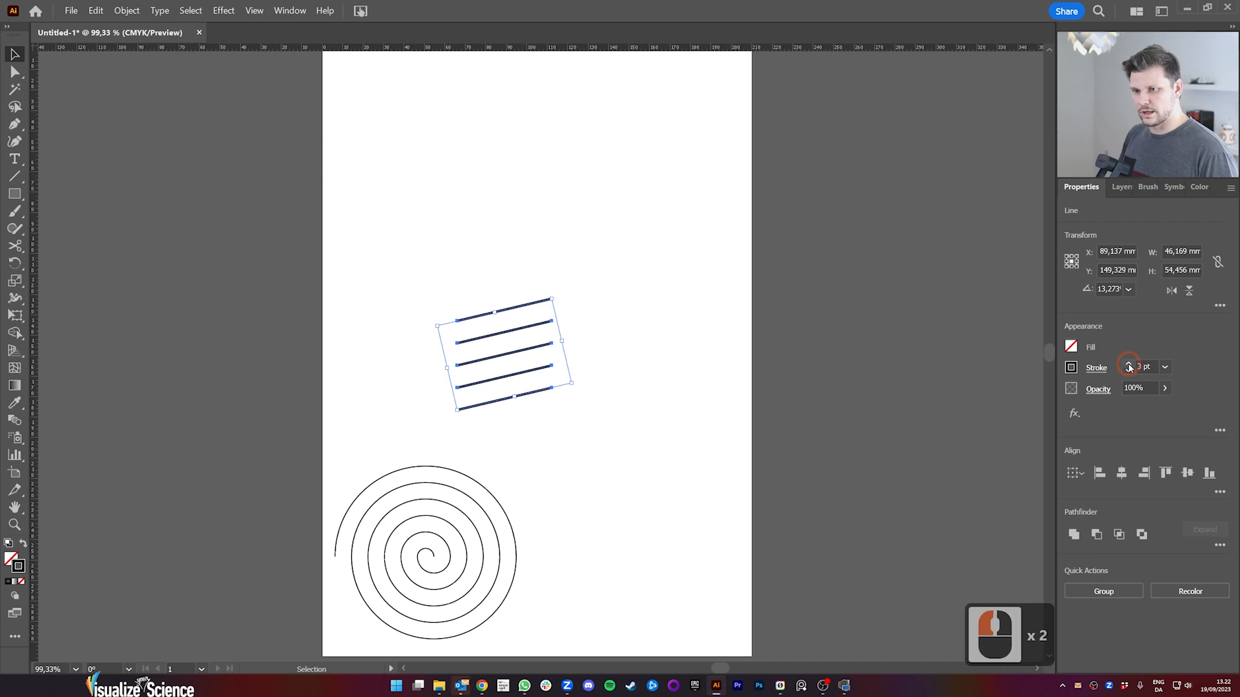
left_click(1130, 363)
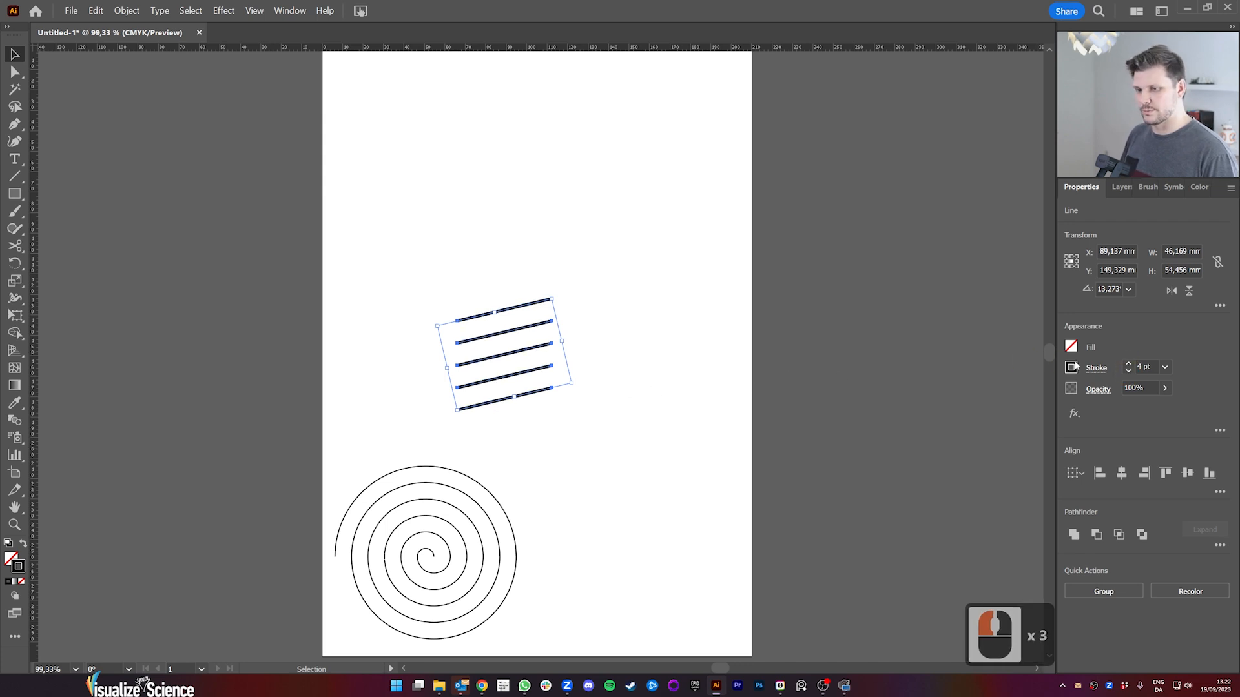
left_click(1128, 363)
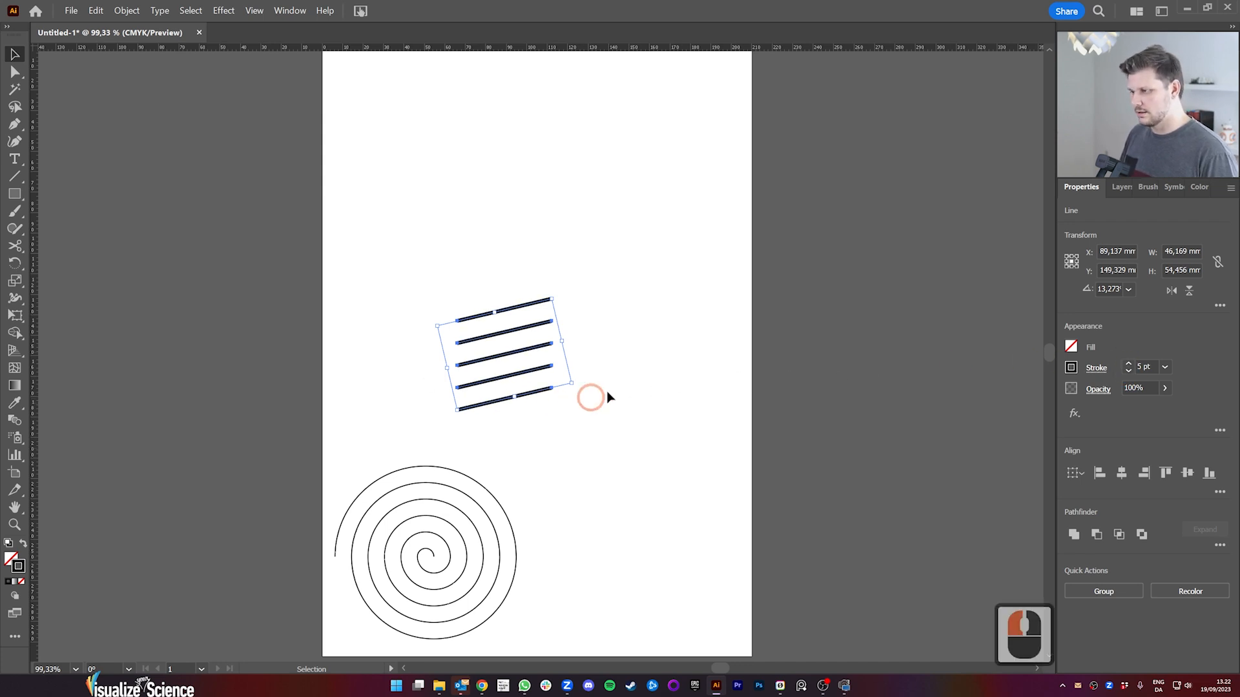
Step: Save the slanted lines as a static symbol named New Symbol, and move the lines beside the spiral near the artboard's lower edge
left_click(1175, 187)
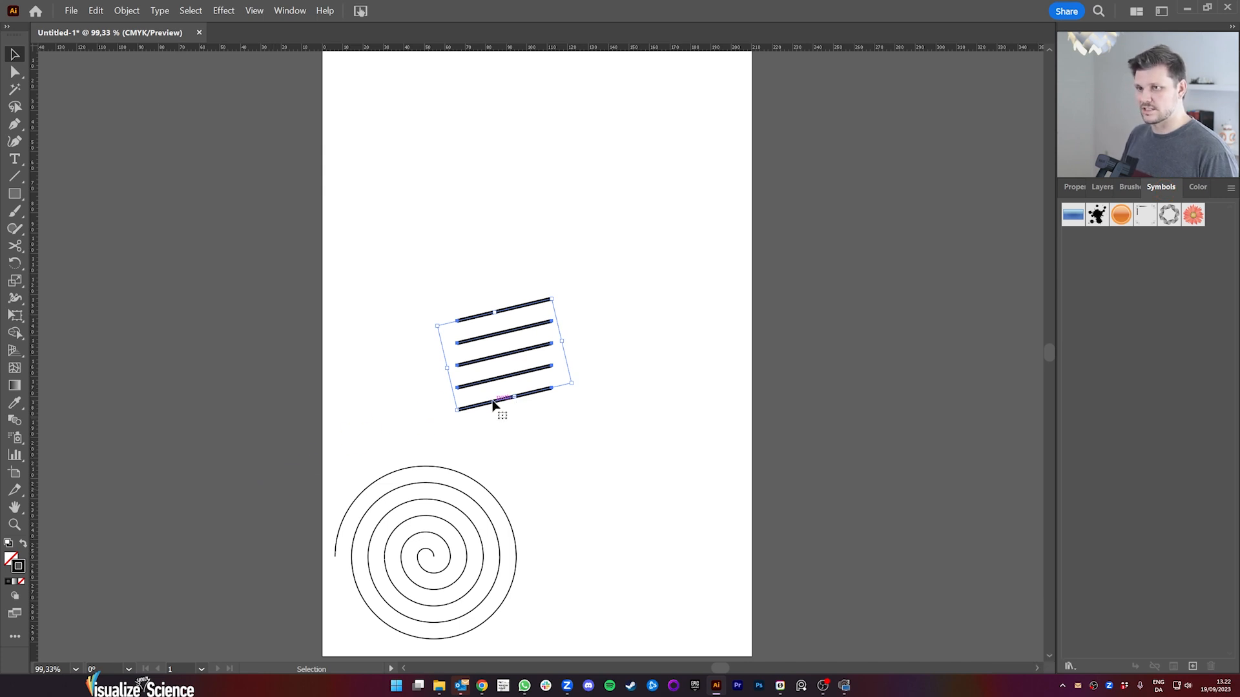
left_click(290, 11)
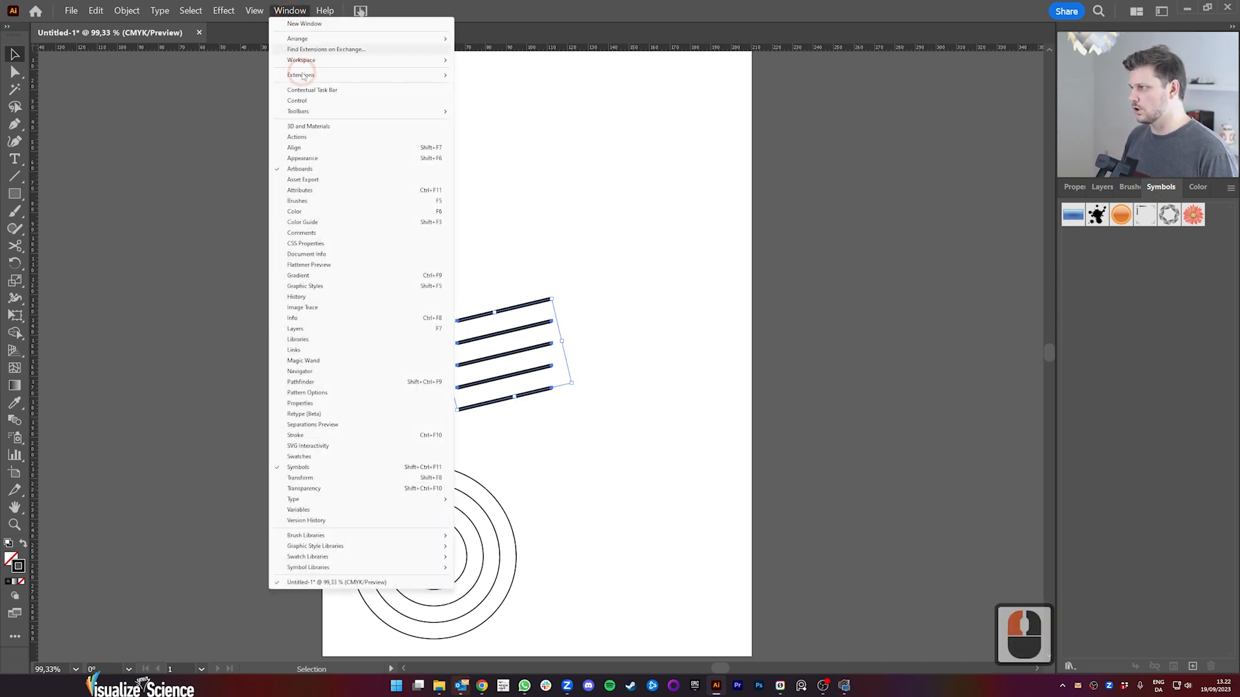
left_click(577, 404)
left_click(510, 392)
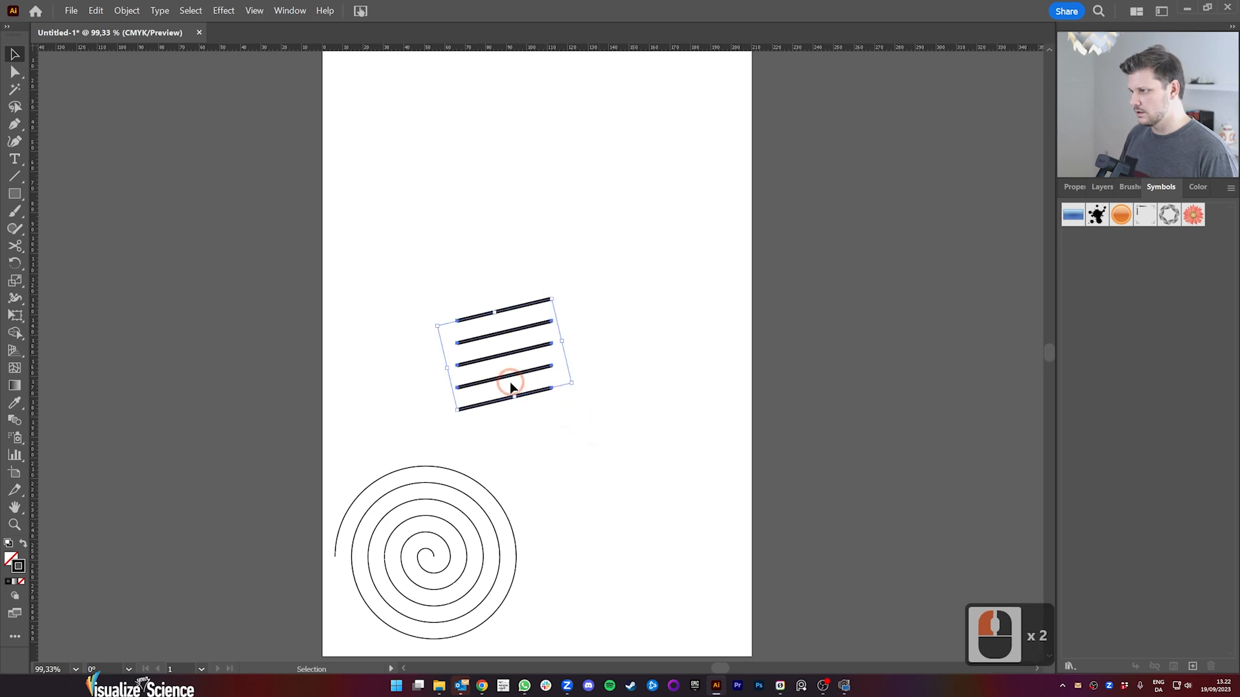
left_click_drag(530, 394, 1147, 405)
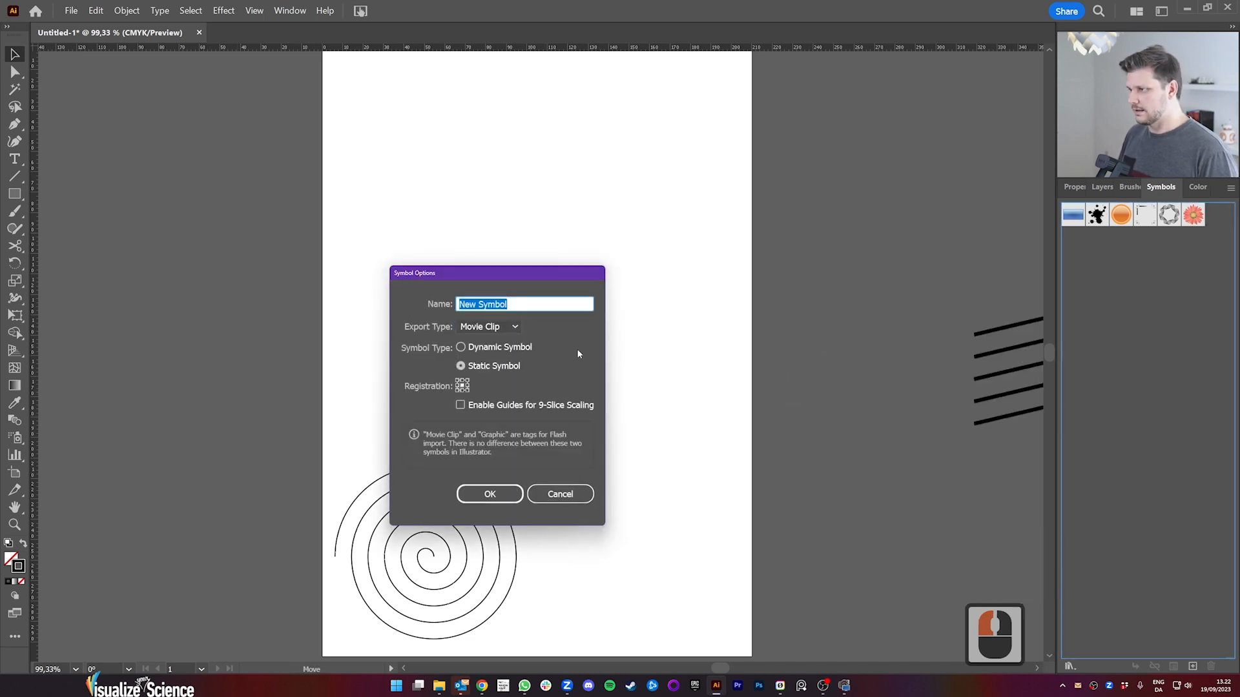
left_click(489, 494)
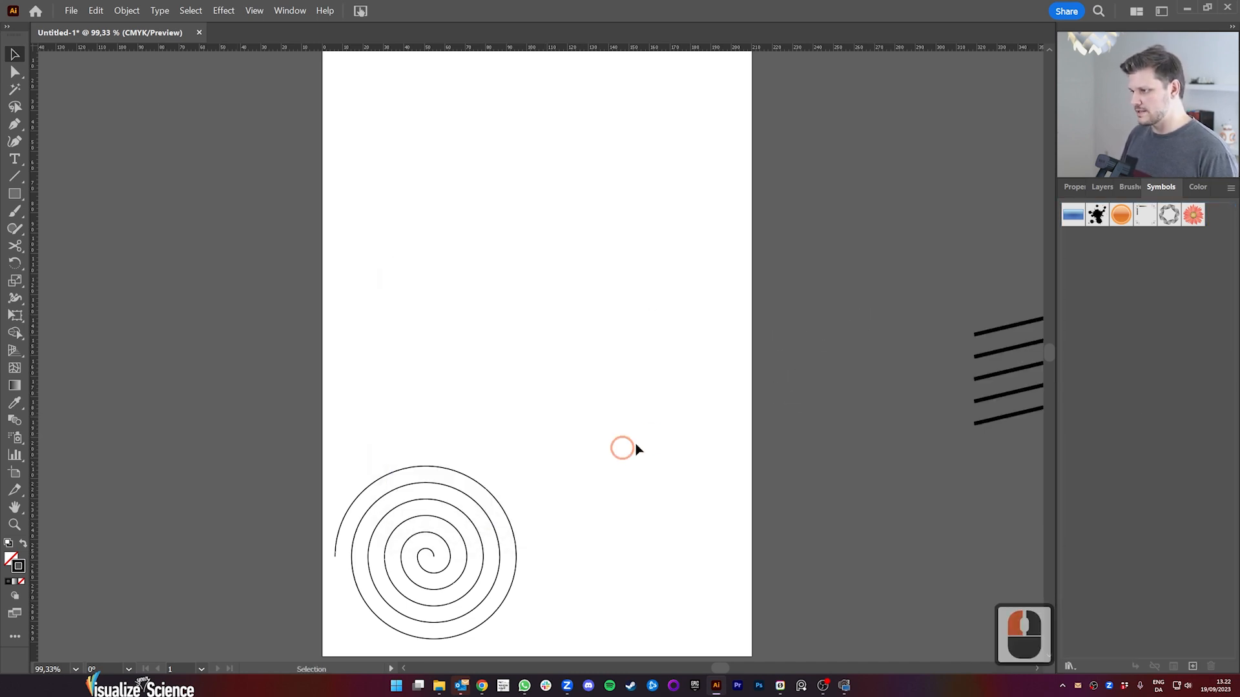
left_click_drag(532, 393, 627, 597)
left_click(595, 408)
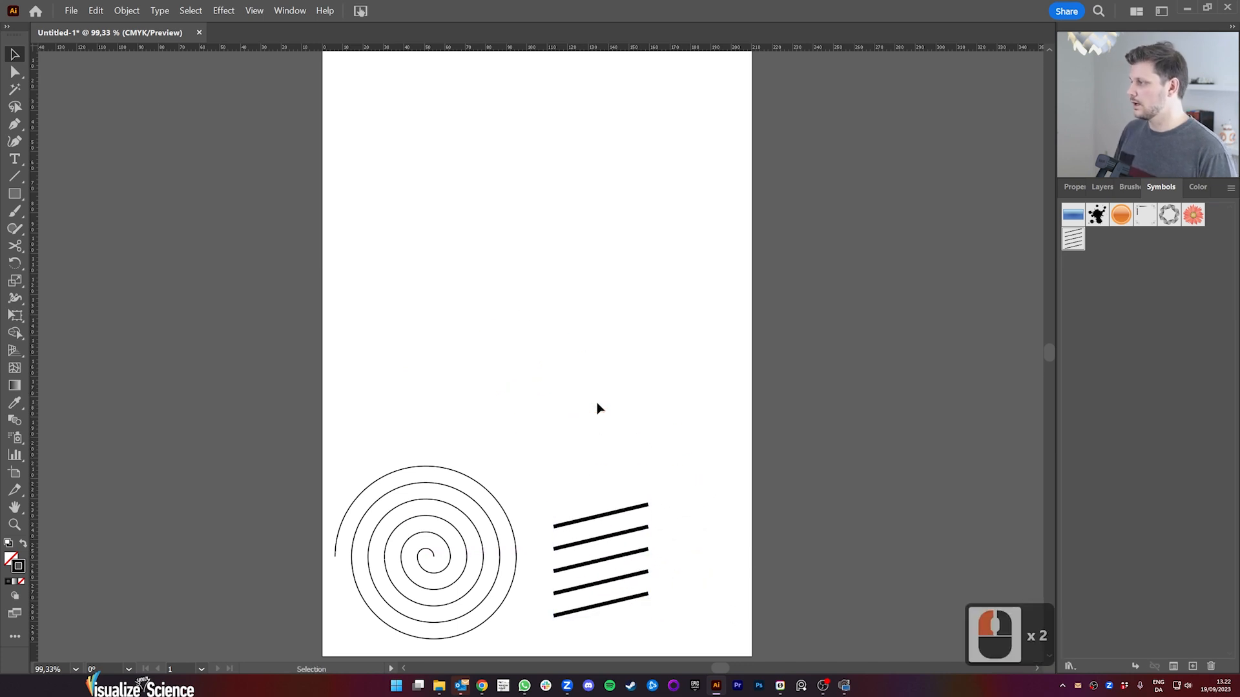
Step: Draw a triangular profile with the Pen tool, its diagonal about 56 mm long, and give it a black fill without a stroke
key("p")
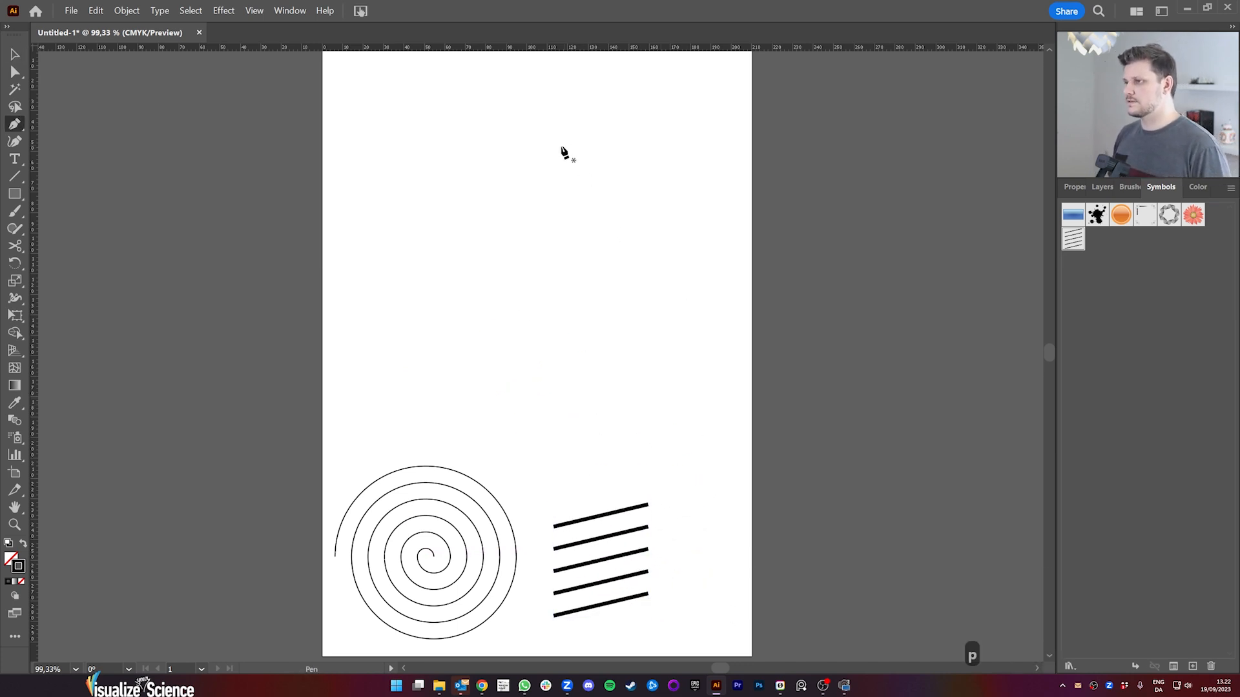
left_click(557, 139)
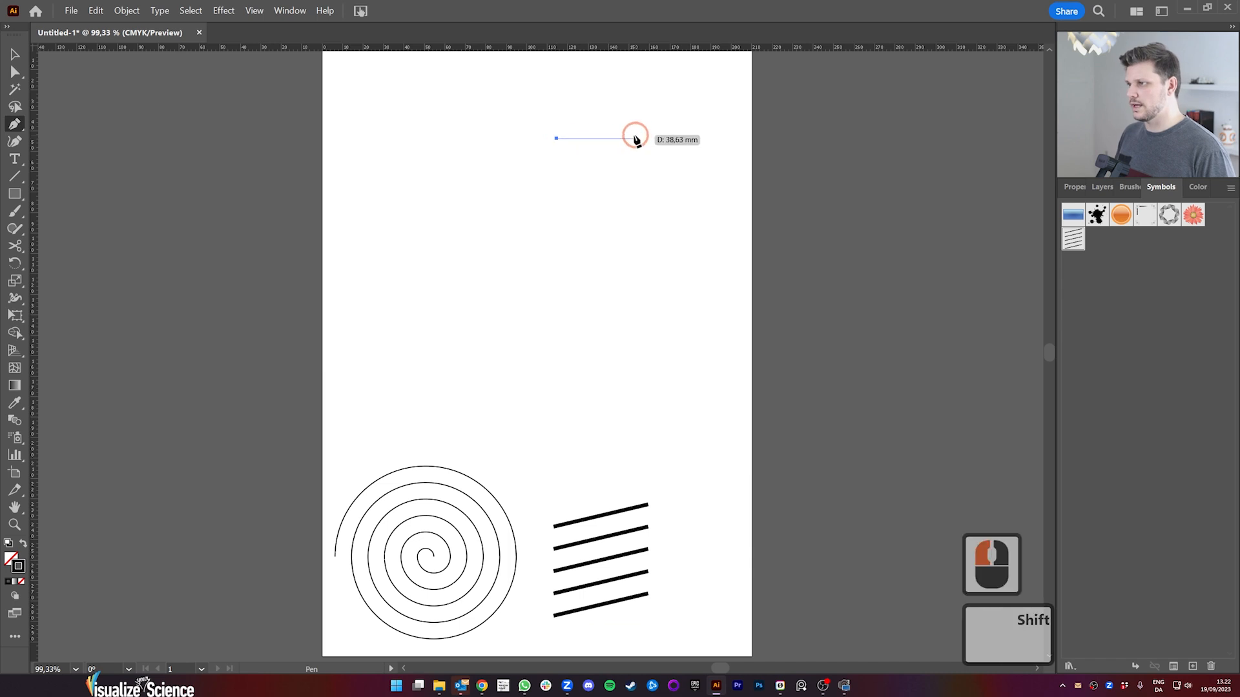
left_click(628, 139, "shift")
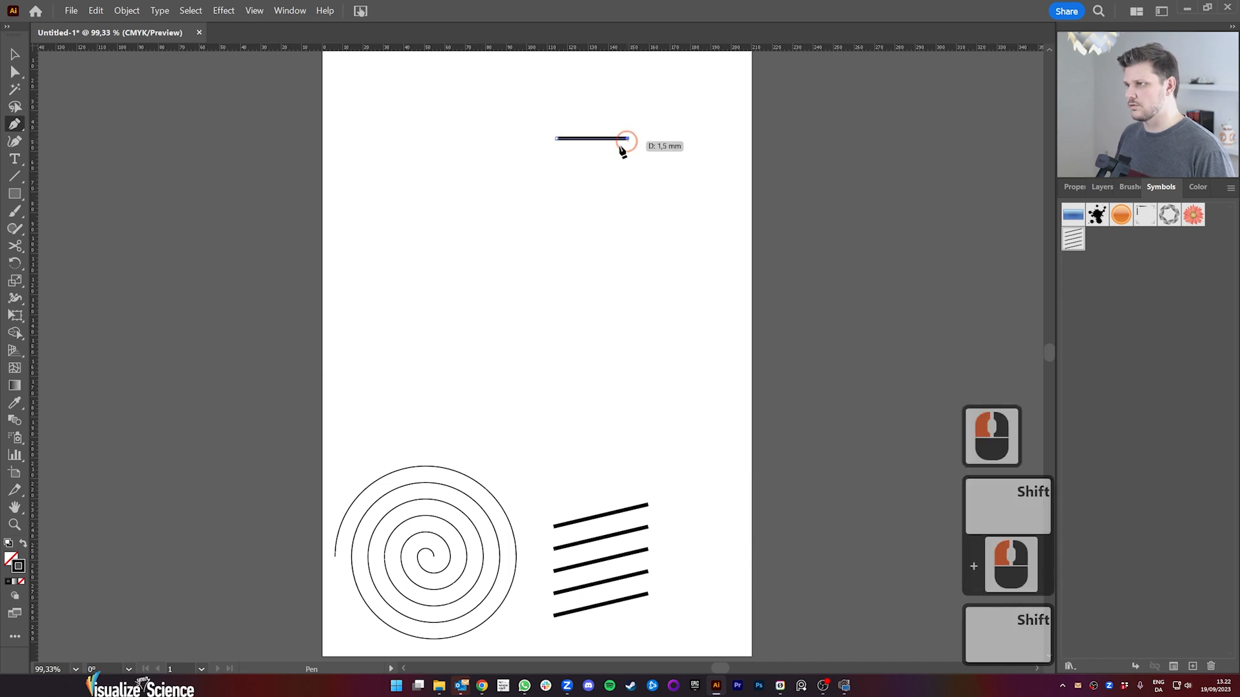
left_click(558, 225)
key("Escape")
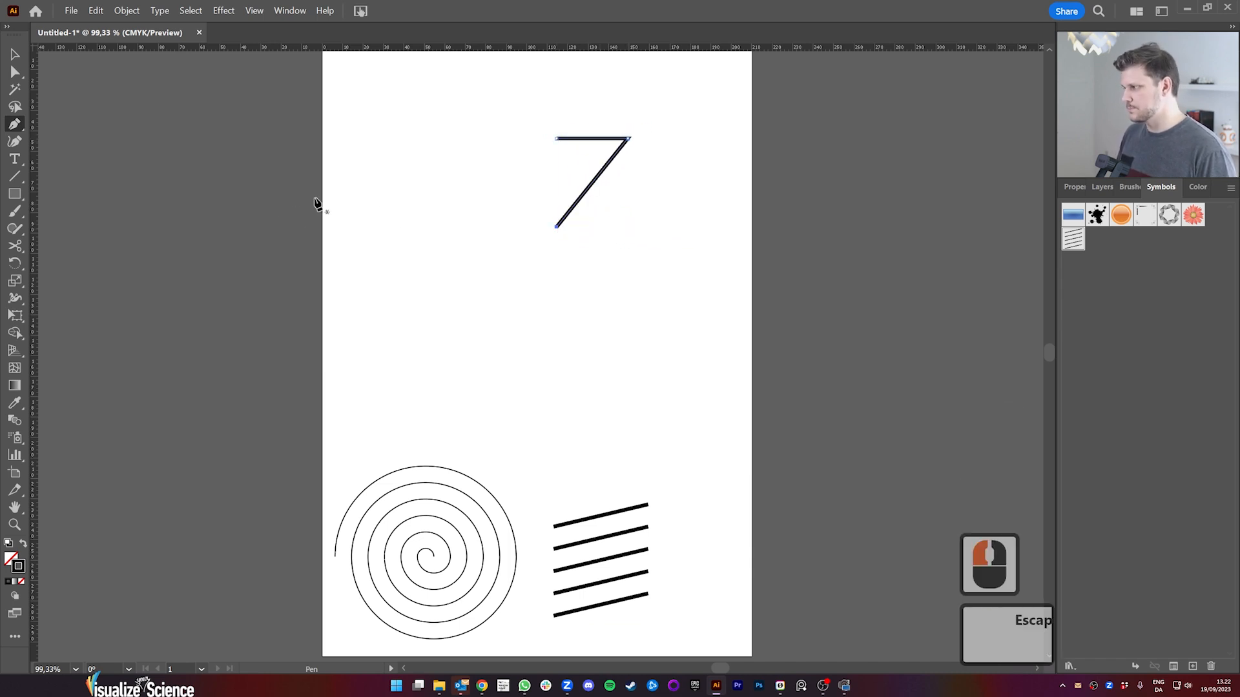
left_click(22, 546)
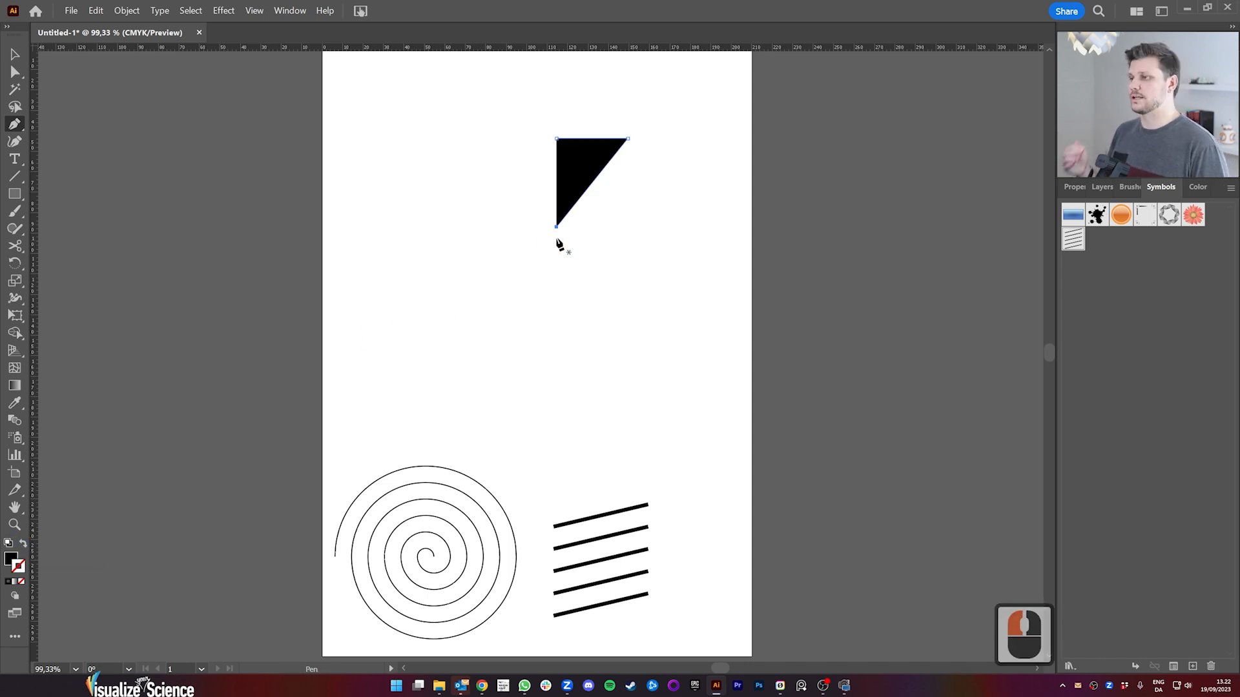
Step: Apply the 3D Revolve (Classic) effect to the triangle with preview, rotating the cone to -36°, -22° and -9°
left_click(224, 11)
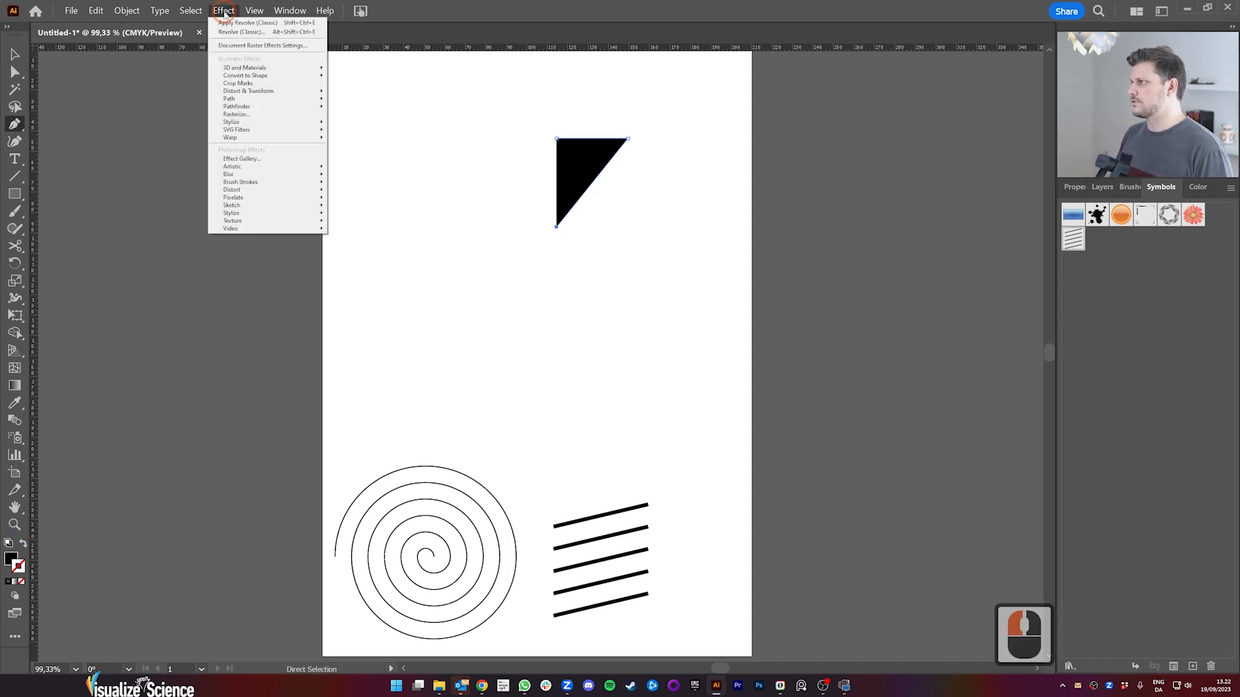
mouse_move(303, 68)
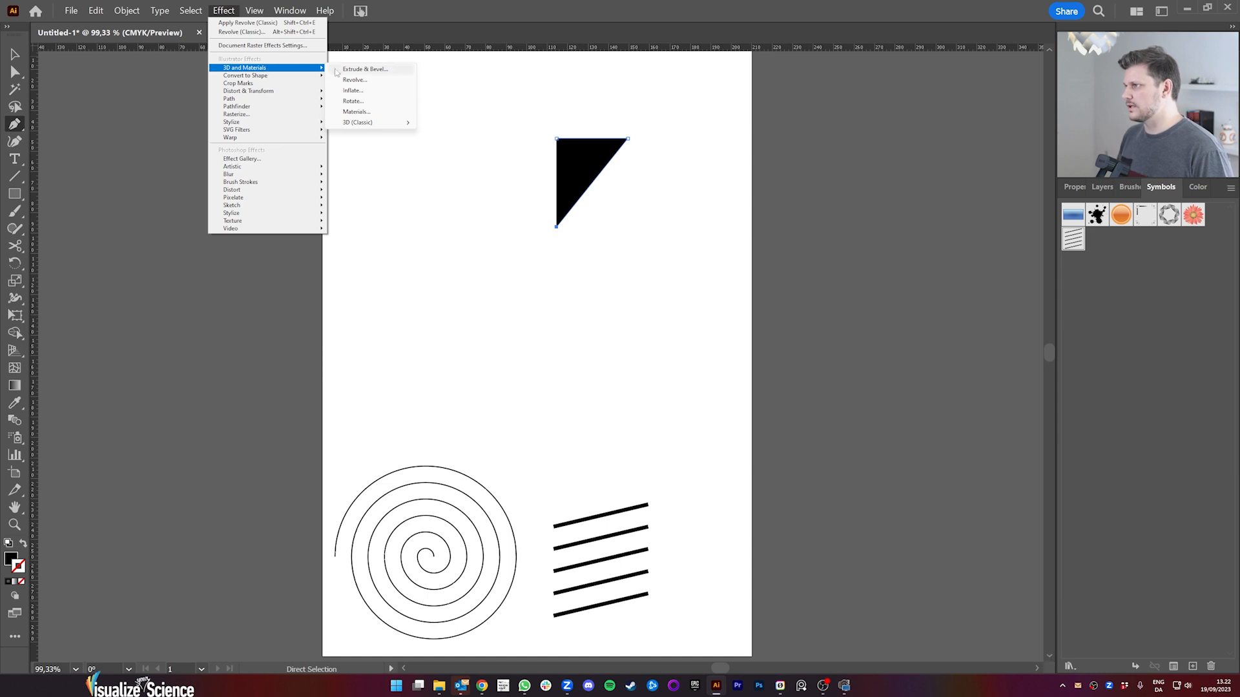
mouse_move(385, 127)
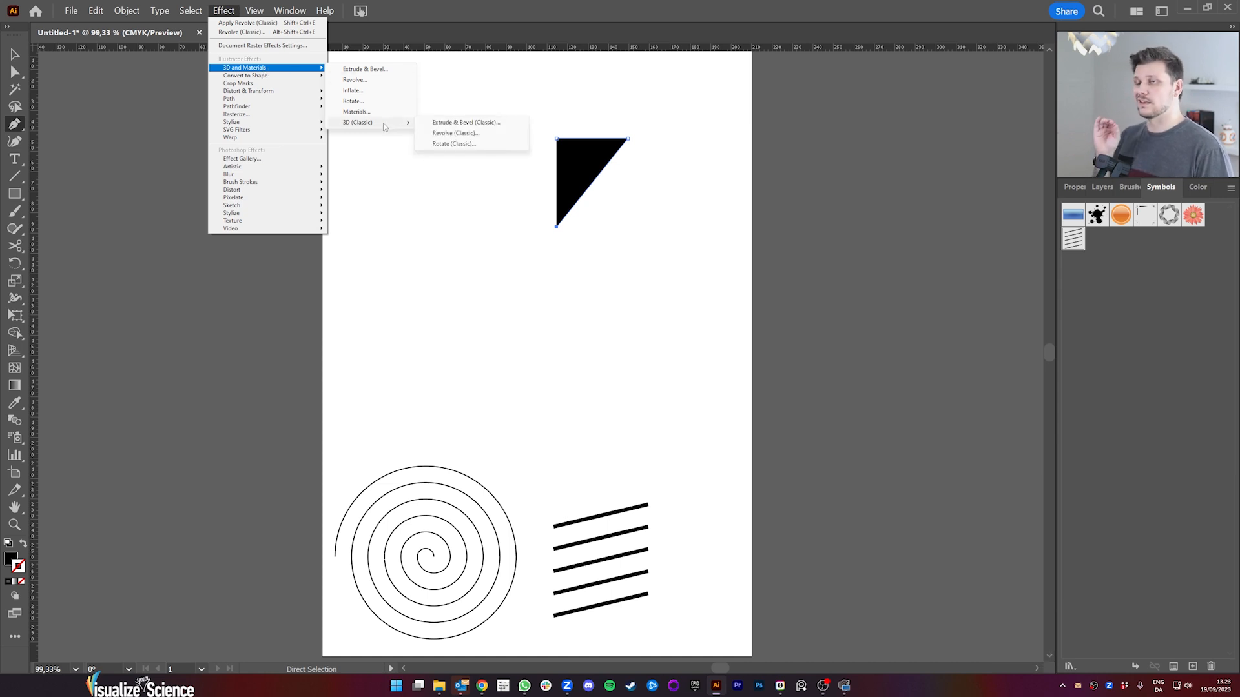
left_click(449, 134)
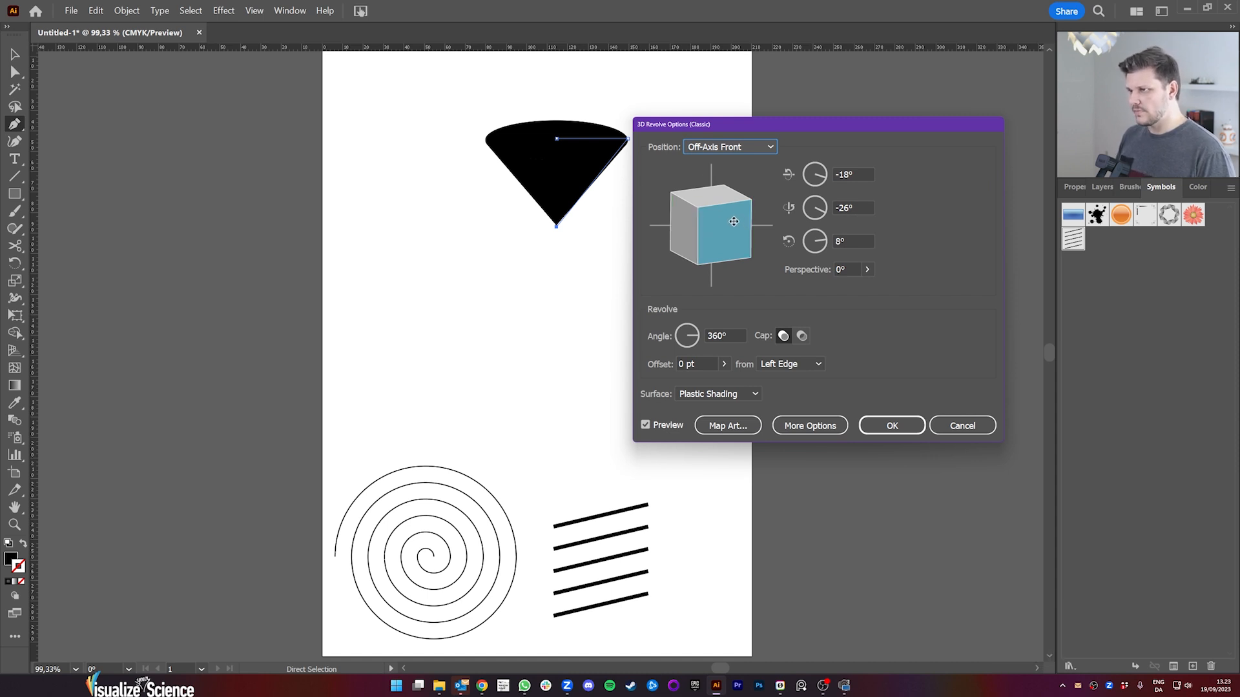
left_click_drag(733, 221, 690, 192)
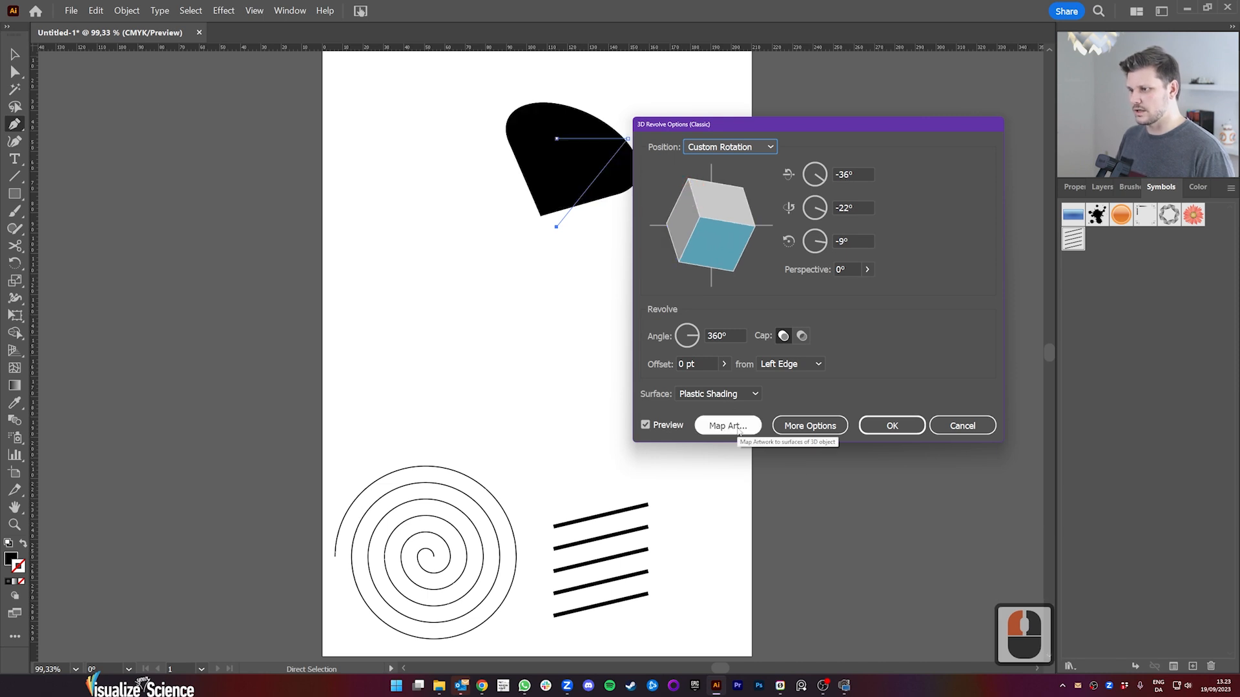
Step: Map New Symbol onto surface 1 of 2 of the cone, scale it to fit, and make the geometry invisible
left_click(717, 429)
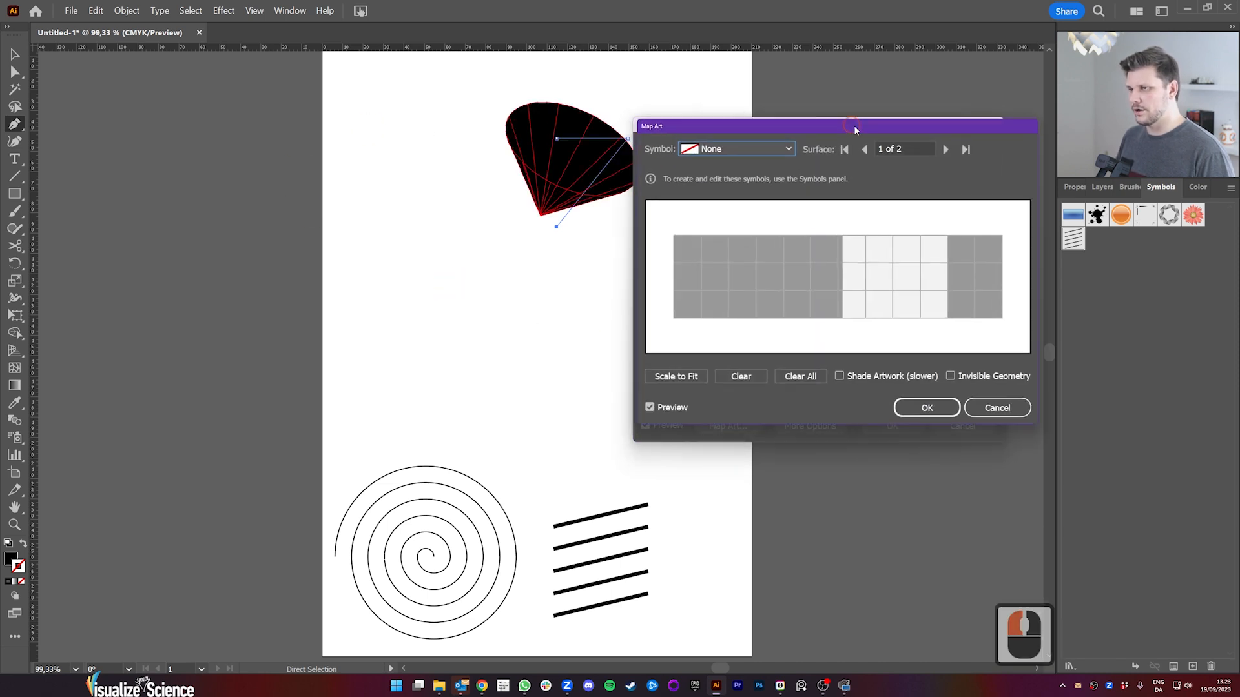
left_click_drag(853, 125, 881, 110)
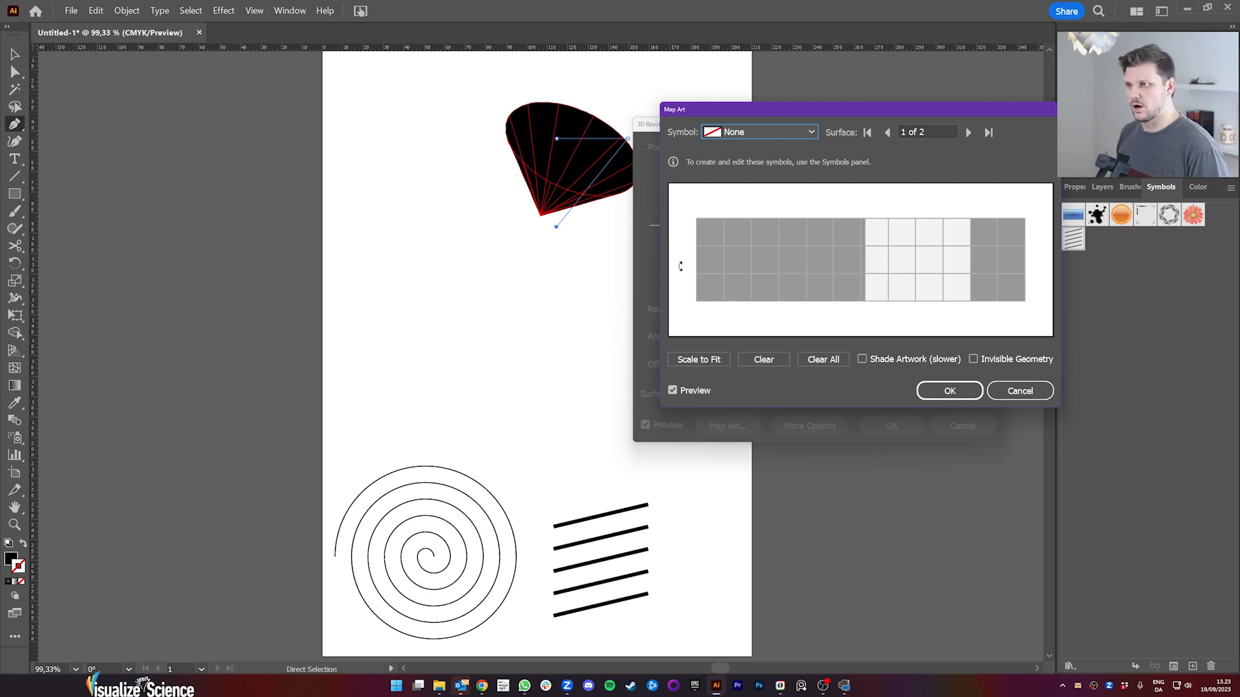
left_click(778, 130)
left_click(740, 258)
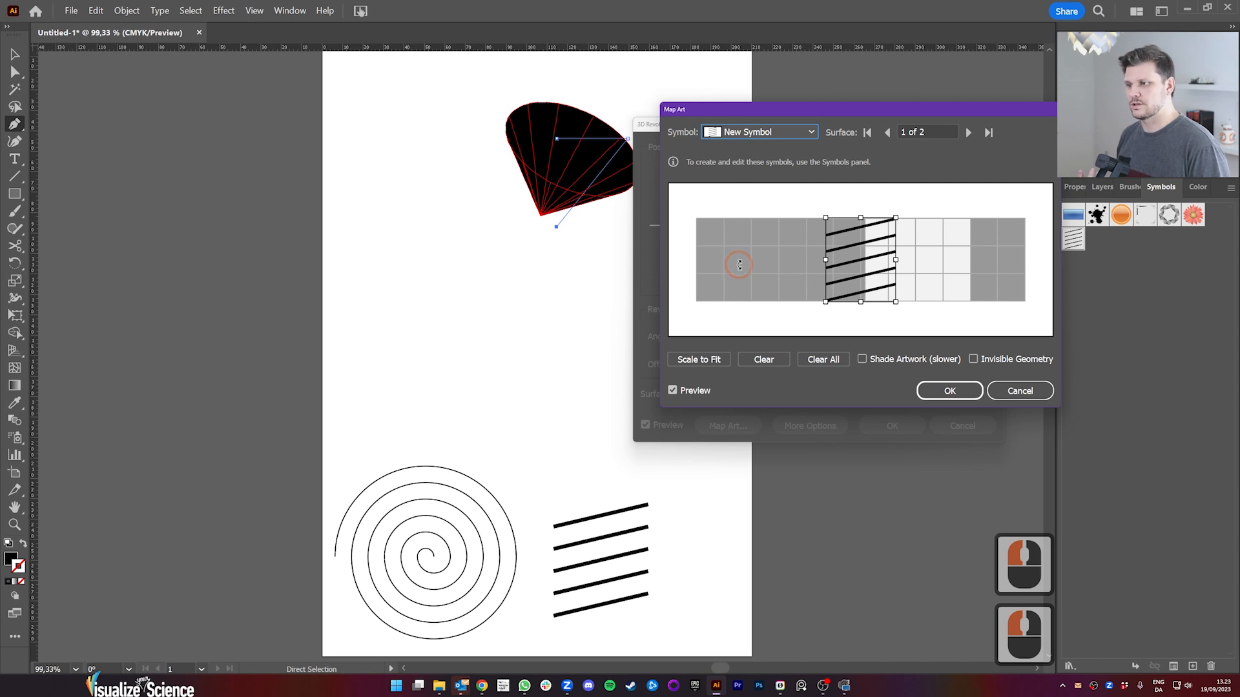
left_click(694, 360)
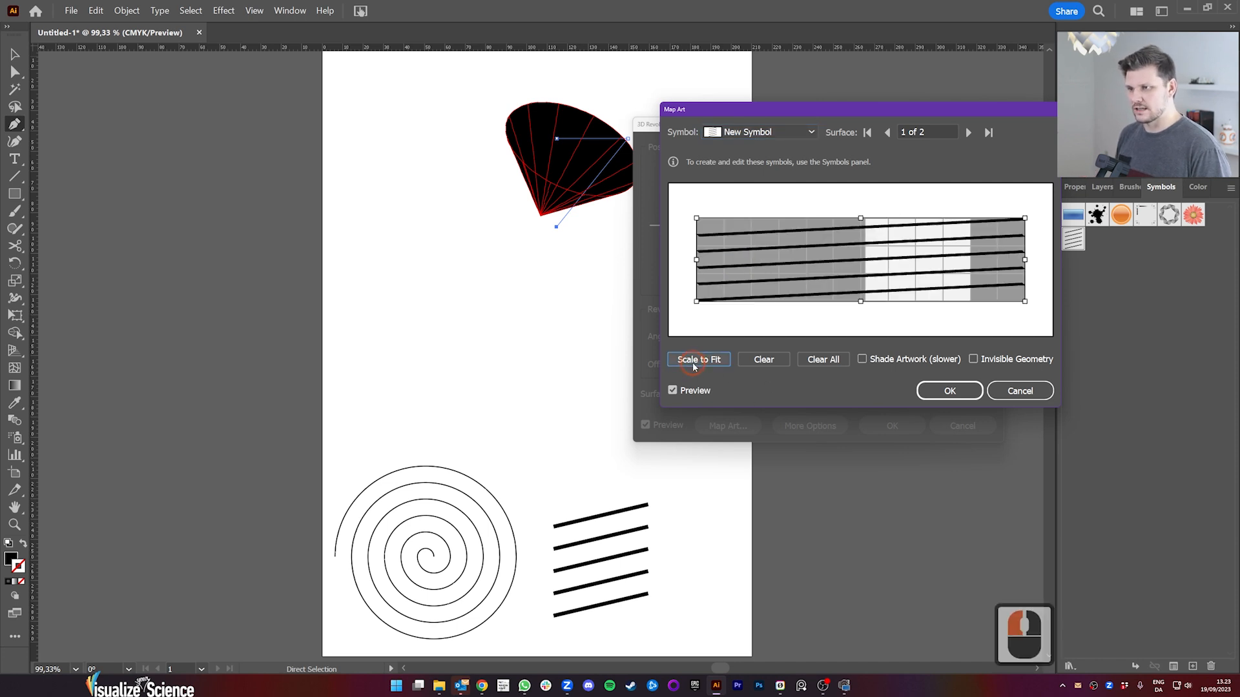
left_click_drag(911, 120, 382, 173)
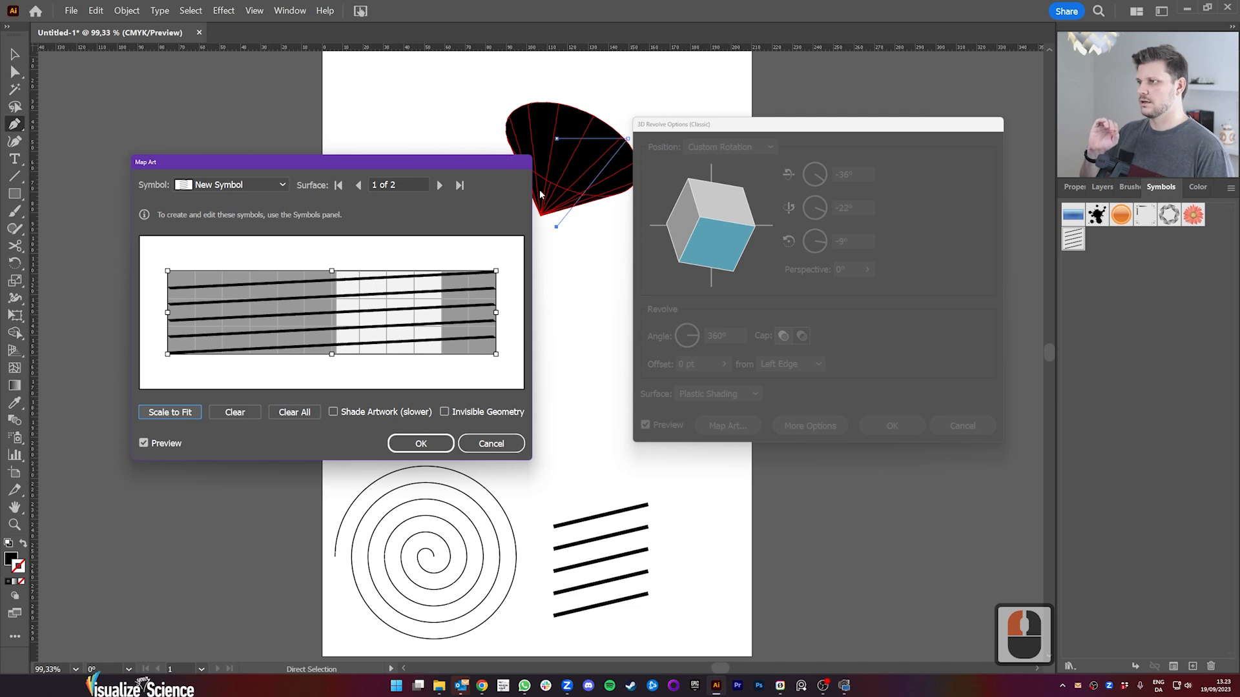
left_click(444, 413)
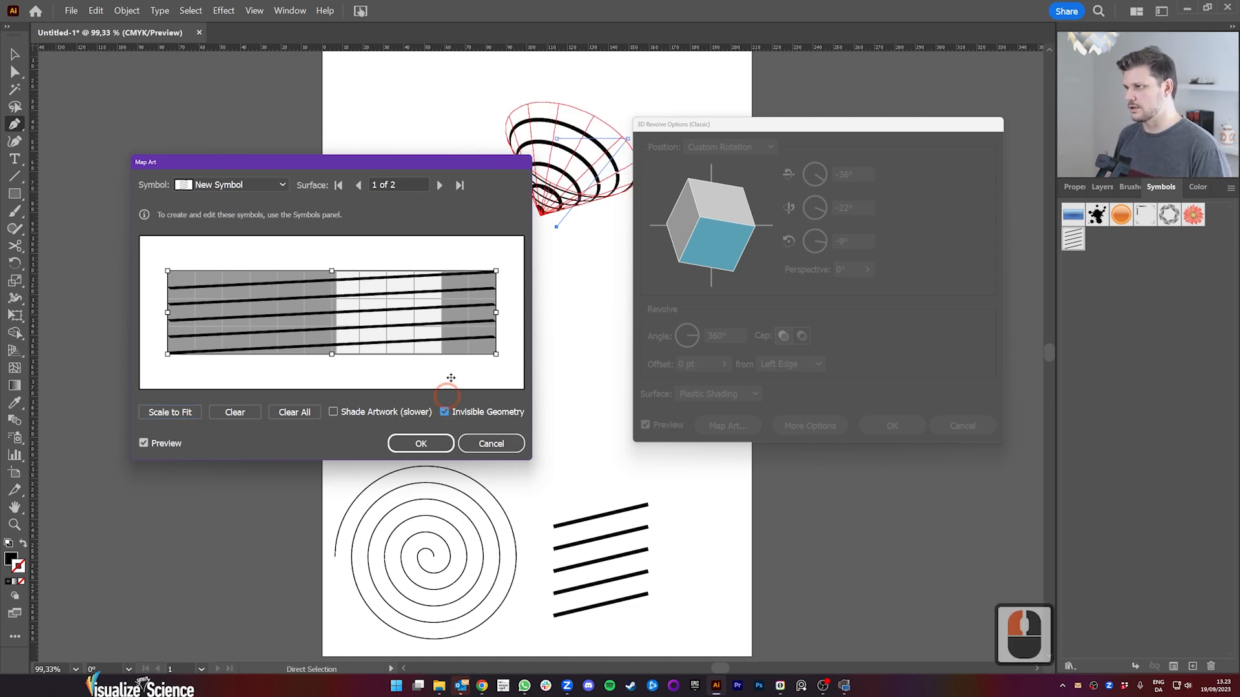
left_click_drag(439, 162, 800, 258)
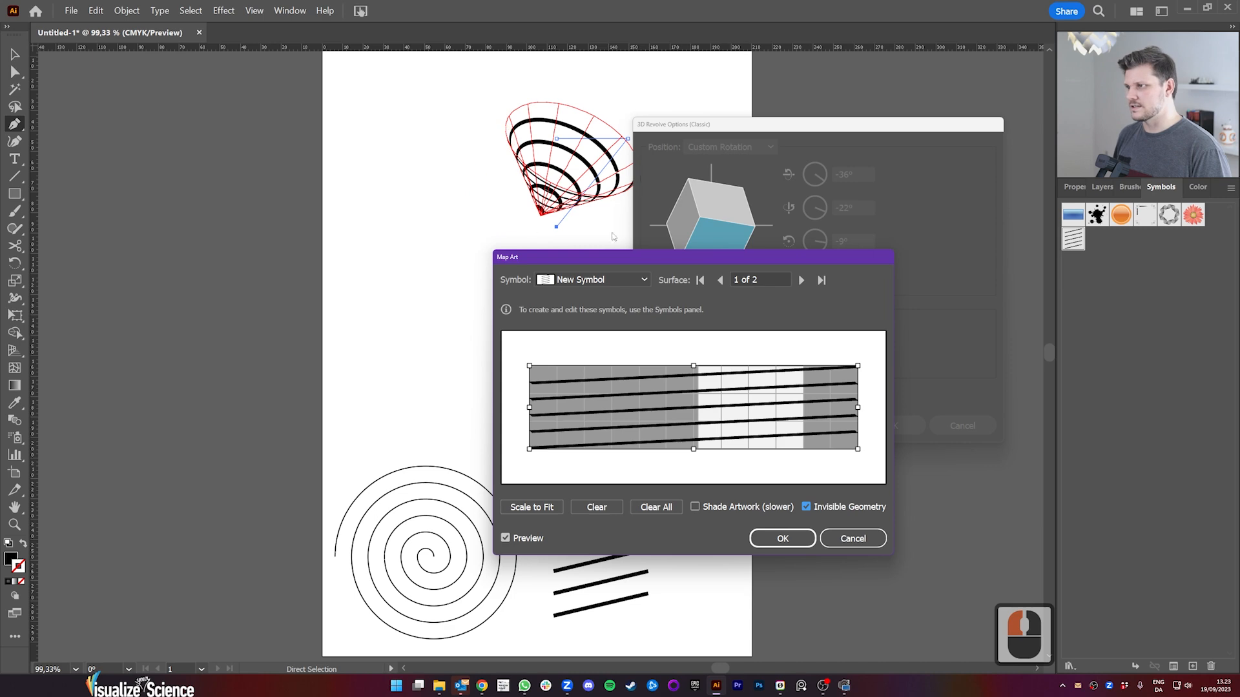
left_click_drag(698, 258, 280, 110)
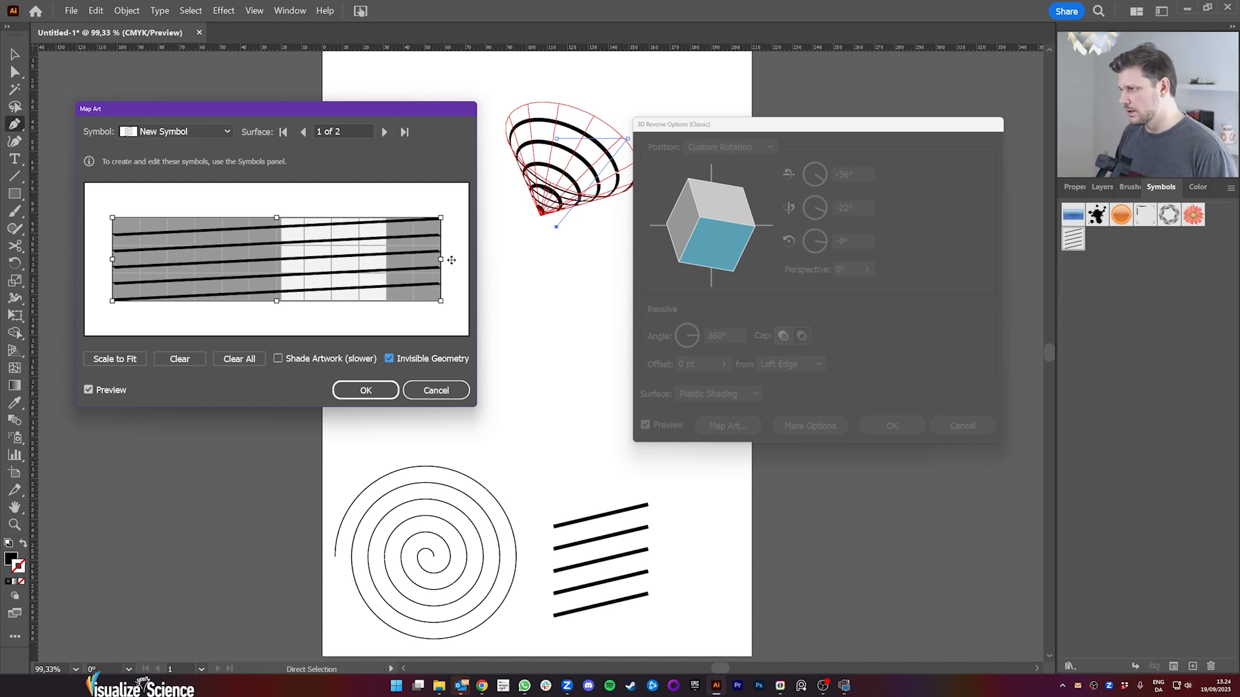
Step: Stretch the mapped lines slightly beyond both side edges of the cone surface and accept the mapping
left_click_drag(441, 259, 444, 258)
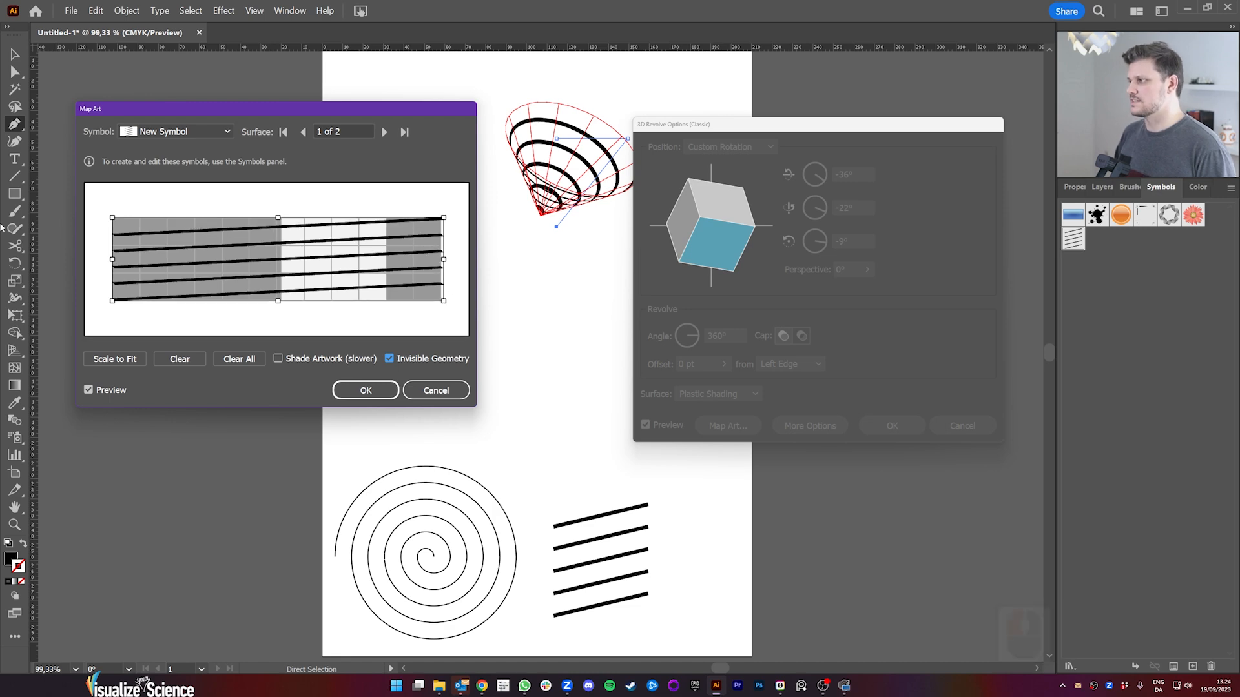
left_click_drag(112, 260, 109, 260)
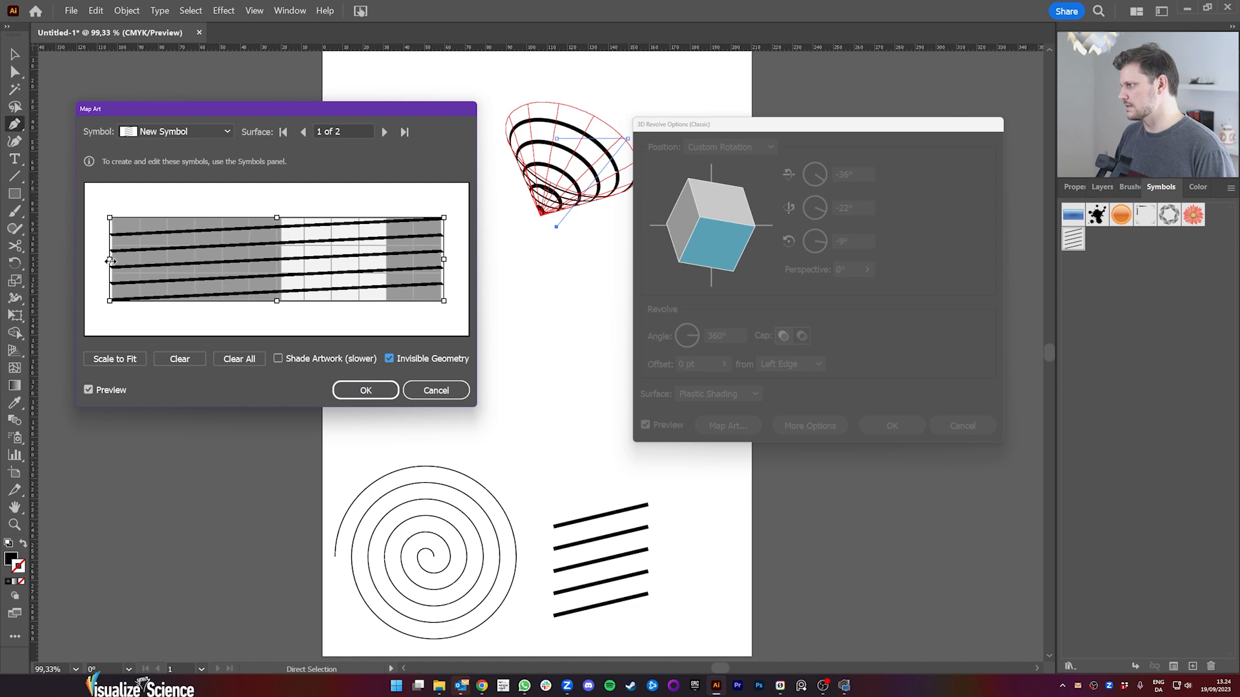
left_click(109, 260)
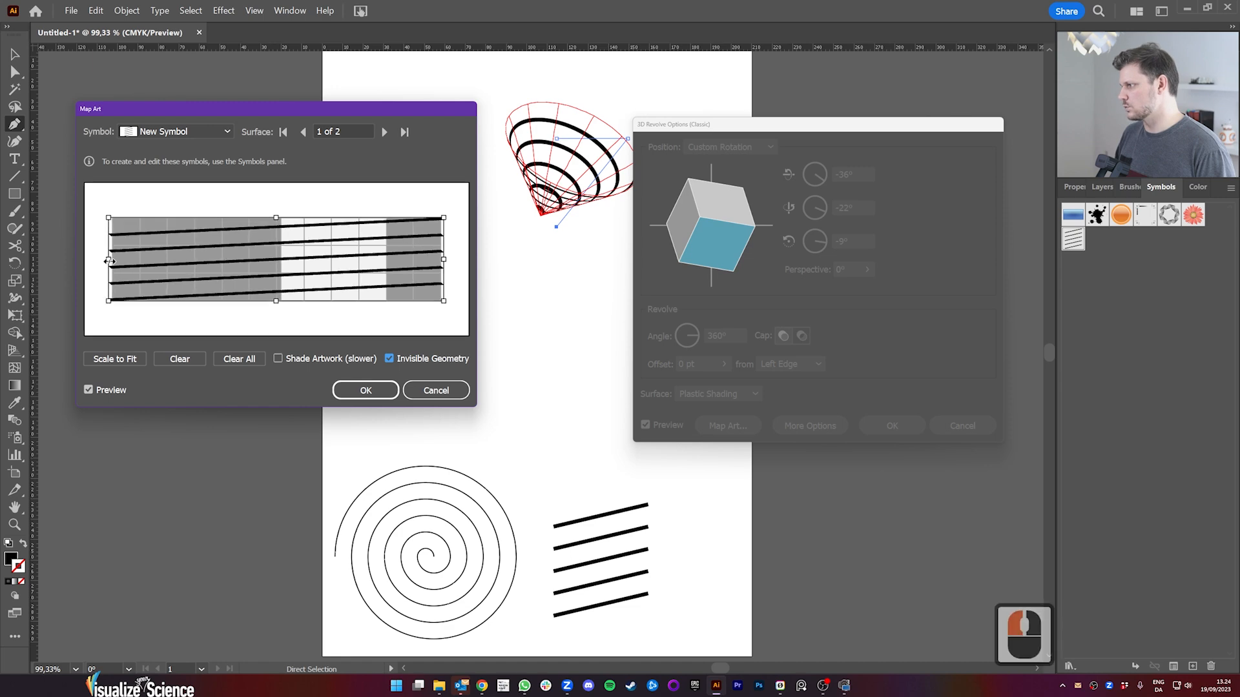
left_click(345, 389)
Step: Set the revolved object's position to Top and apply the effect
left_click_drag(824, 124, 225, 99)
left_click(129, 120)
left_click(115, 222)
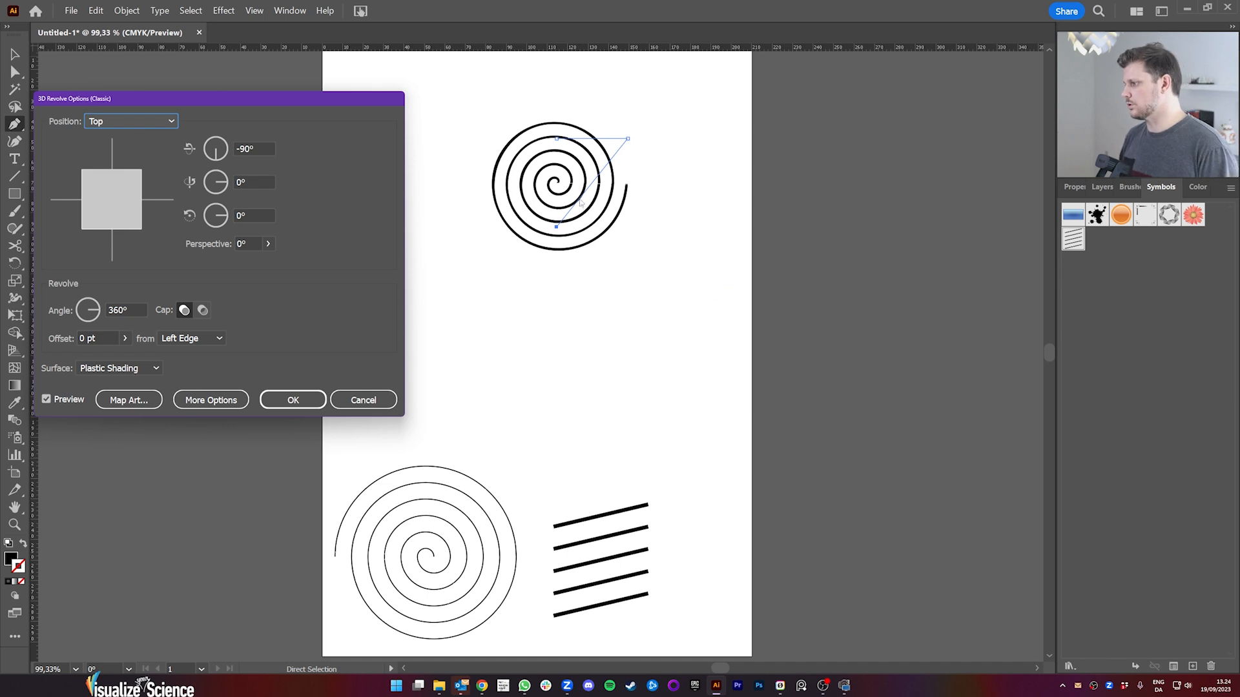
left_click(292, 400)
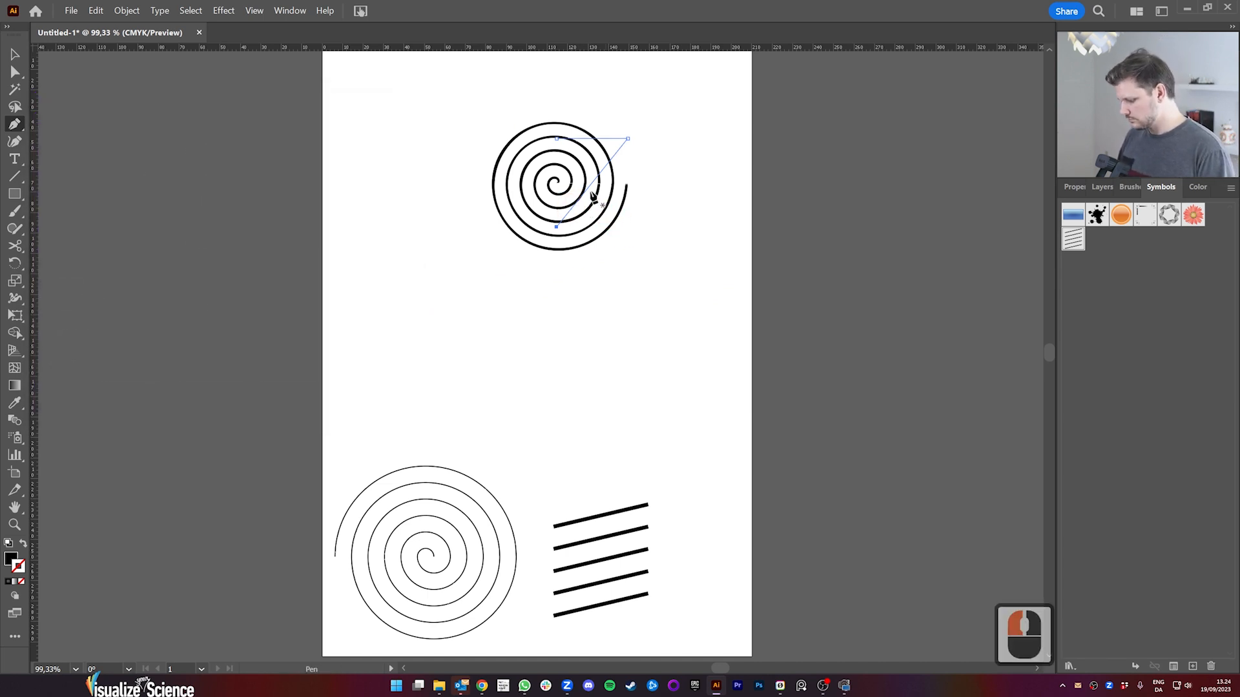
Step: Move the revolved spiral to the artboard's upper right area and place a copy of it outside the artboard
key("v")
left_click_drag(589, 188, 884, 161)
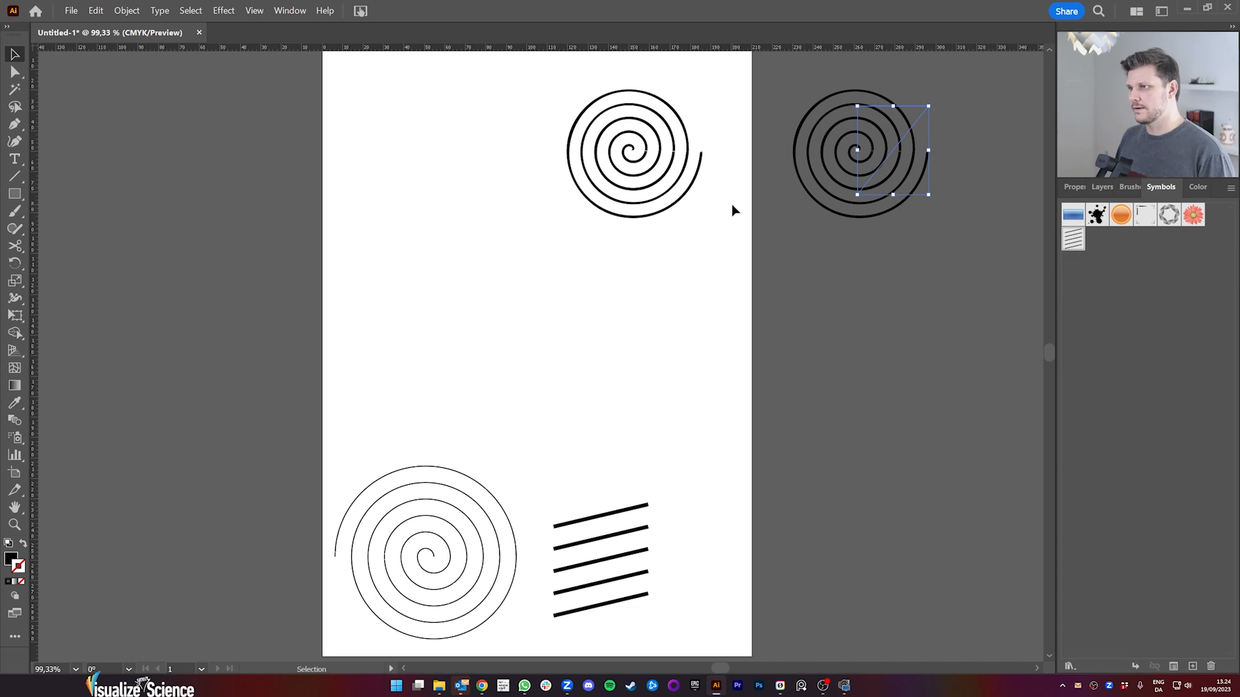
Step: Zoom in closely on the seam of the artboard's revolved spiral to examine how its line ends meet
key("z")
left_click_drag(651, 166, 816, 255)
key("space")
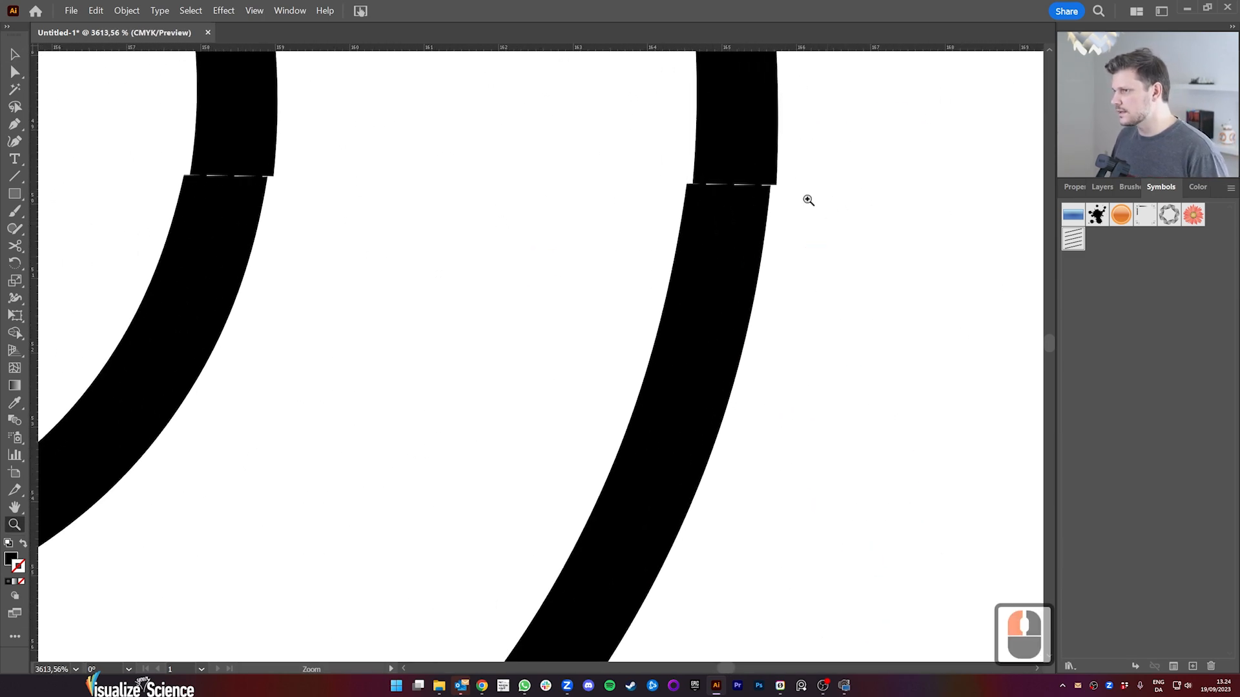
Step: Expand the appearance of the revolved spiral on the artboard
left_click_drag(806, 194, 607, 227)
left_click_drag(988, 207, 879, 224)
key("space")
left_click_drag(954, 230, 727, 268)
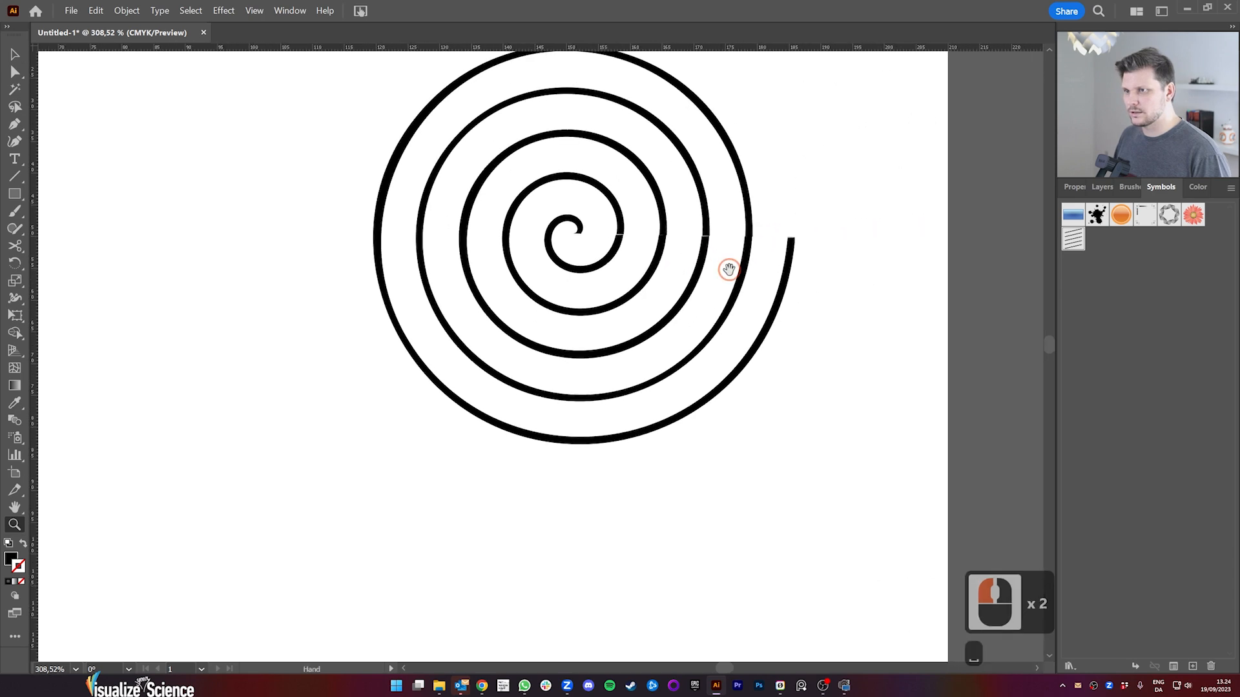
left_click_drag(834, 258, 763, 267)
key("space")
left_click_drag(807, 275, 672, 280)
key("space")
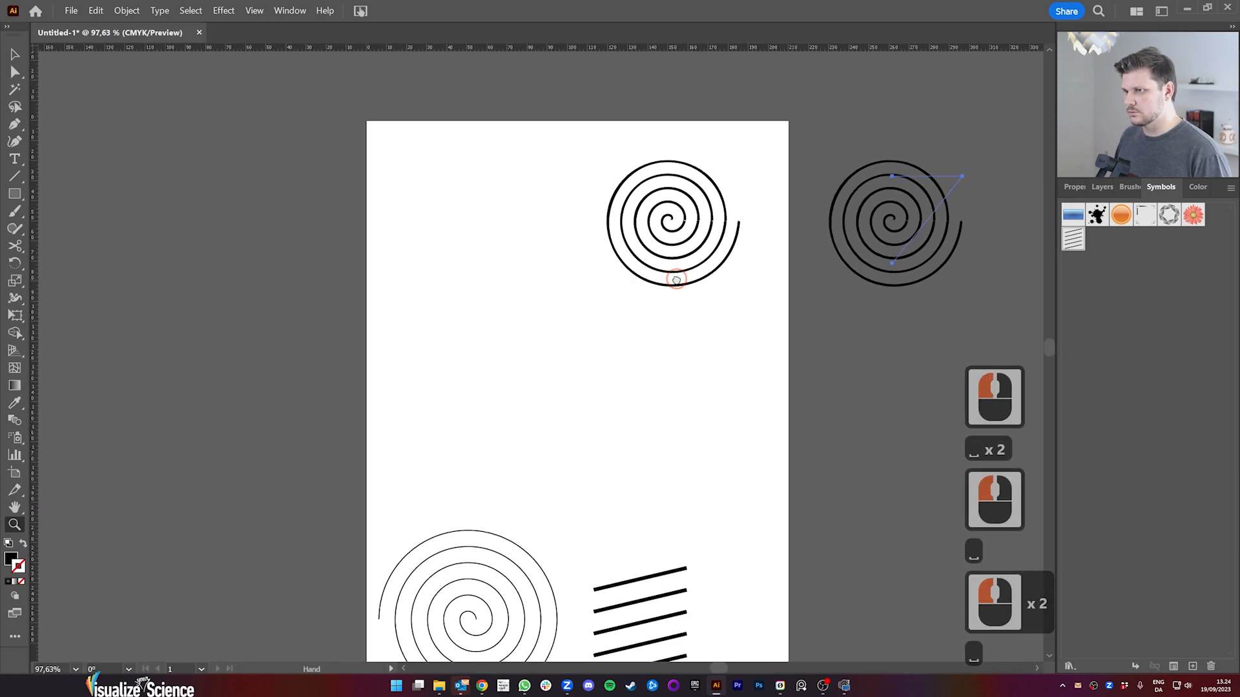
key("v")
left_click(699, 252)
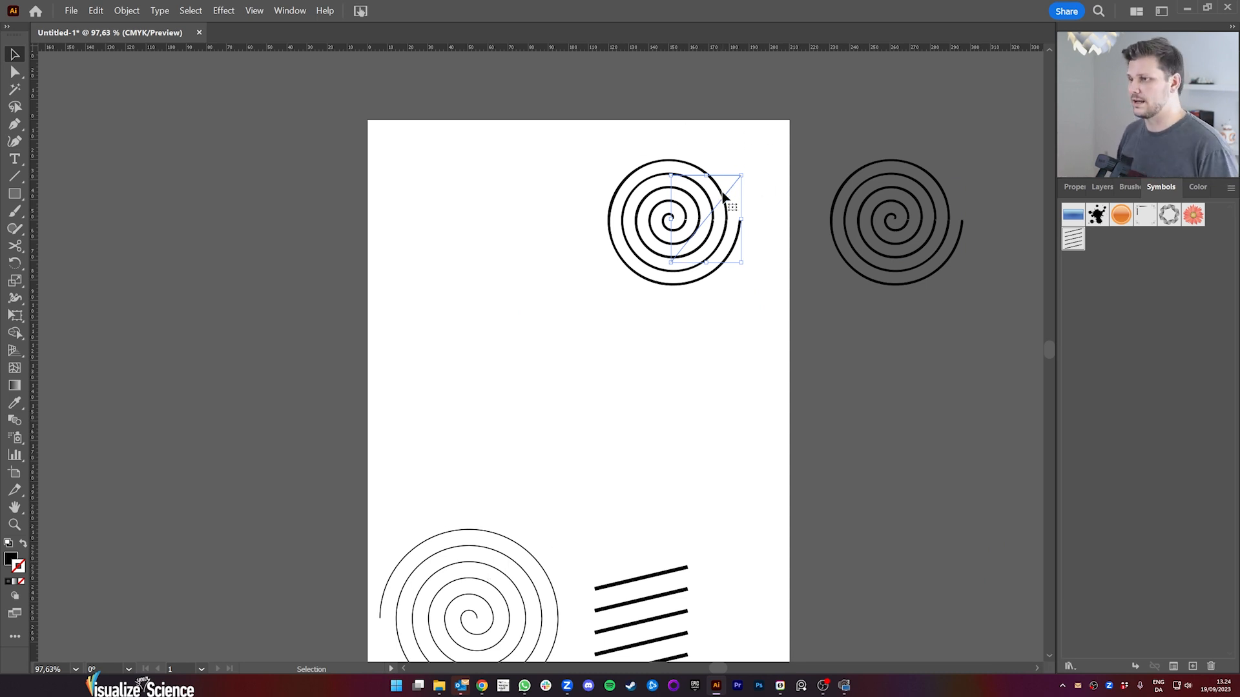
left_click(127, 10)
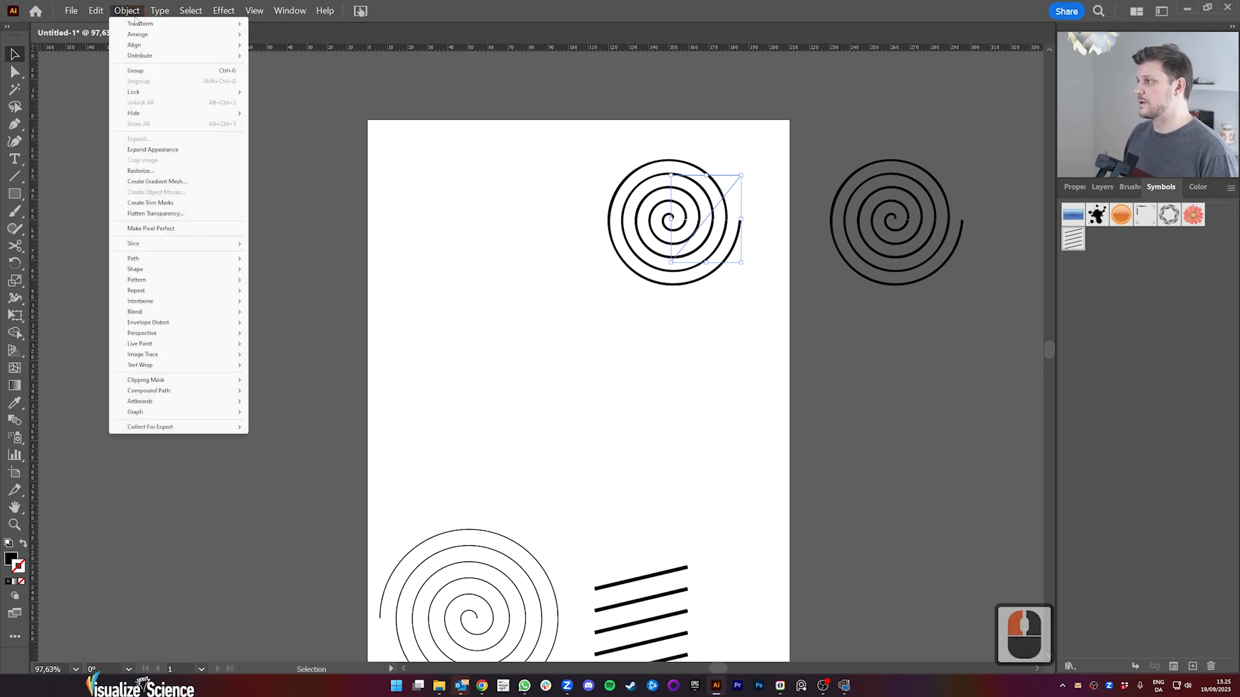
left_click(134, 149)
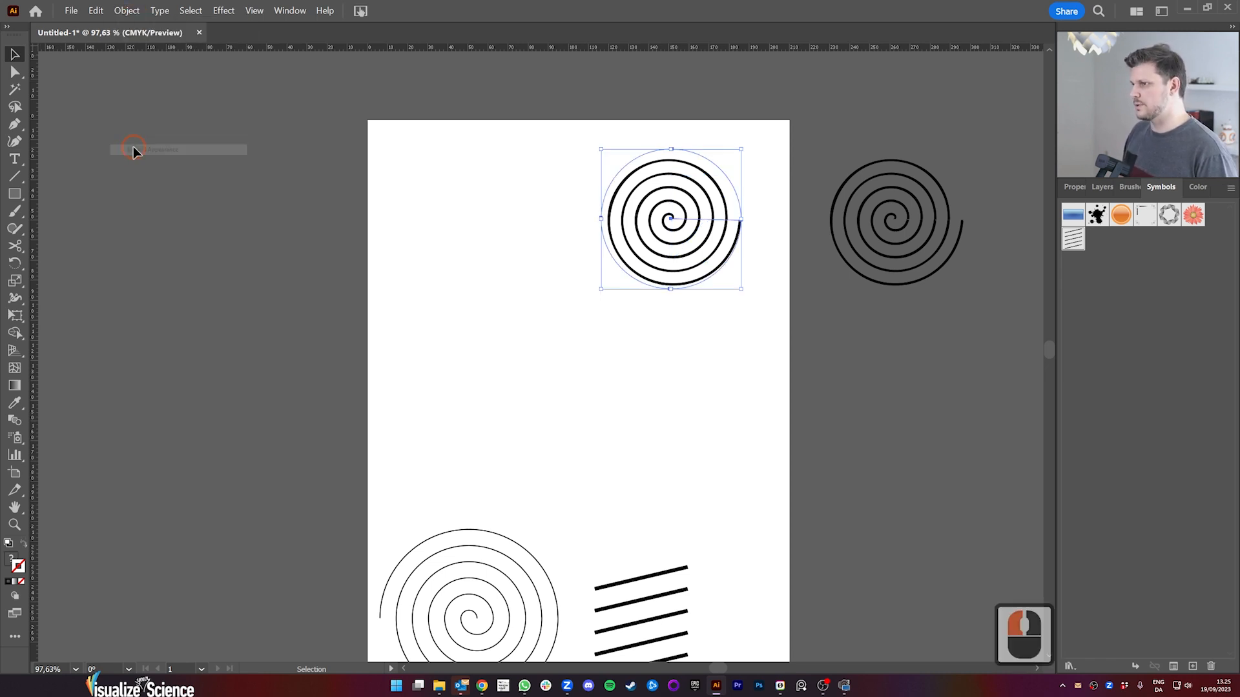
Step: Ungroup the expanded spiral twice and delete the unfilled circular path surrounding it
left_click(1067, 188)
left_click(1191, 592)
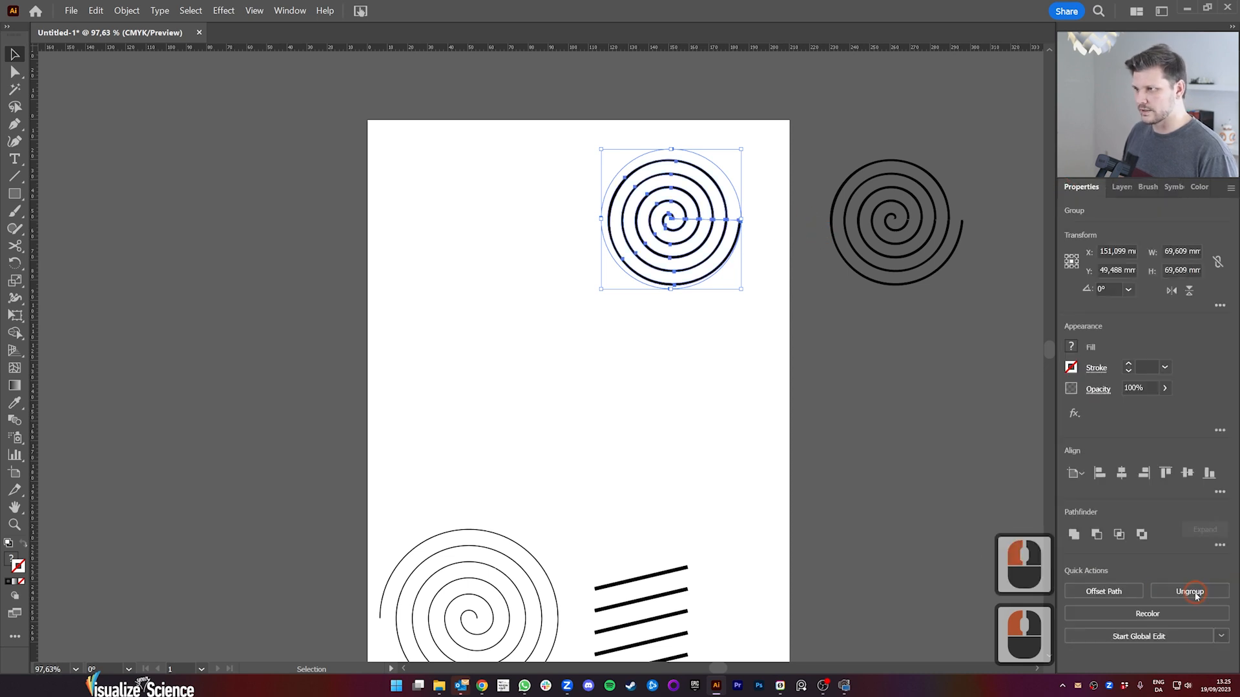
left_click(1192, 593)
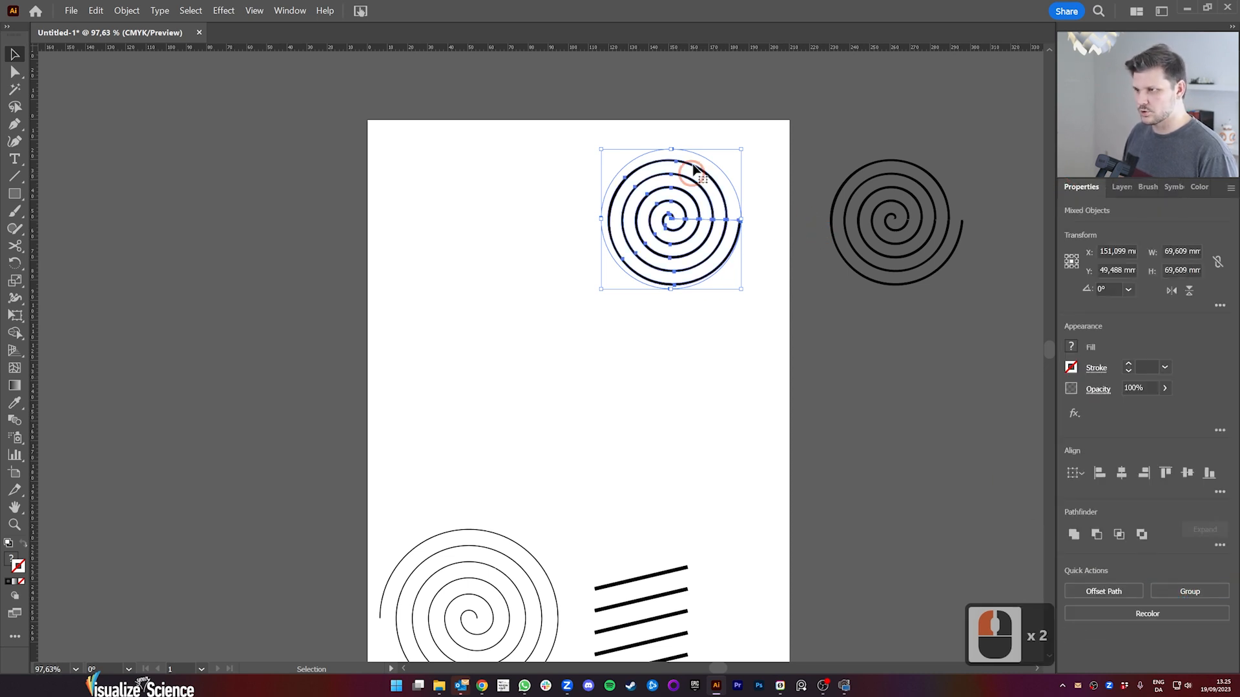
left_click(720, 165)
left_click_drag(716, 171, 783, 252)
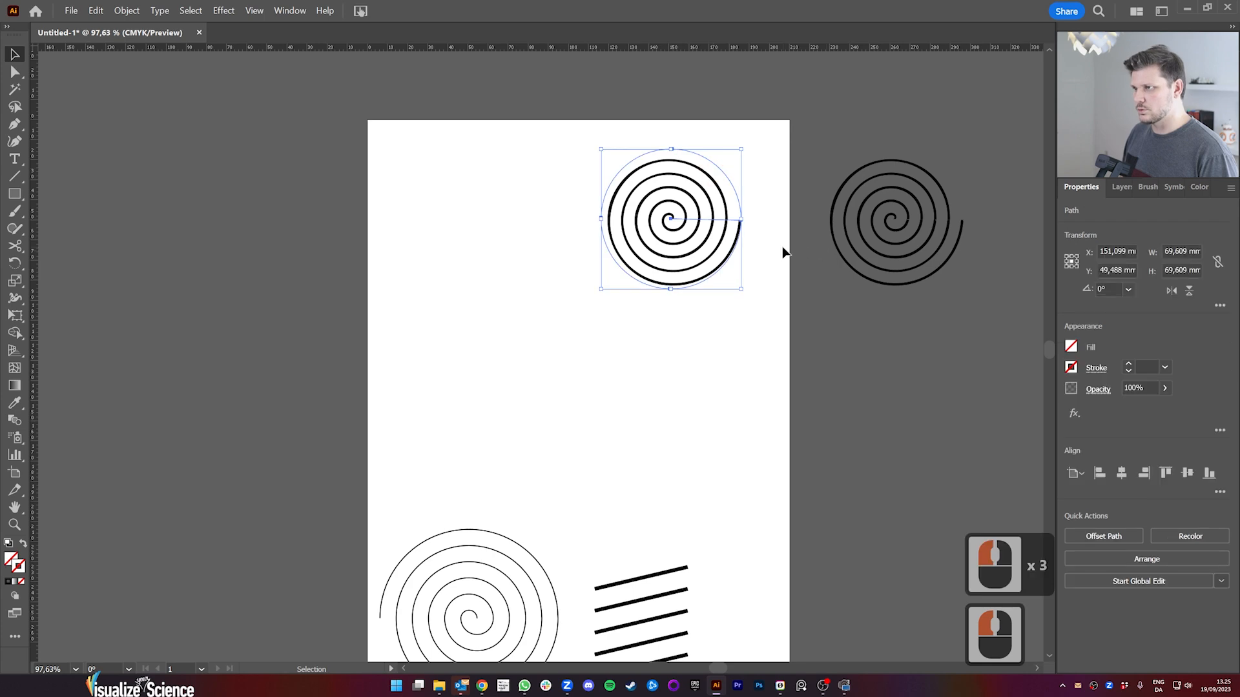
key("Delete")
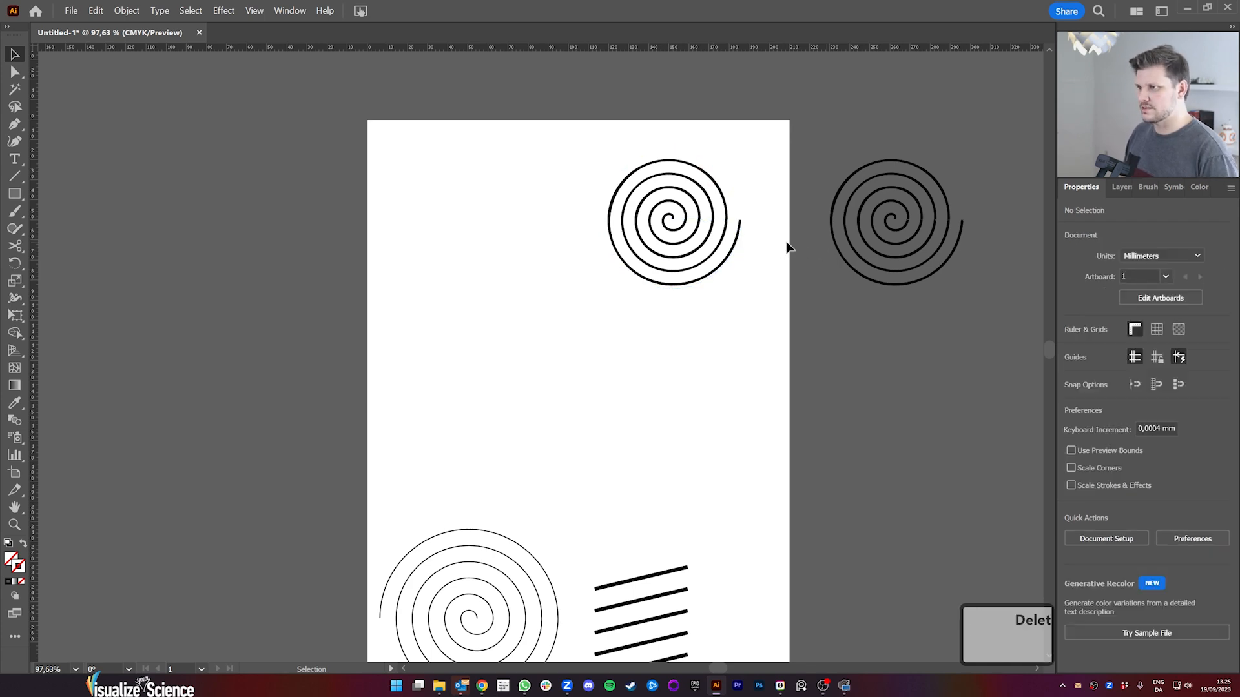
Step: Ungroup the remaining spiral artwork on the artboard into its separate line segments
key("z")
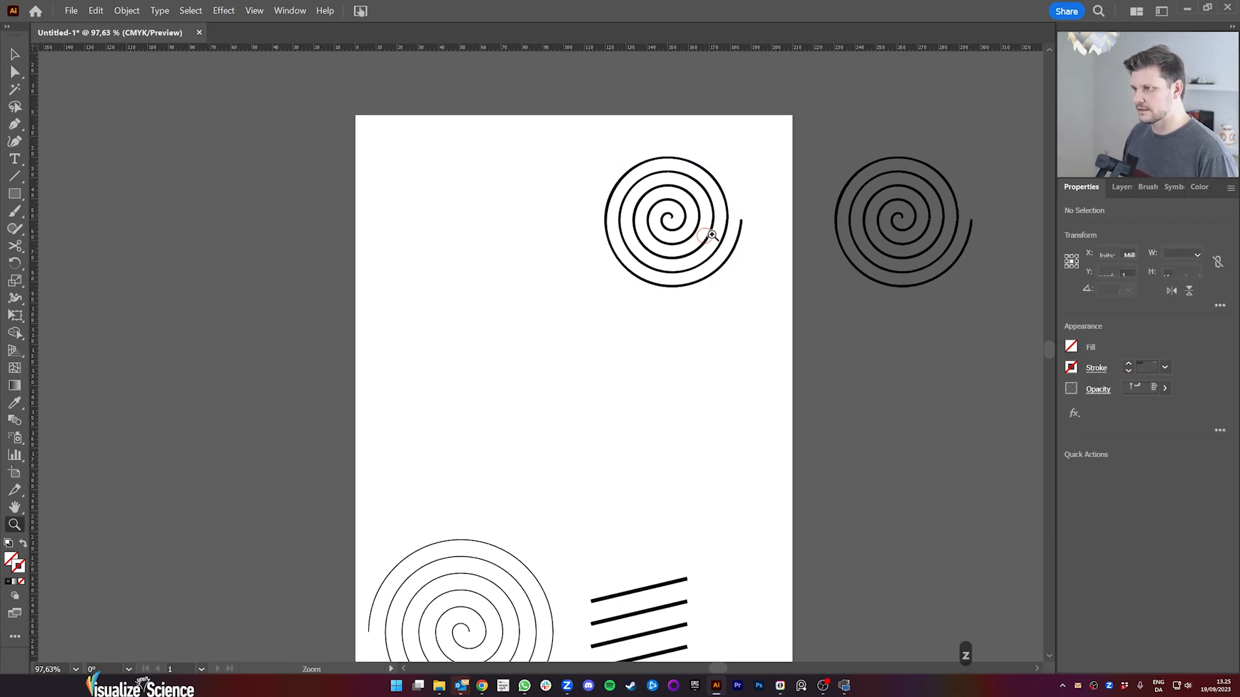
left_click(738, 229)
left_click_drag(816, 133, 648, 186)
key("space")
left_click_drag(749, 158, 620, 293)
left_click_drag(718, 276, 605, 334)
key("space")
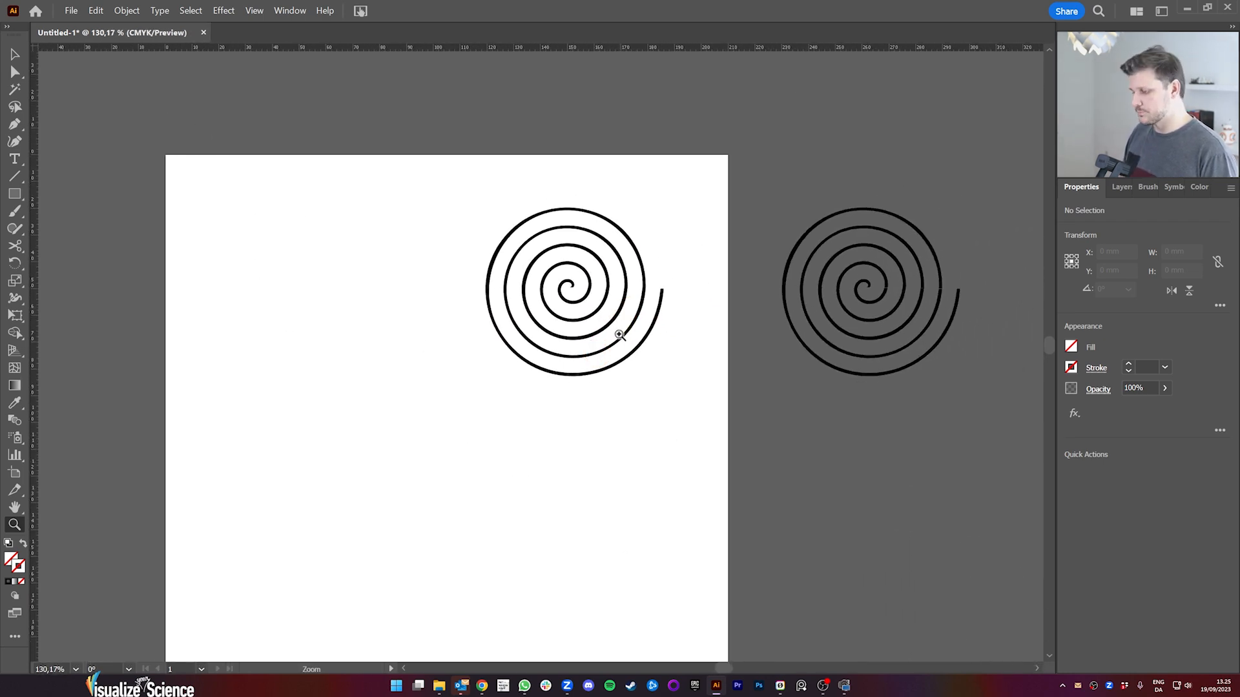
key("v")
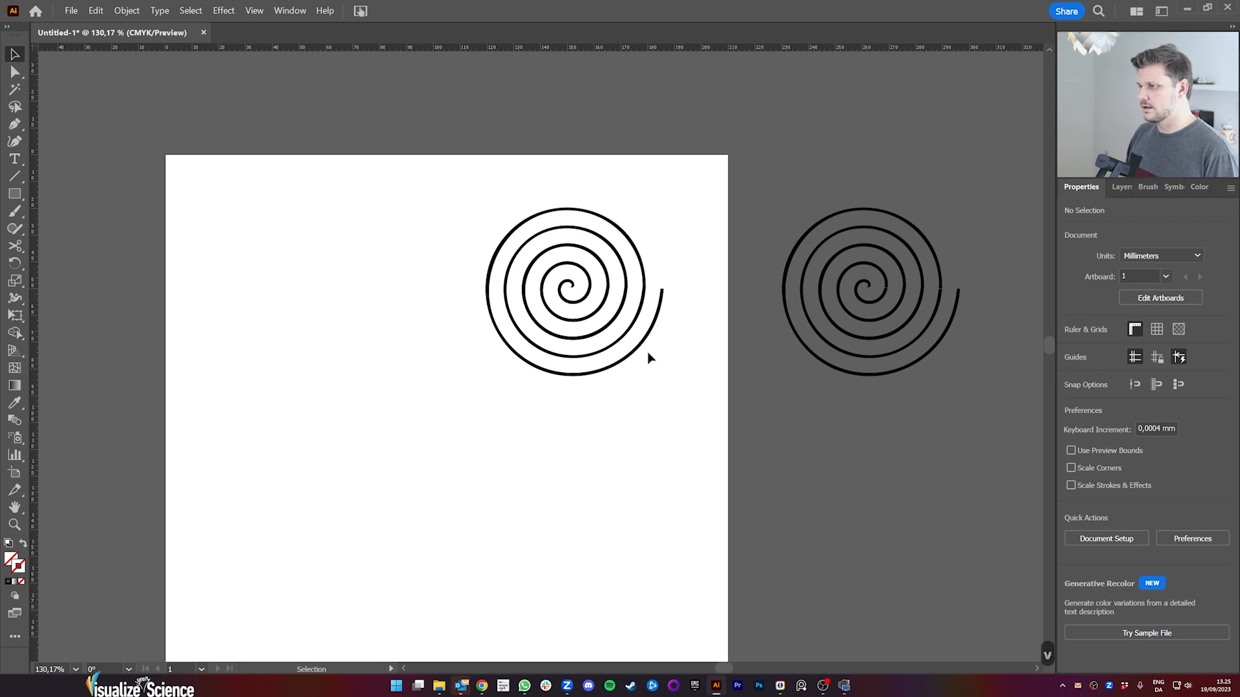
left_click(659, 323)
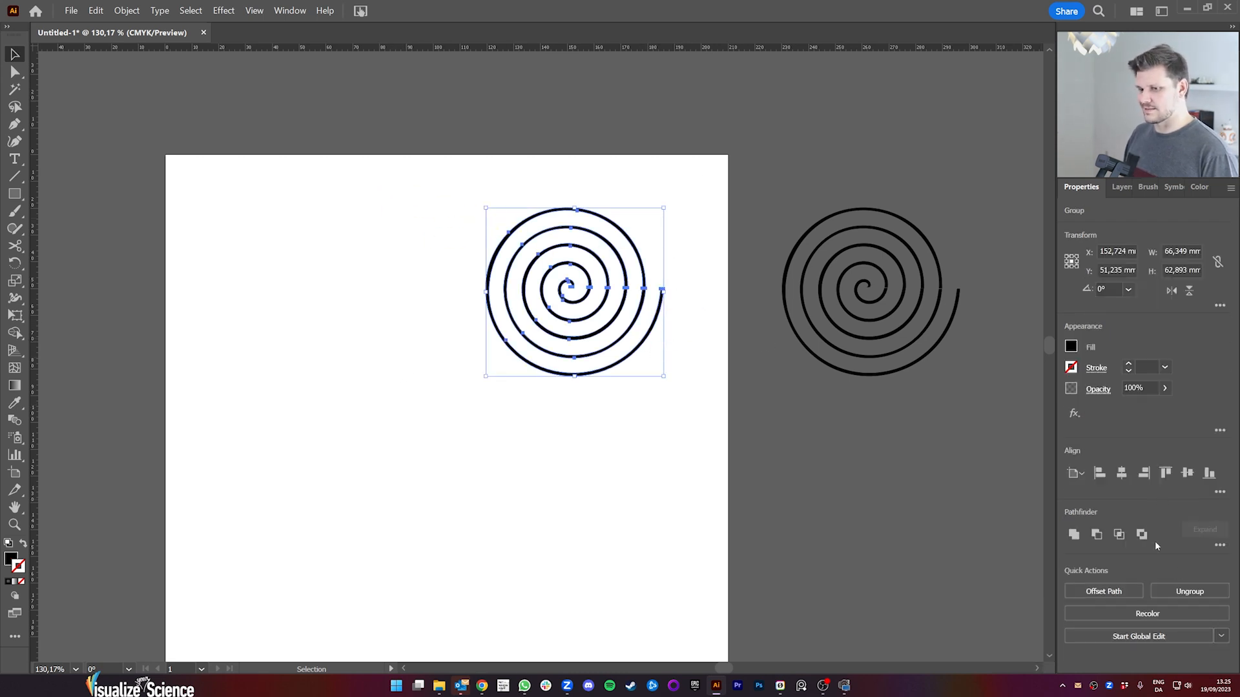
left_click(1175, 592)
Step: Pull the outermost spiral segment aside to test that it is separate, and undo the move
left_click(656, 351)
left_click(645, 336)
mouse_move(646, 337)
left_mouse_down()
mouse_move(658, 360)
mouse_move(643, 317)
mouse_move(663, 328)
left_mouse_up()
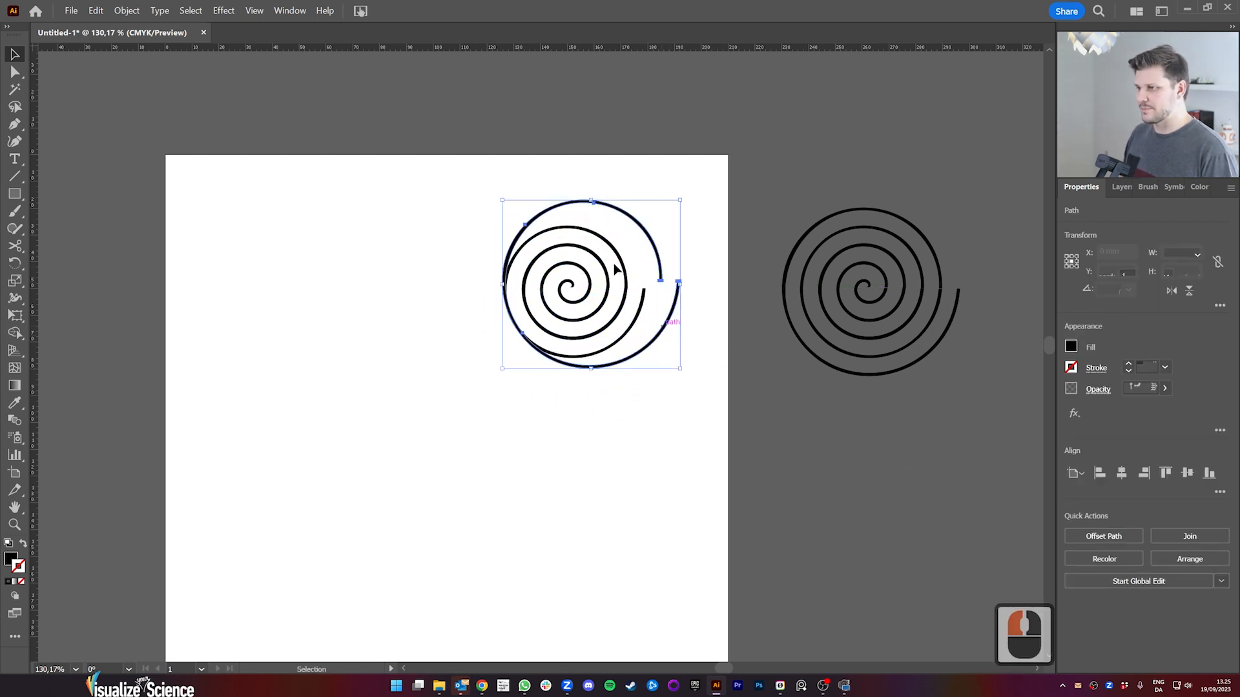
key("ctrl+z")
left_click(672, 310)
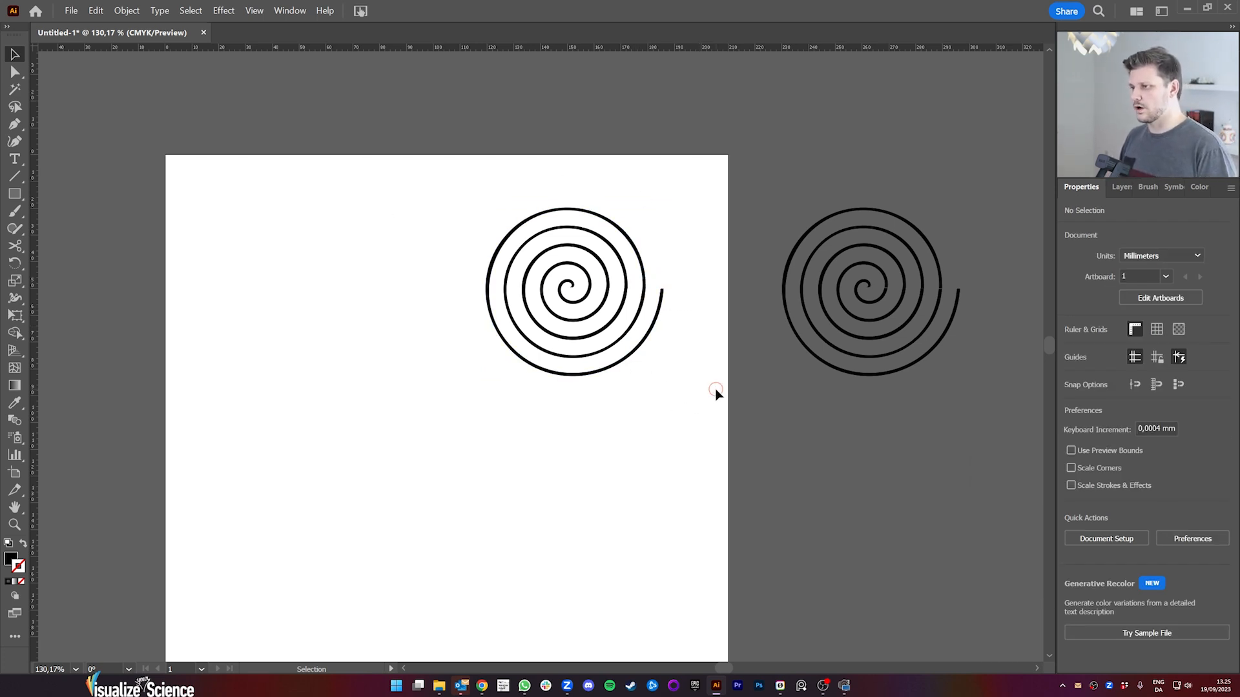
Step: Unite all segments of the artboard's spiral and move the result about 10 mm right and 7 mm down
left_click_drag(715, 393, 426, 177)
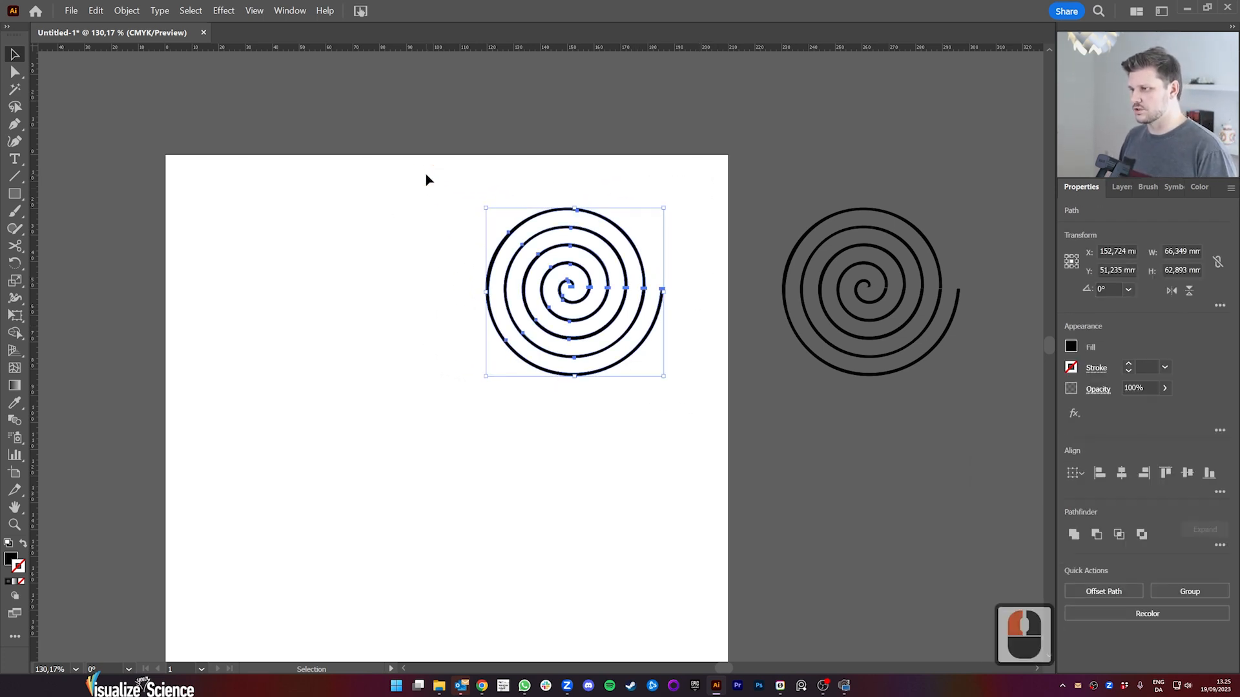
left_click(1069, 539)
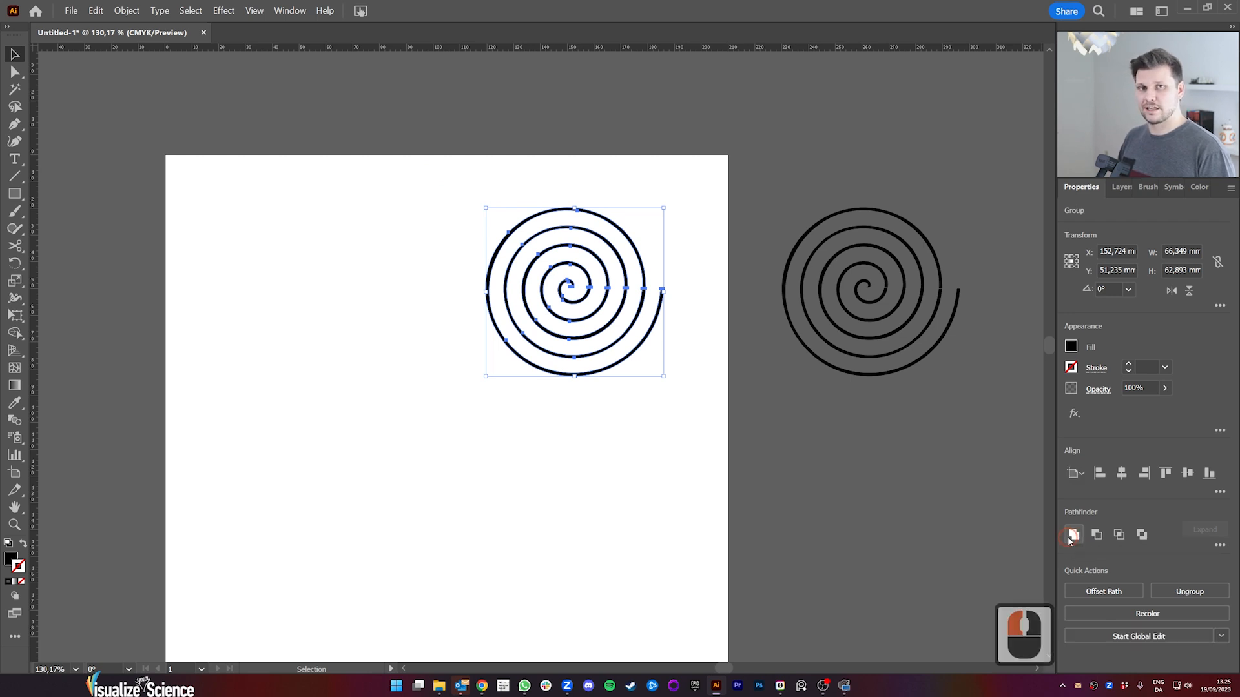
left_click(639, 332)
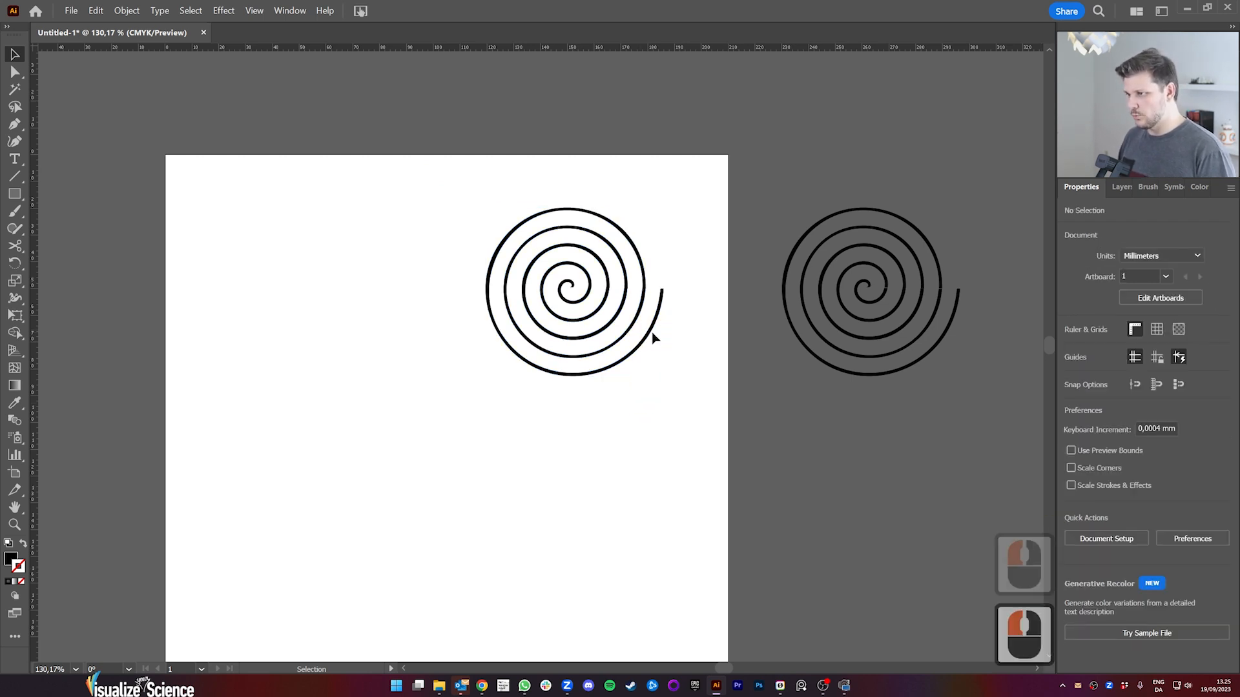
left_click_drag(641, 333, 674, 354)
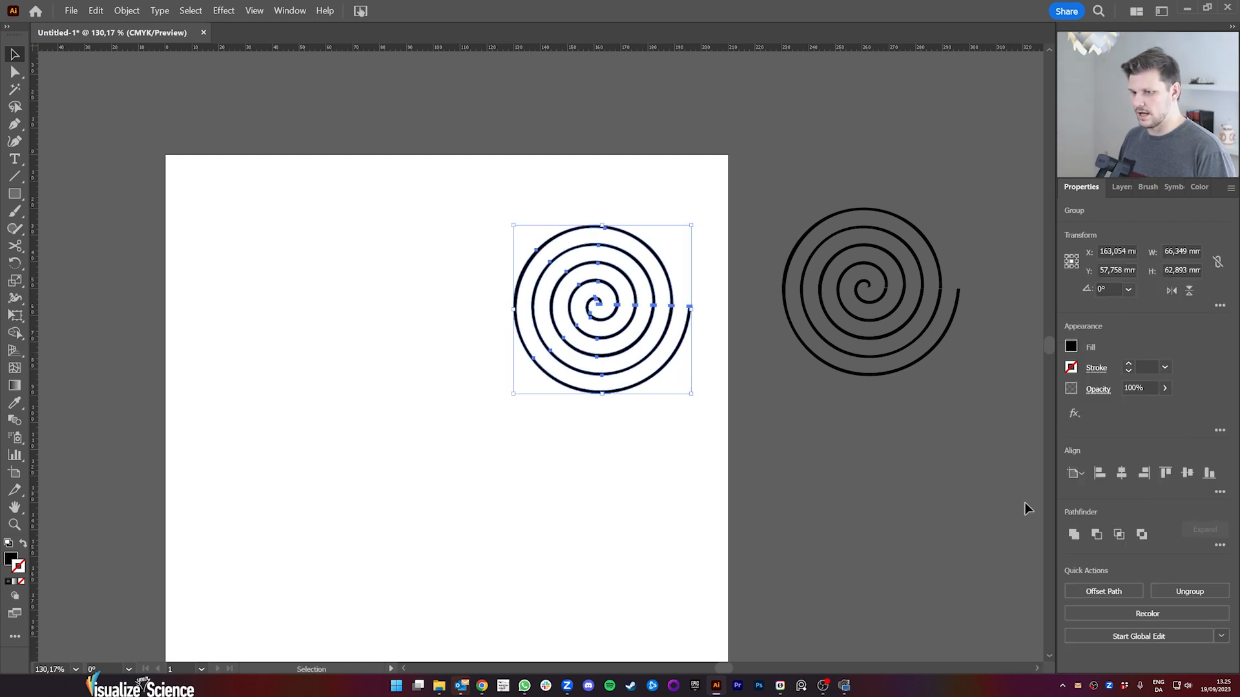
Step: Ungroup the united spiral and move it about 13 mm left and 6 mm up
left_click(1190, 592)
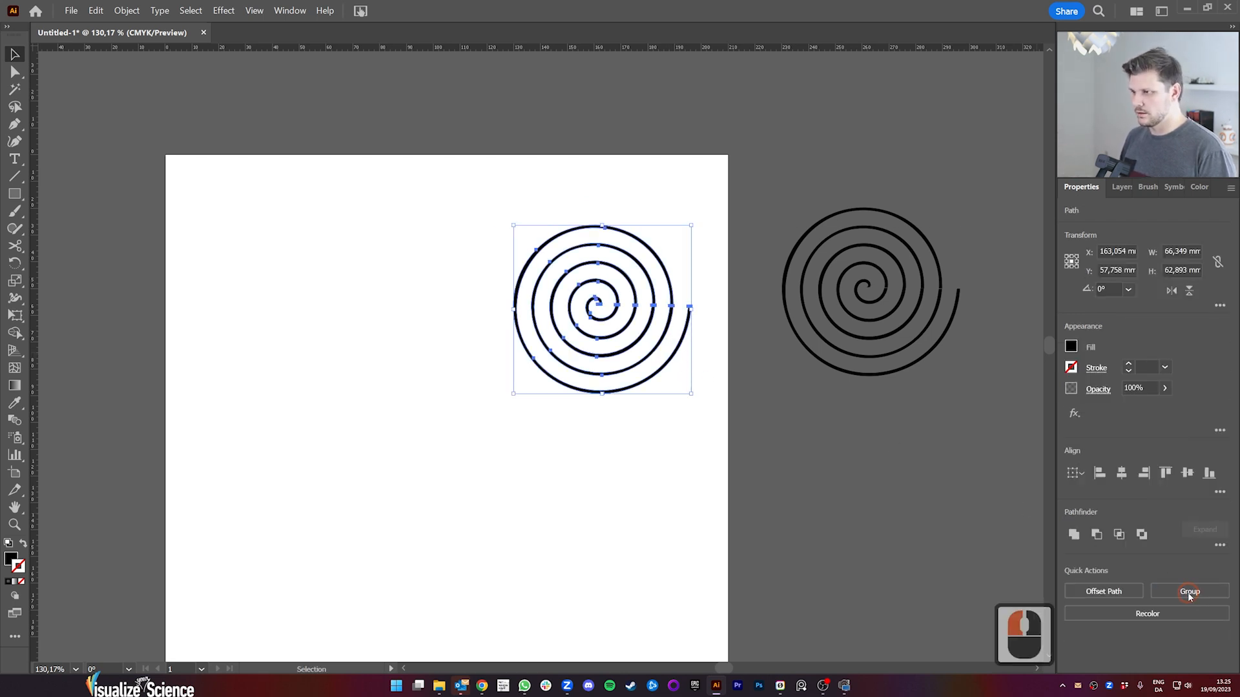
left_click(631, 446)
mouse_move(672, 363)
left_mouse_down()
mouse_move(626, 354)
mouse_move(642, 341)
left_mouse_up()
left_click(683, 380)
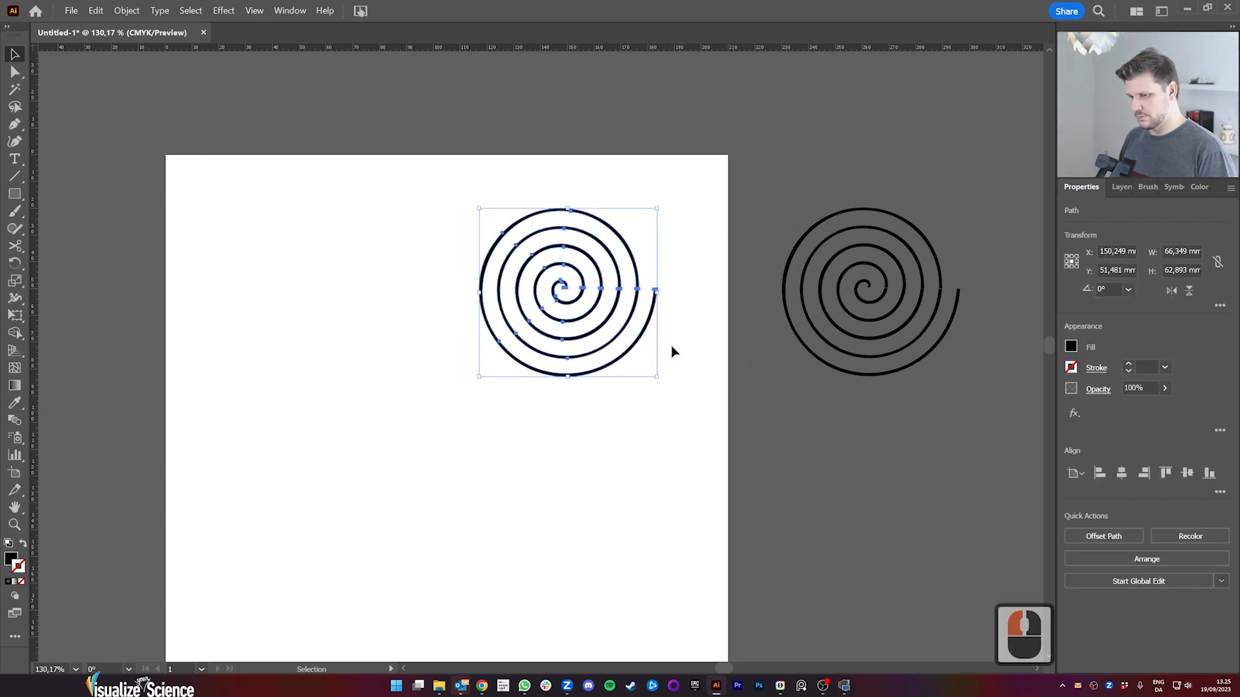
Step: Zoom in on the united spiral's seam to examine how the segments are joined at their anchor points
key("z")
left_click_drag(556, 298, 592, 360)
key("space")
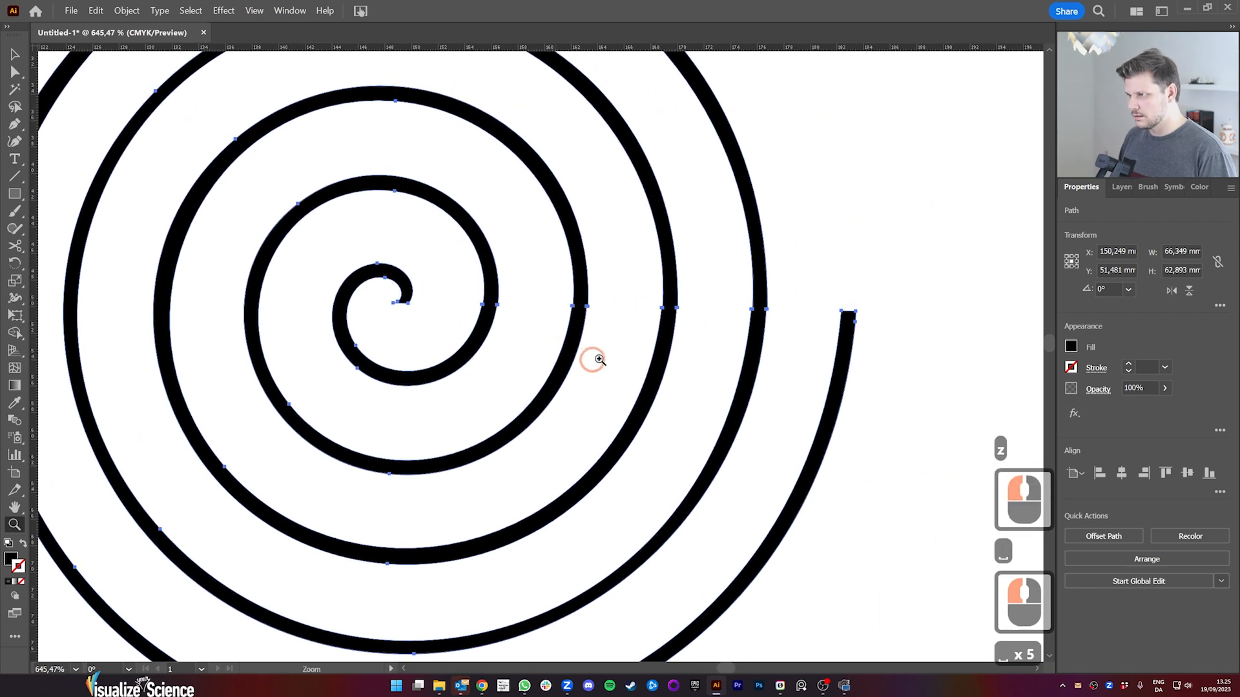
key("space")
left_click_drag(617, 320, 515, 385)
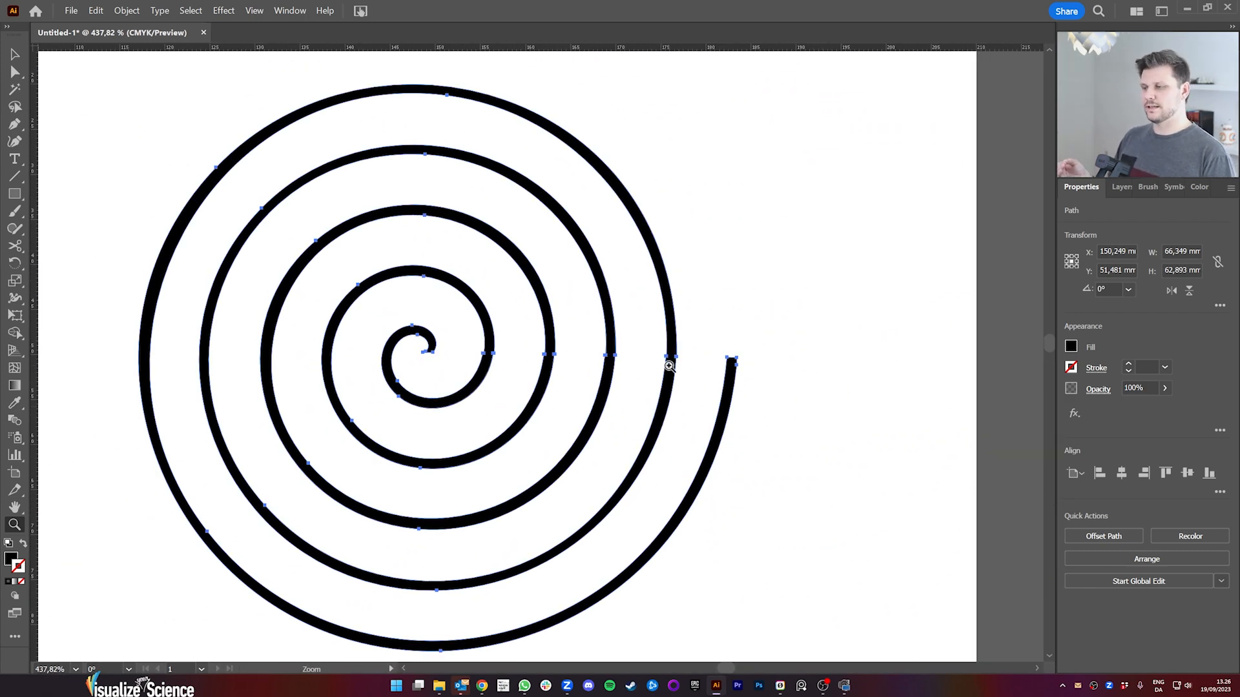
left_click_drag(545, 351, 739, 335)
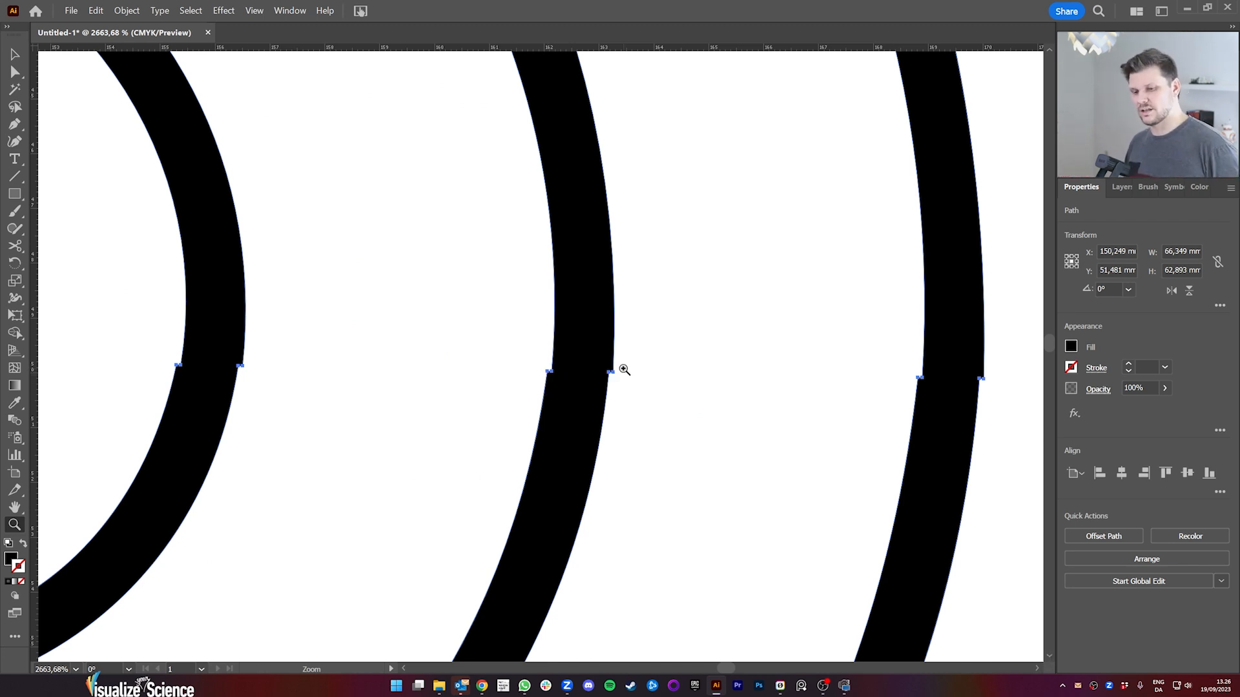
left_click_drag(711, 381, 515, 401)
key("space")
left_click_drag(620, 453, 569, 386)
key("space")
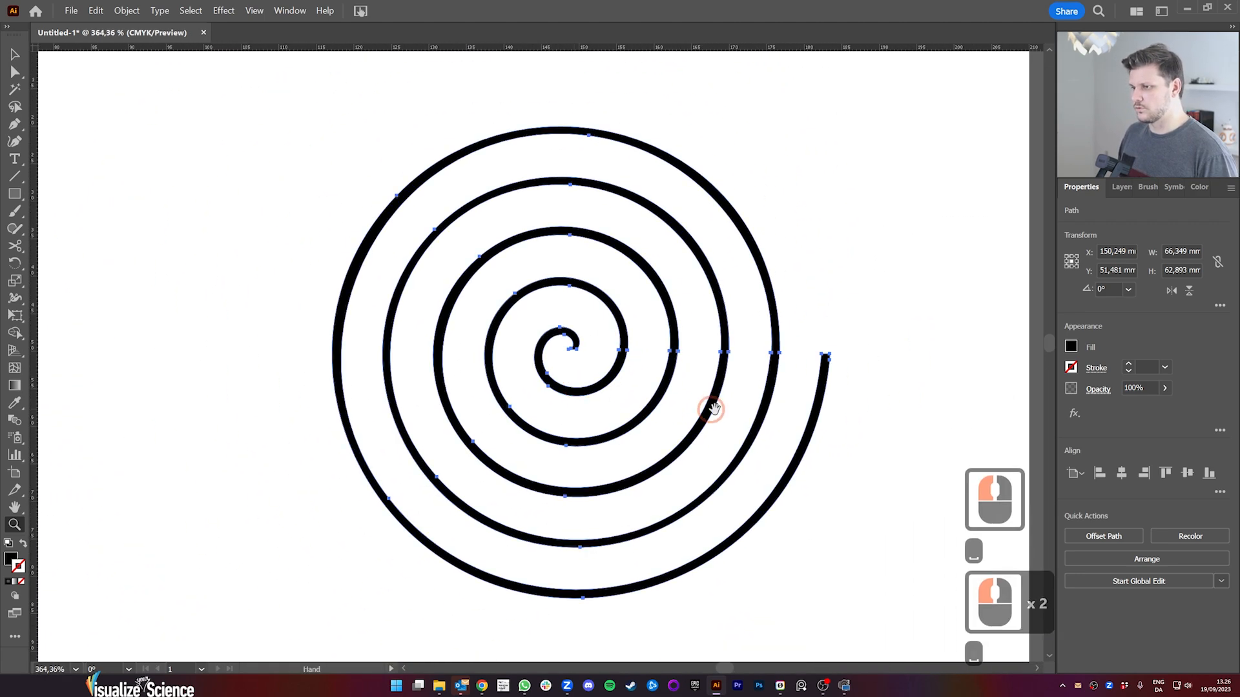
Step: Deselect the united spiral and compare it with the polar grid spiral and the copy outside the artboard
left_click_drag(709, 407, 642, 379)
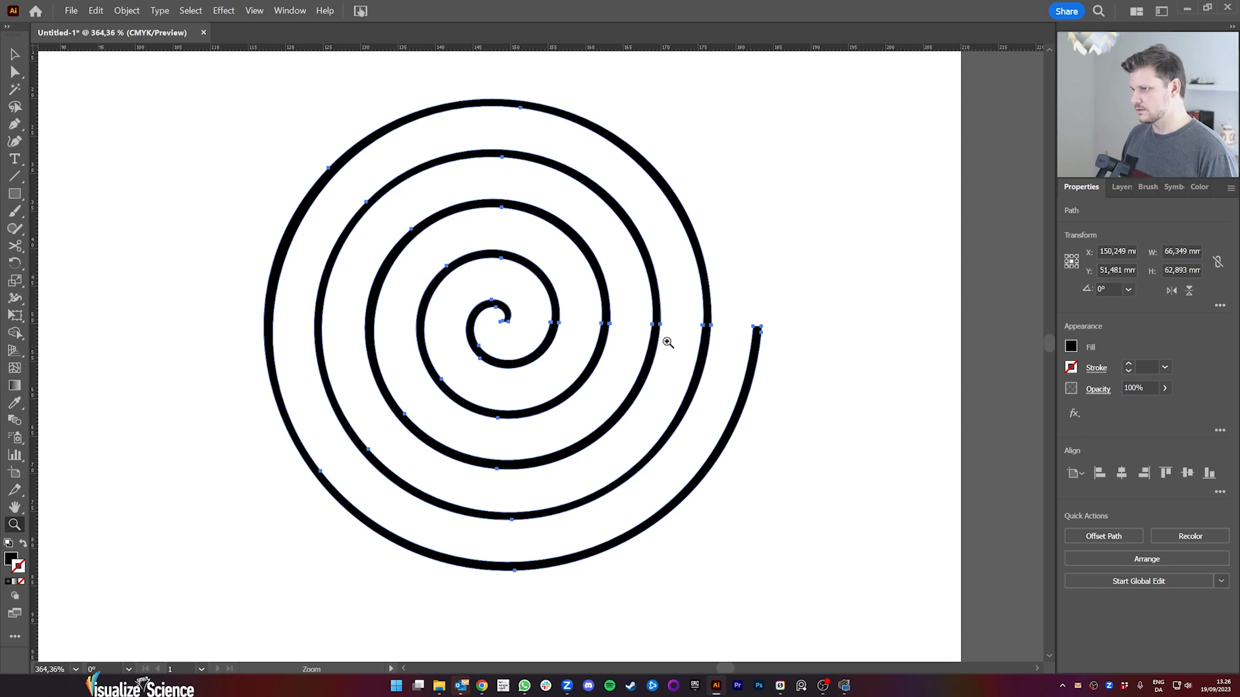
left_click_drag(668, 342, 626, 355)
key("space")
left_click_drag(581, 404, 520, 393)
left_click_drag(450, 365, 491, 366)
key("v")
left_click(725, 436)
key("z")
left_click(731, 361)
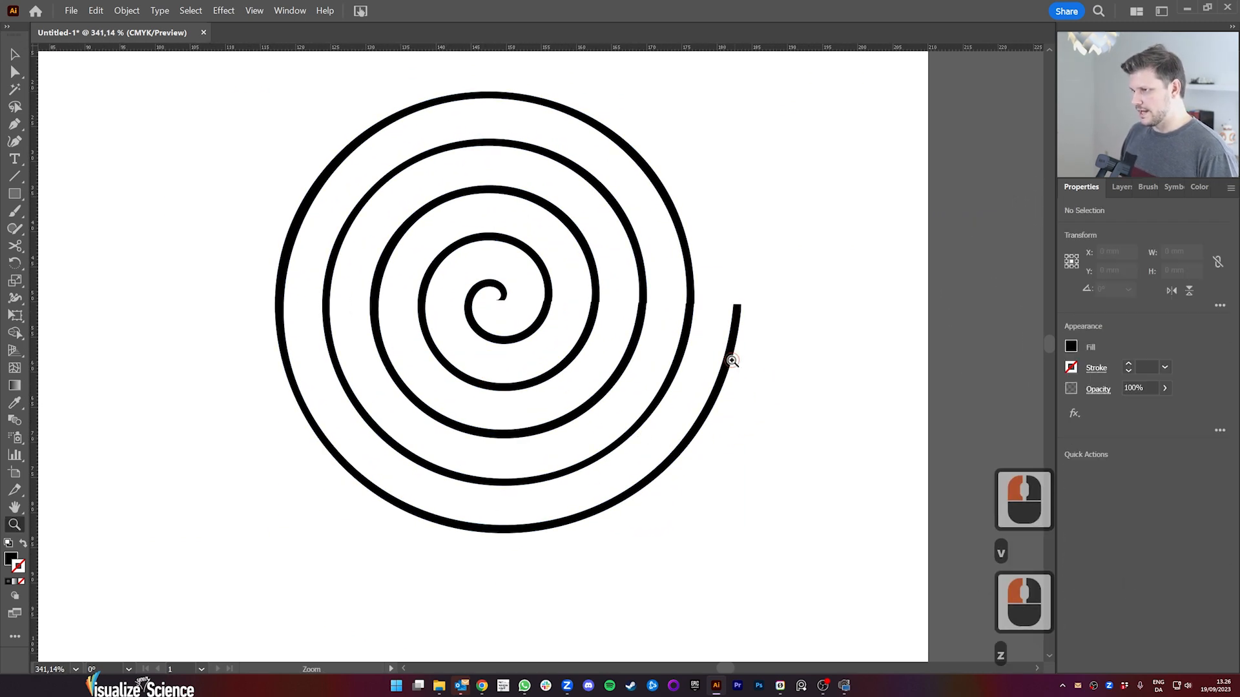
left_click_drag(732, 361, 597, 377)
key("space")
left_click_drag(536, 490, 584, 250)
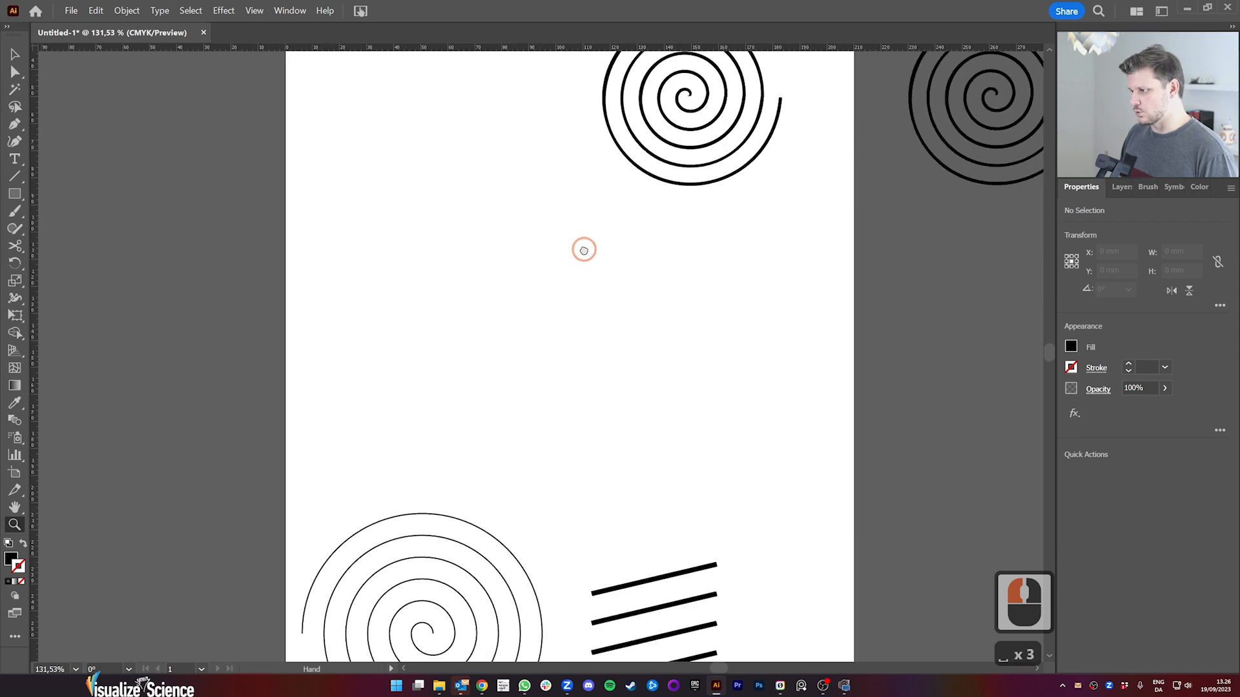
left_click(413, 510)
key("space")
left_click_drag(678, 259, 536, 485)
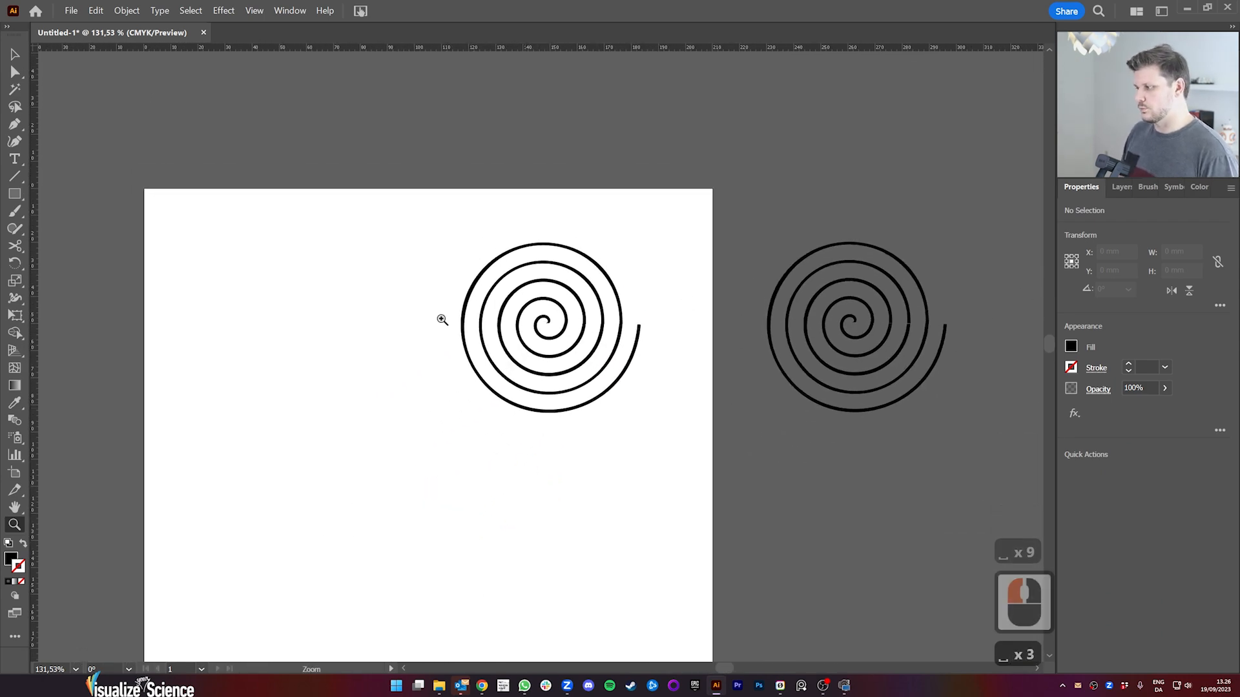
Step: Examine the inner turns of the united spiral closely for steps in the outline, and return to the artboard overview
left_click_drag(567, 349, 746, 340)
key("space")
left_click_drag(636, 301, 584, 409)
left_click_drag(498, 365, 435, 394)
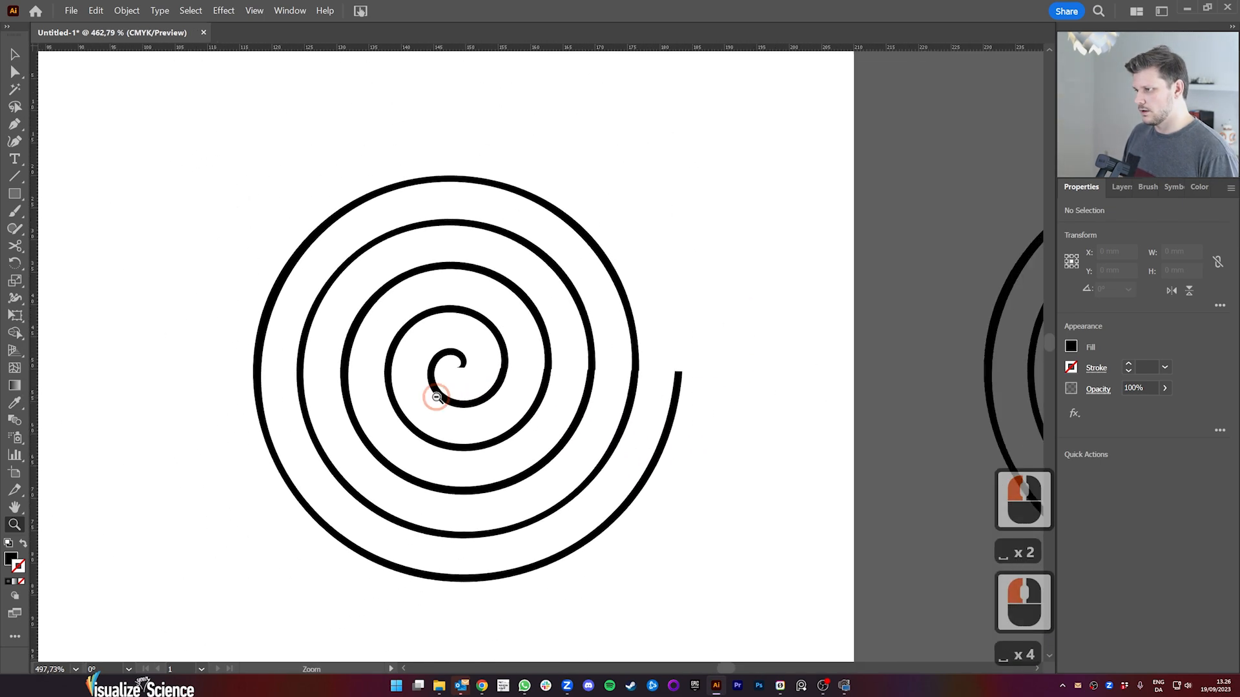
left_click(554, 374, "alt")
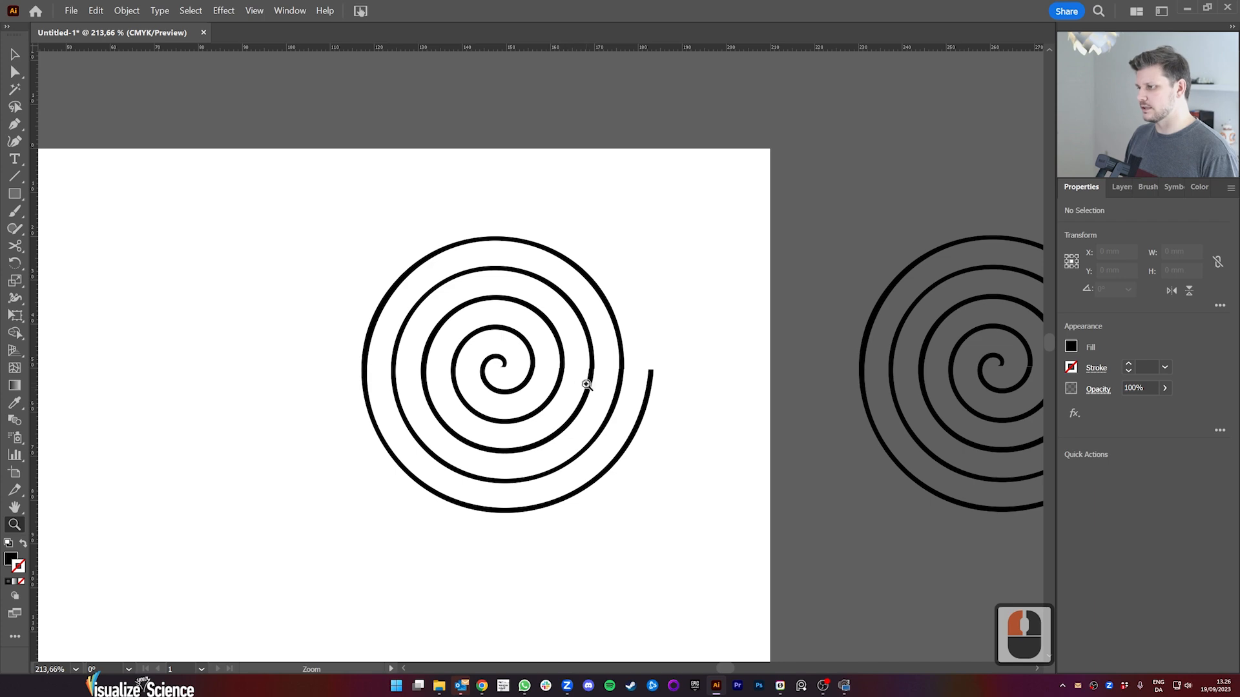
left_click_drag(551, 365, 839, 322)
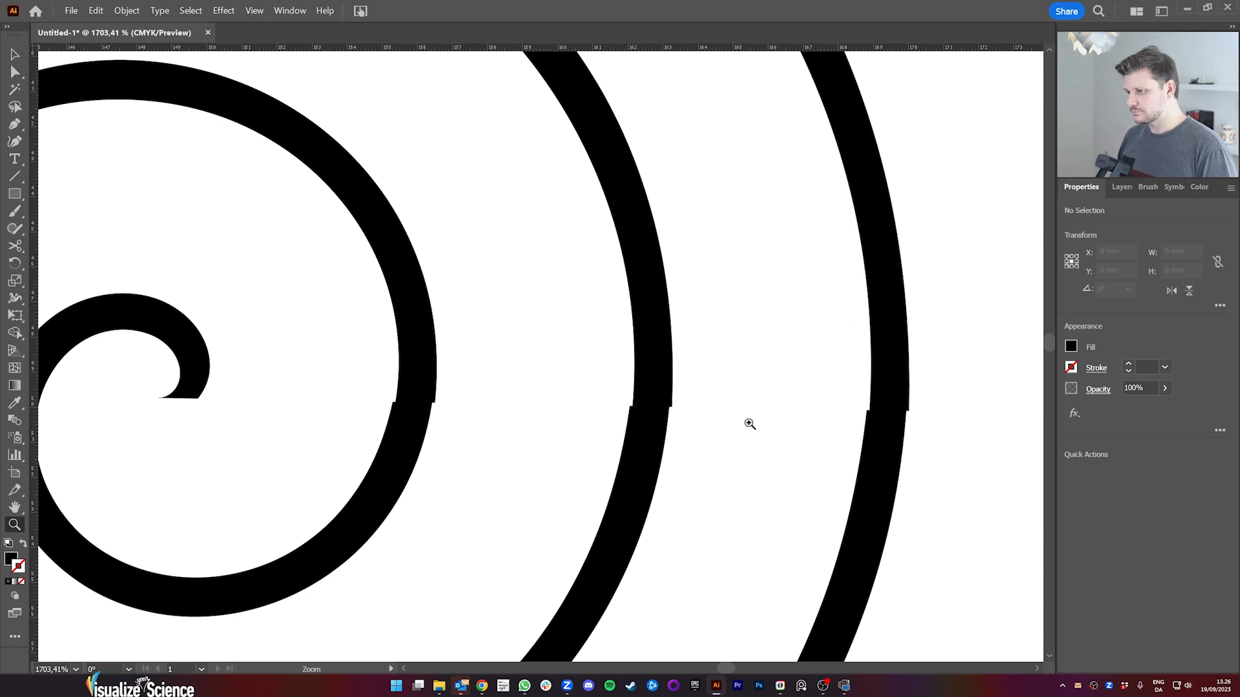
left_click_drag(747, 423, 405, 478)
key("space")
left_click_drag(650, 493, 595, 341)
key("space")
key("v")
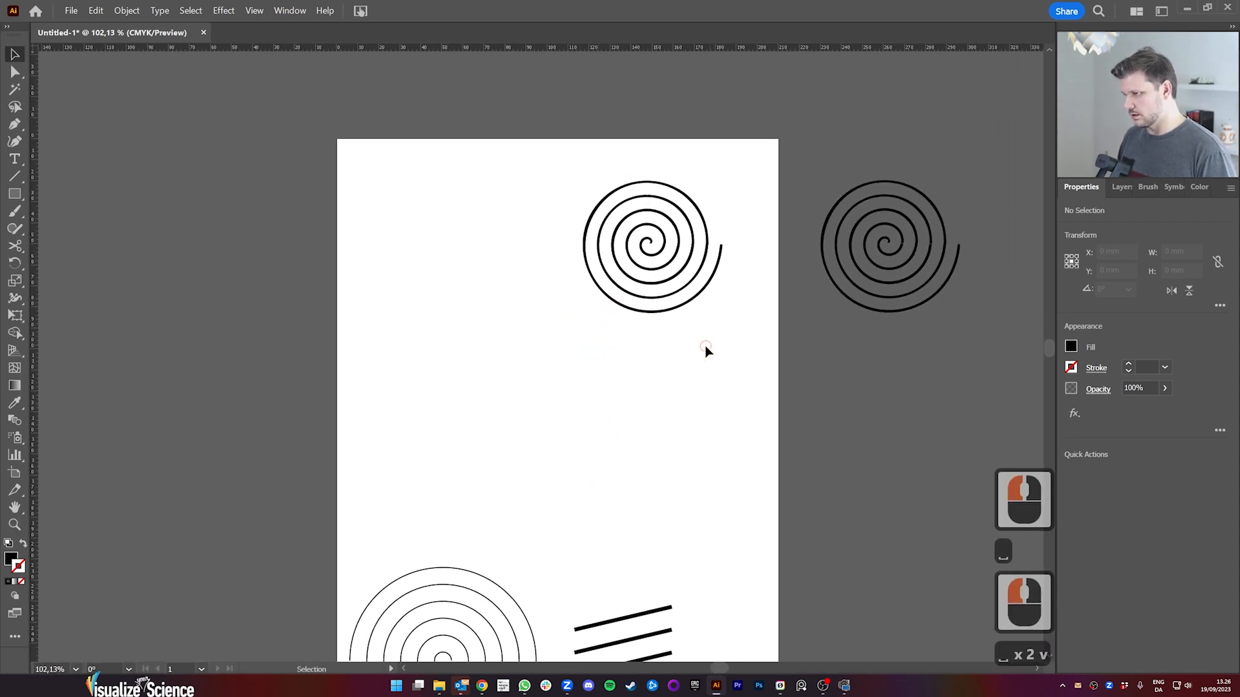
left_click(705, 346)
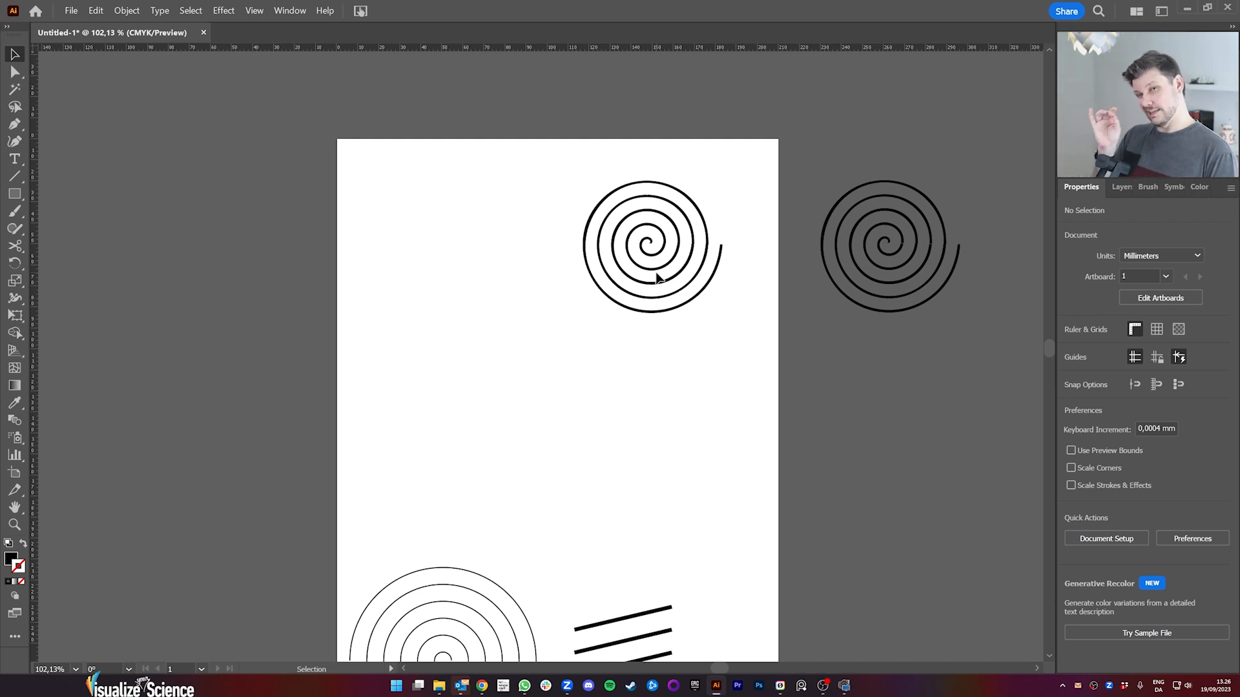
Step: Average the two stepped anchor points on the inner edge of the united spiral's outermost seam along both axes
key("z")
left_click(672, 244)
left_click(631, 277)
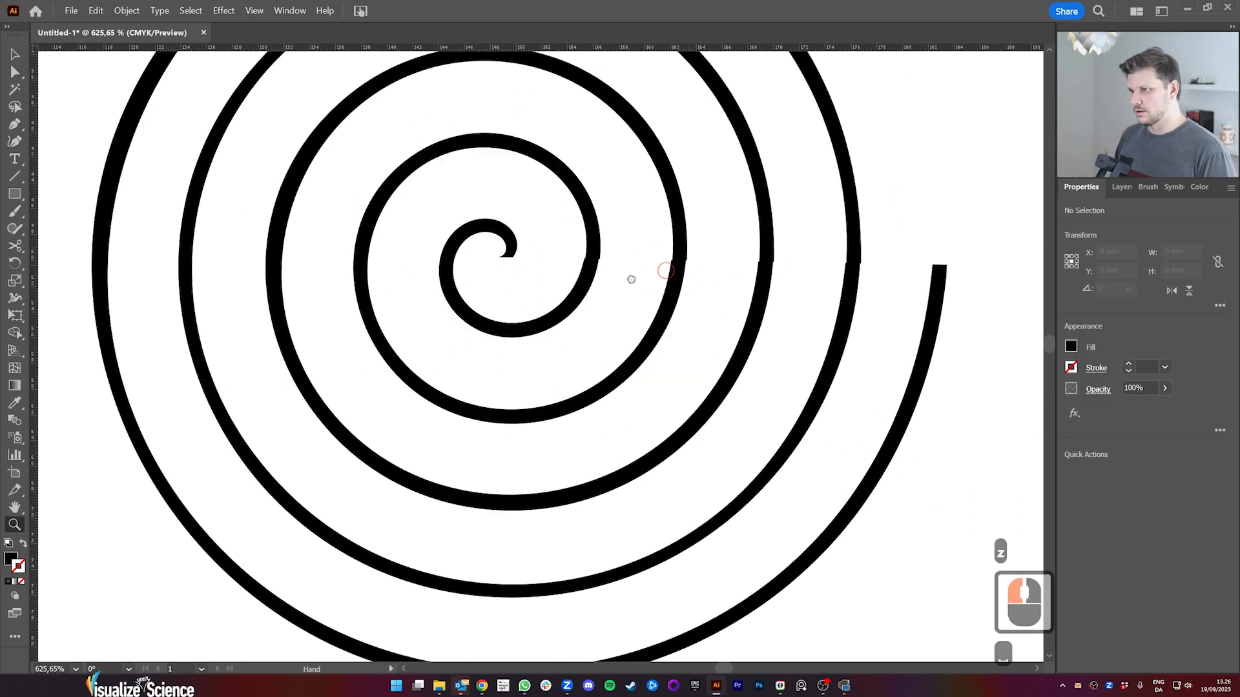
left_click(571, 295)
left_click_drag(571, 295, 659, 300)
key("space")
left_click_drag(755, 321, 685, 291)
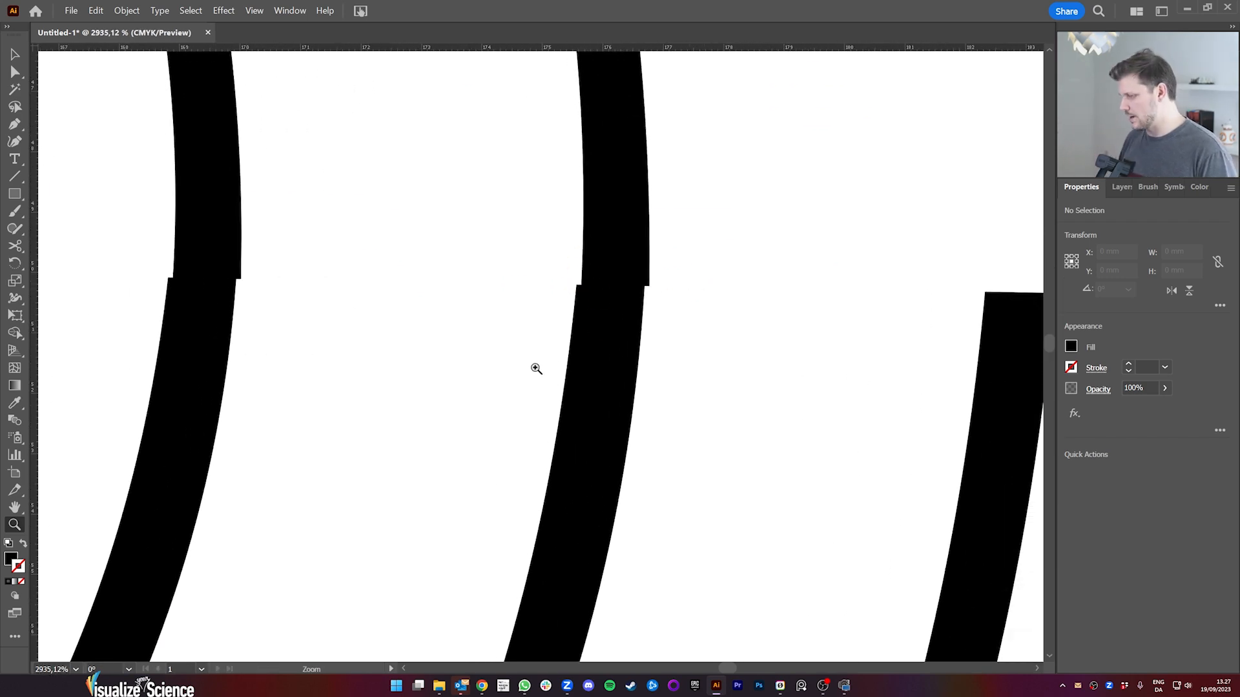
key("a")
left_click(612, 307)
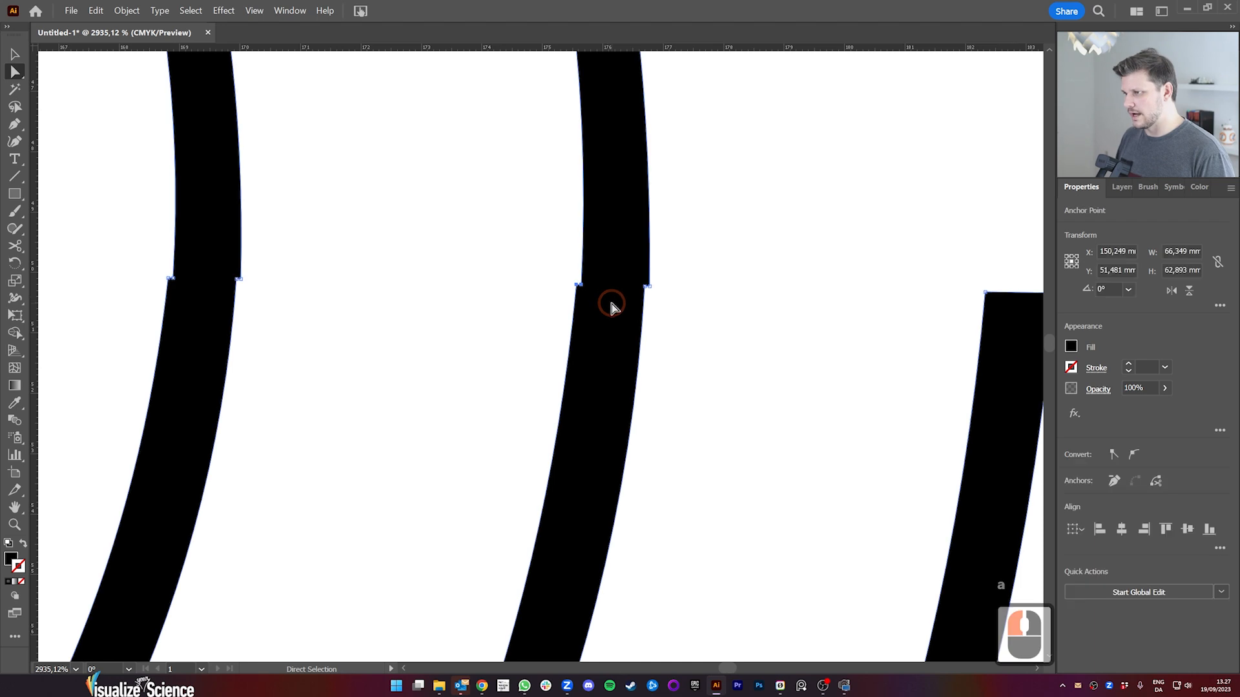
left_click(126, 11)
mouse_move(176, 258)
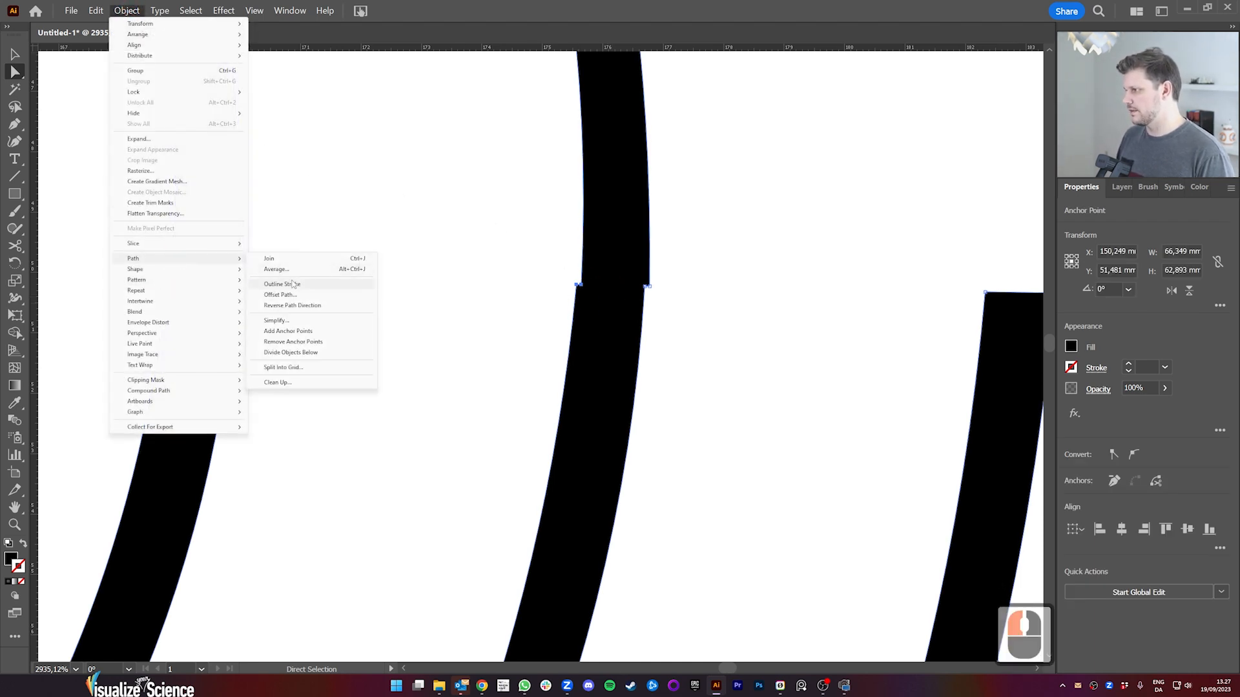
left_click(326, 269)
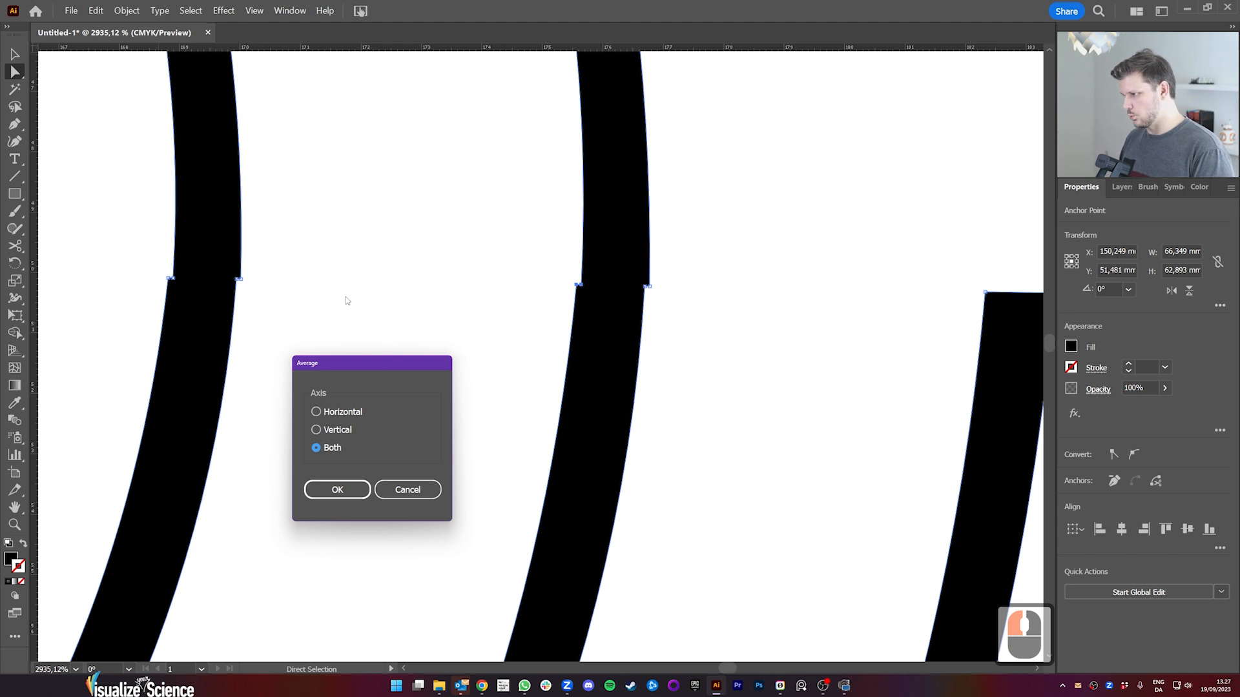
key("Return")
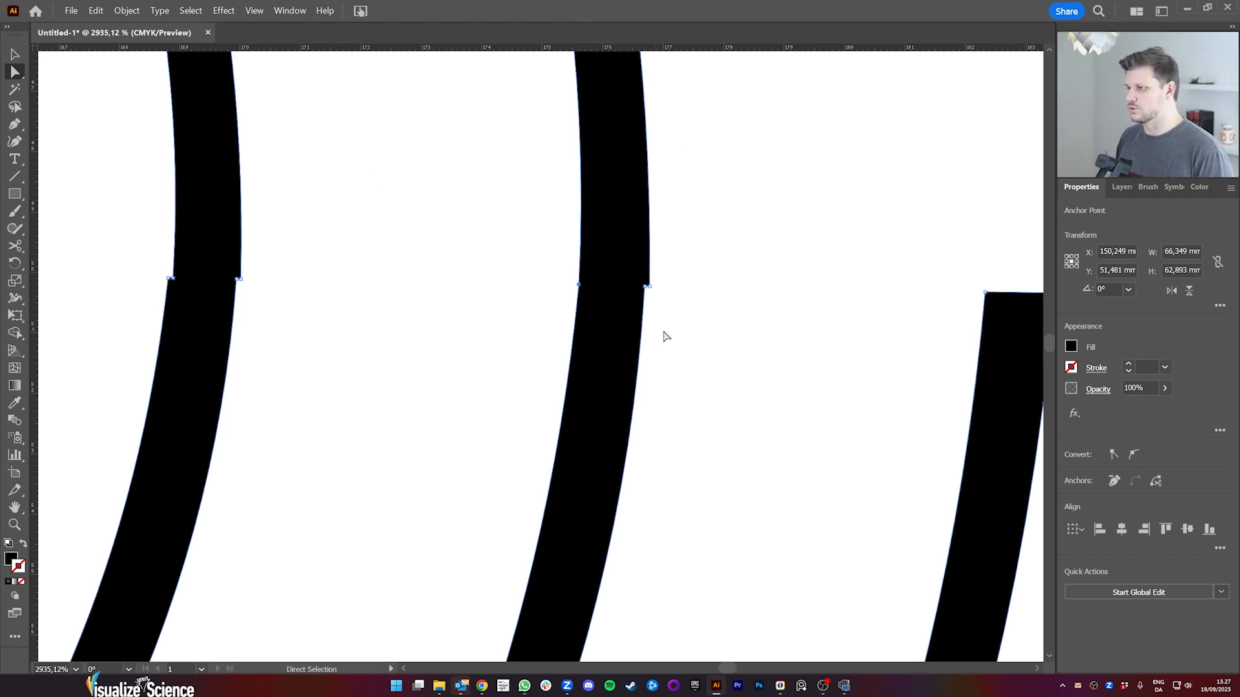
Step: Average the two anchor points on the outer edge of the outermost seam along both axes
left_click_drag(665, 305, 636, 270)
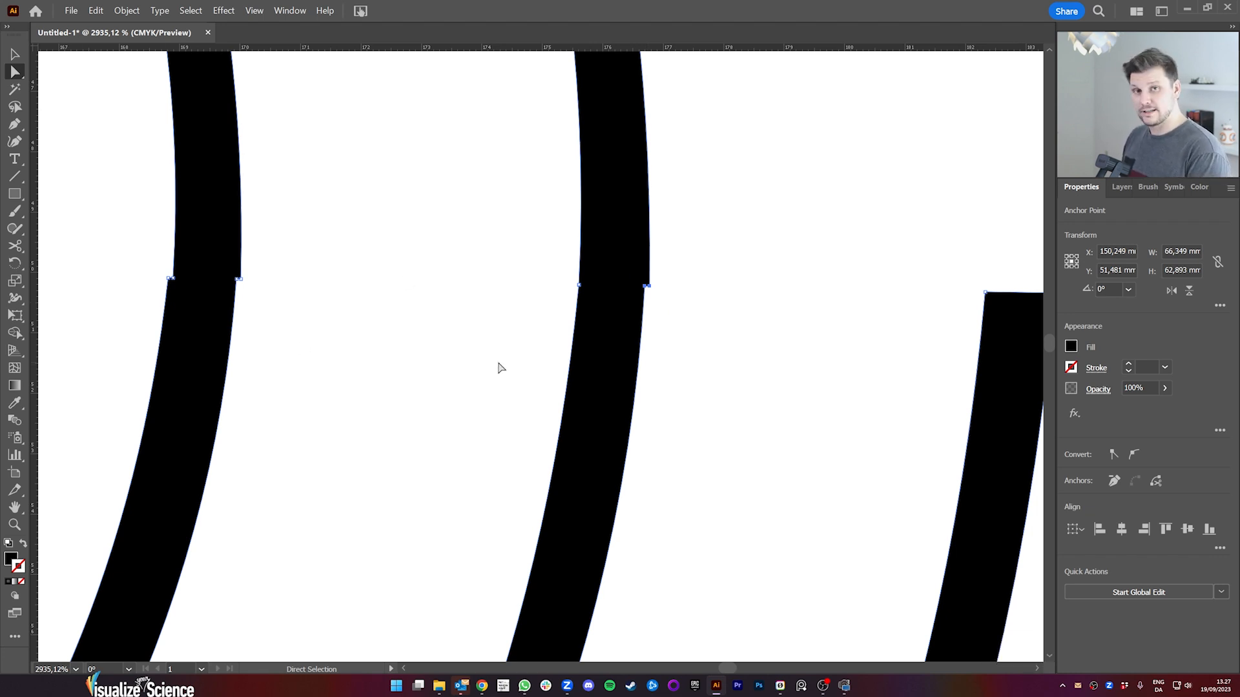
key("ctrl+alt+j")
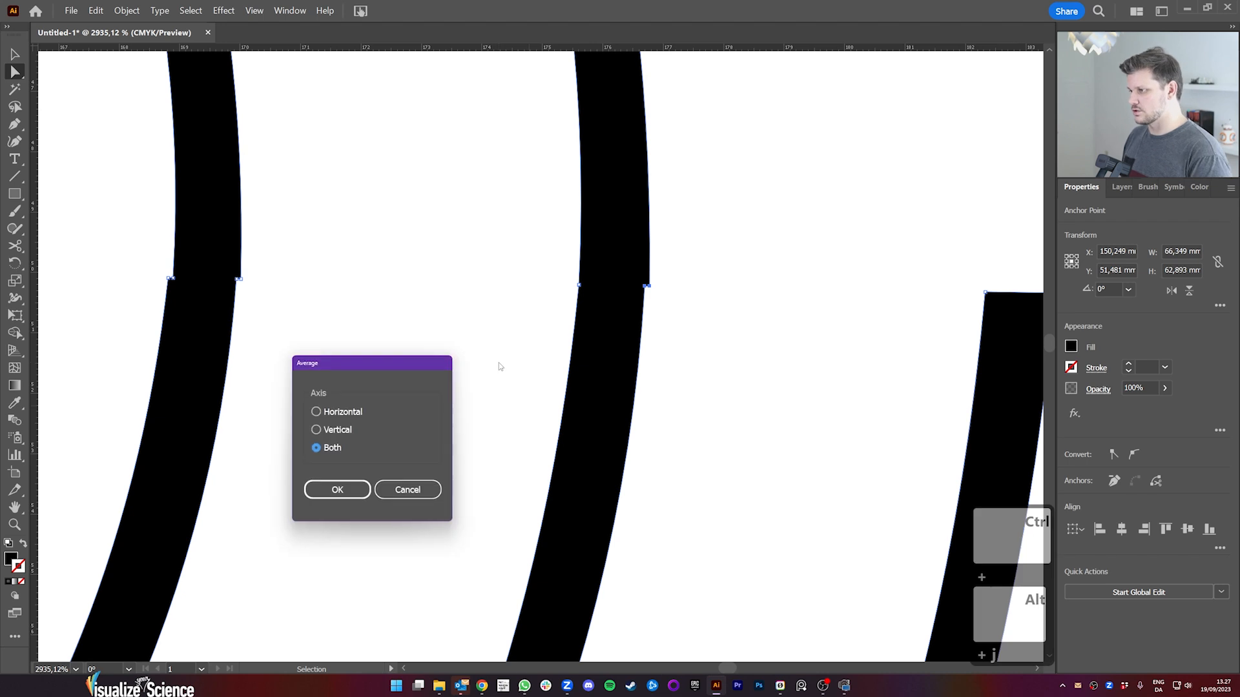
key("Return")
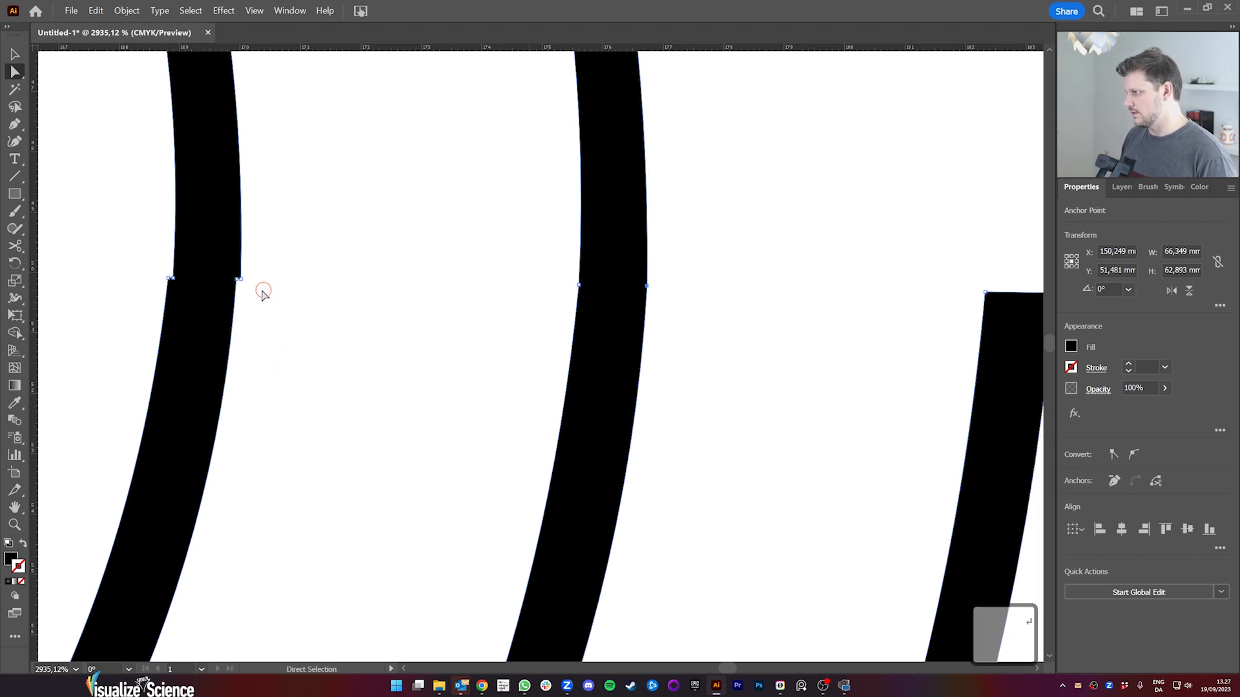
Step: Average the anchor point pairs on both edges of the second seam from the outside along both axes
left_click(220, 274)
key("ctrl+alt+j")
key("Return")
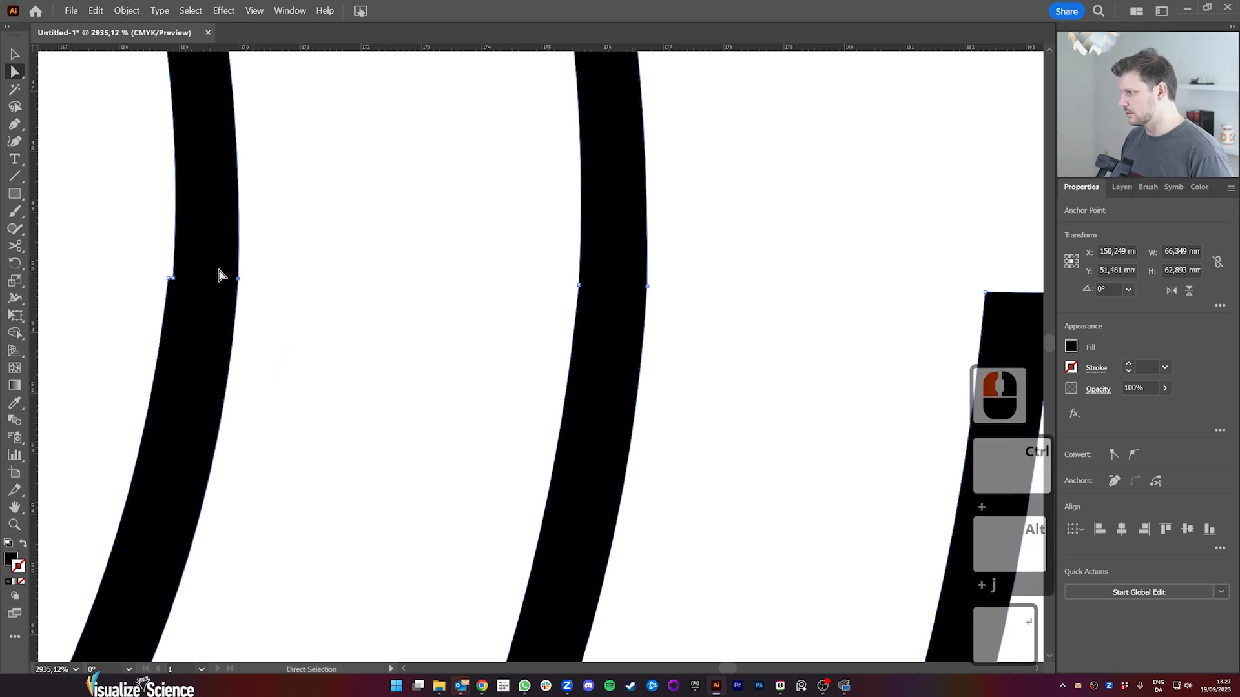
left_click_drag(158, 273, 631, 306)
key("ctrl+alt+j")
key("Return")
Step: Average the anchor point pairs on both edges of the third seam from the outside along both axes
key("space")
left_click_drag(284, 323, 432, 297)
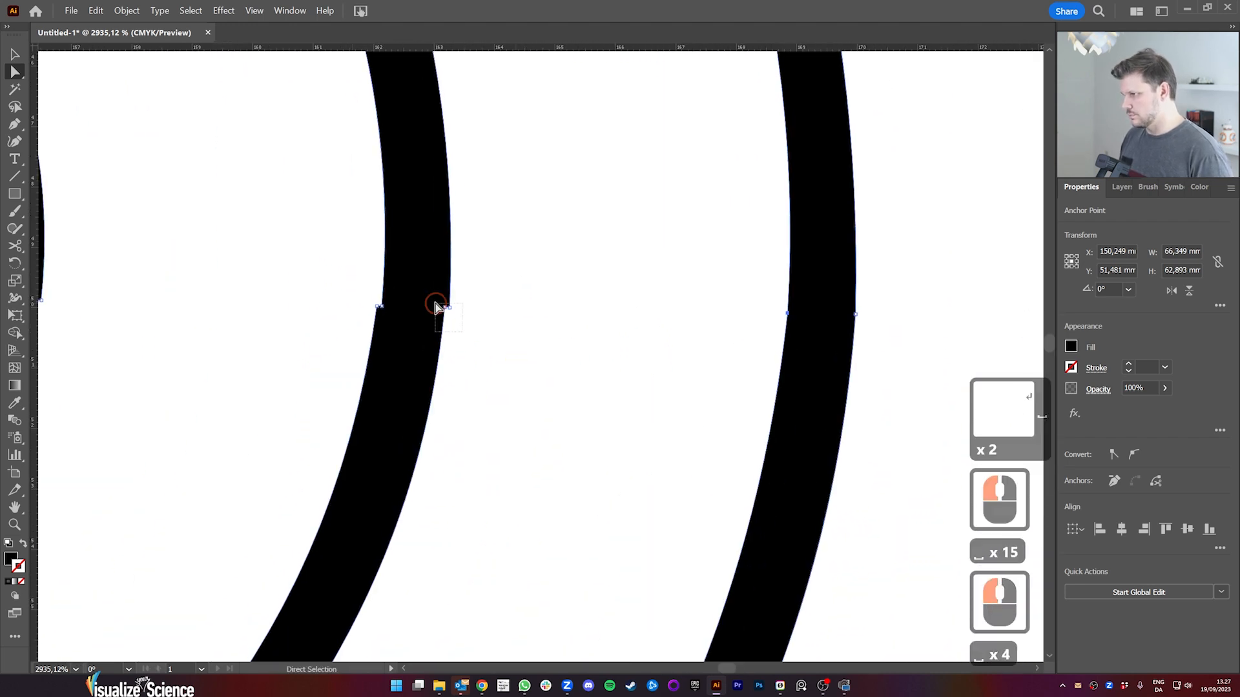
key("ctrl+alt+j")
key("Return")
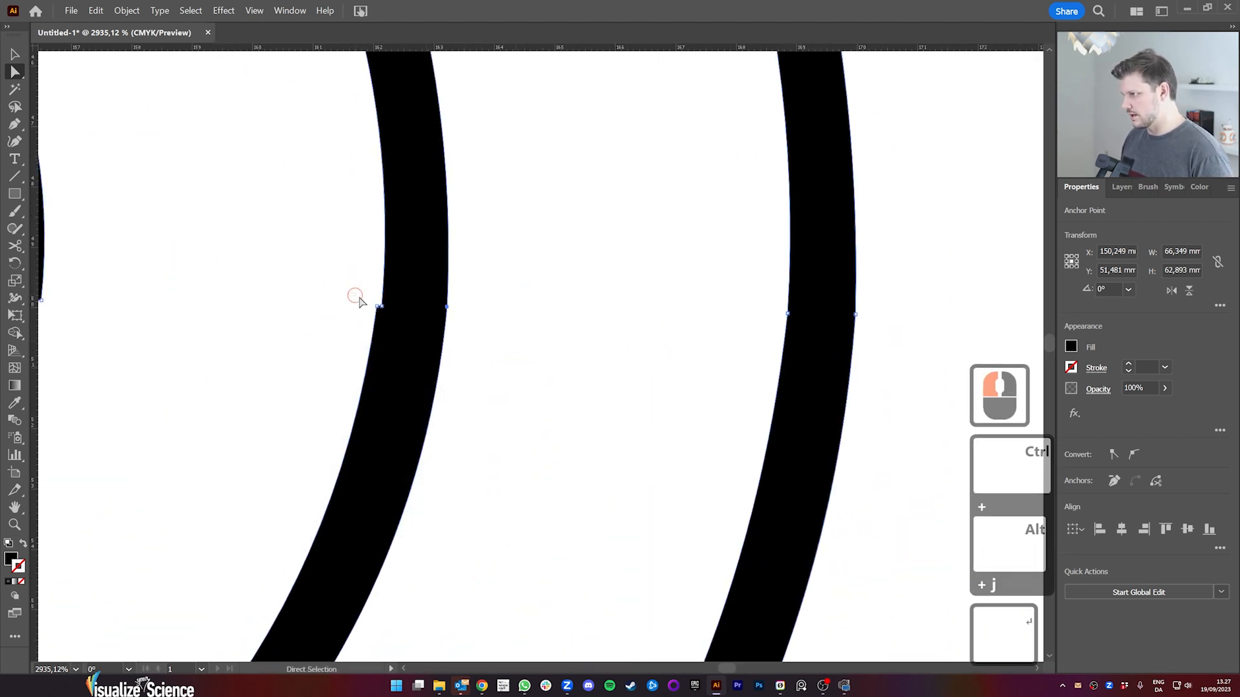
left_click(401, 319)
key("ctrl+alt+j")
key("Return")
Step: Average the anchor point pairs on both edges of the innermost seam along both axes
key("space")
left_click_drag(216, 305, 636, 326)
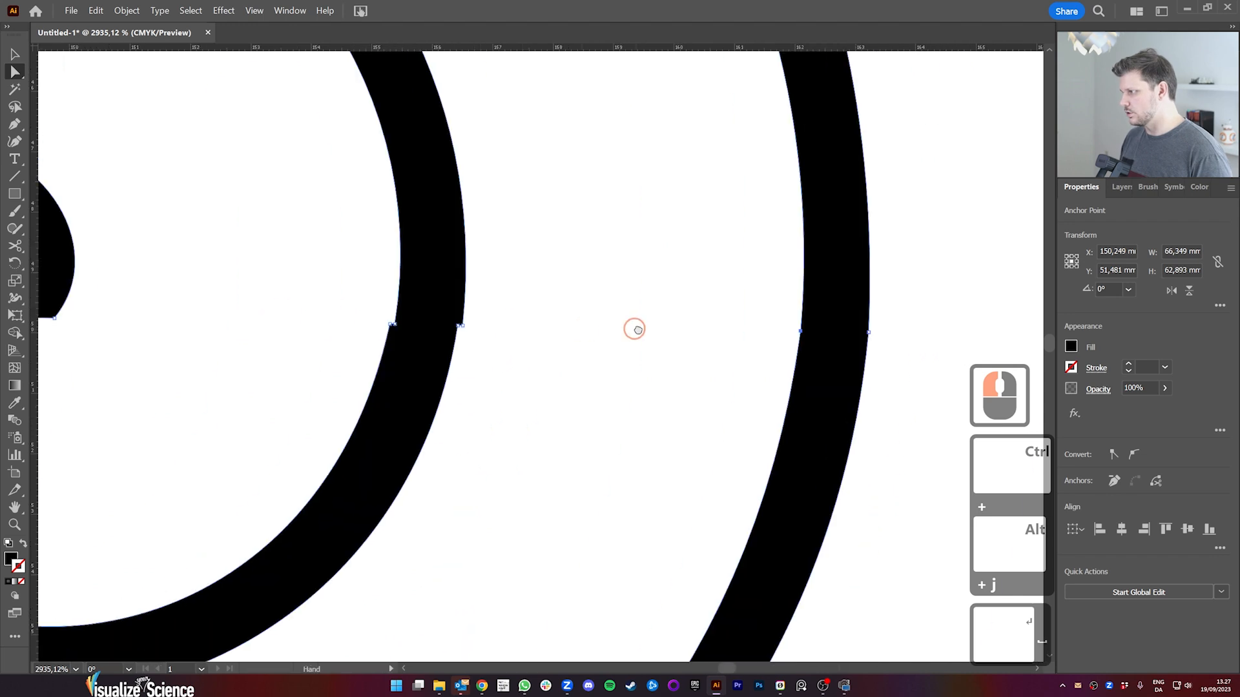
left_click(449, 321)
key("ctrl+alt+j")
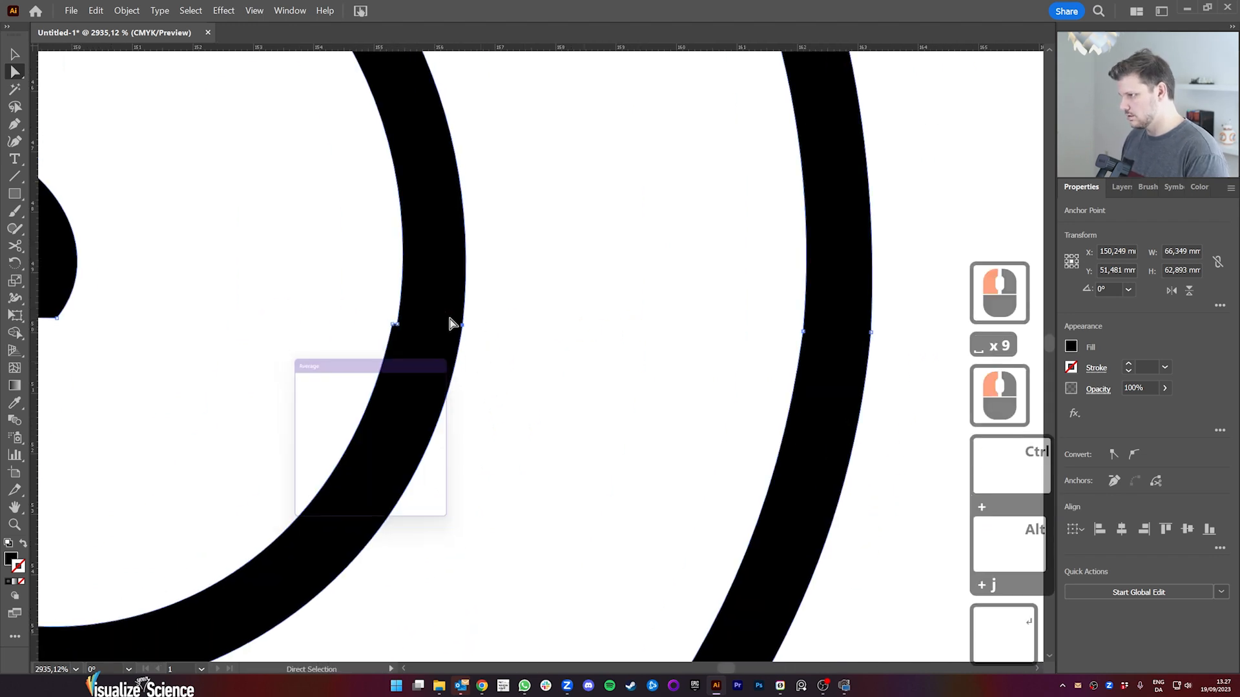
key("Return")
left_click(415, 343)
key("ctrl+alt+j")
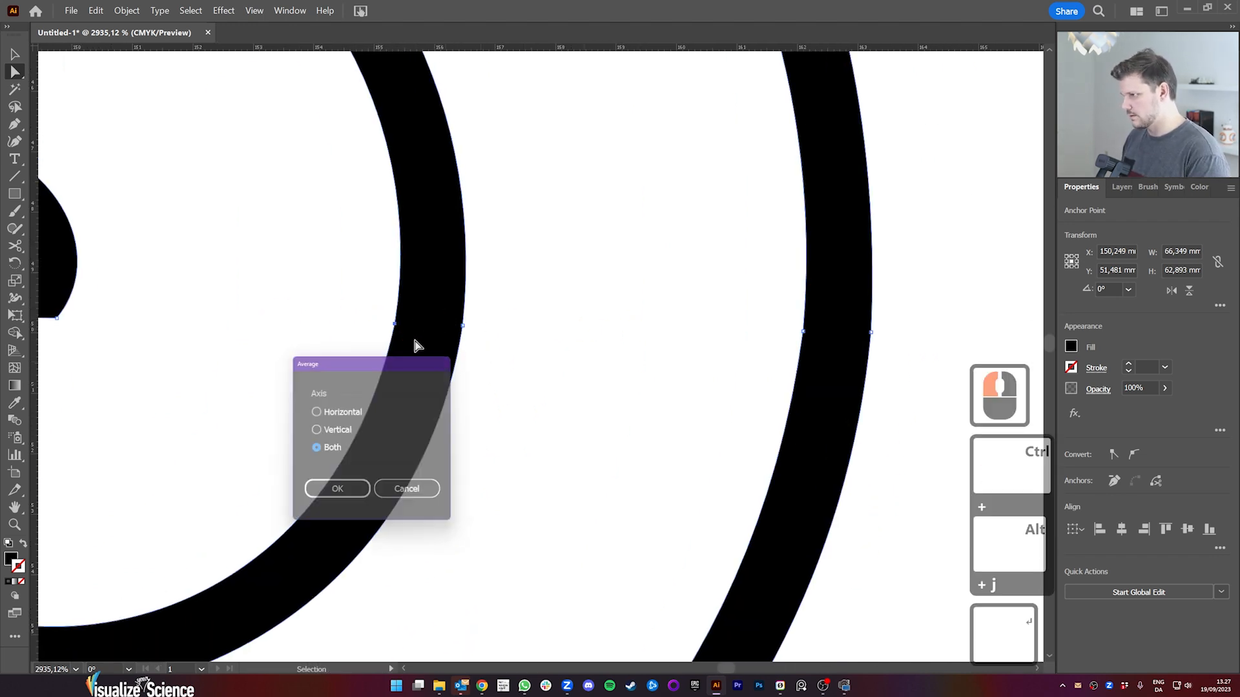
key("Return")
Step: View the whole spiral and deselect it to check the smoothed seams
key("space")
left_click_drag(259, 340, 147, 376)
key("z")
left_click_drag(669, 415, 449, 311)
key("space")
left_click_drag(555, 330, 465, 334)
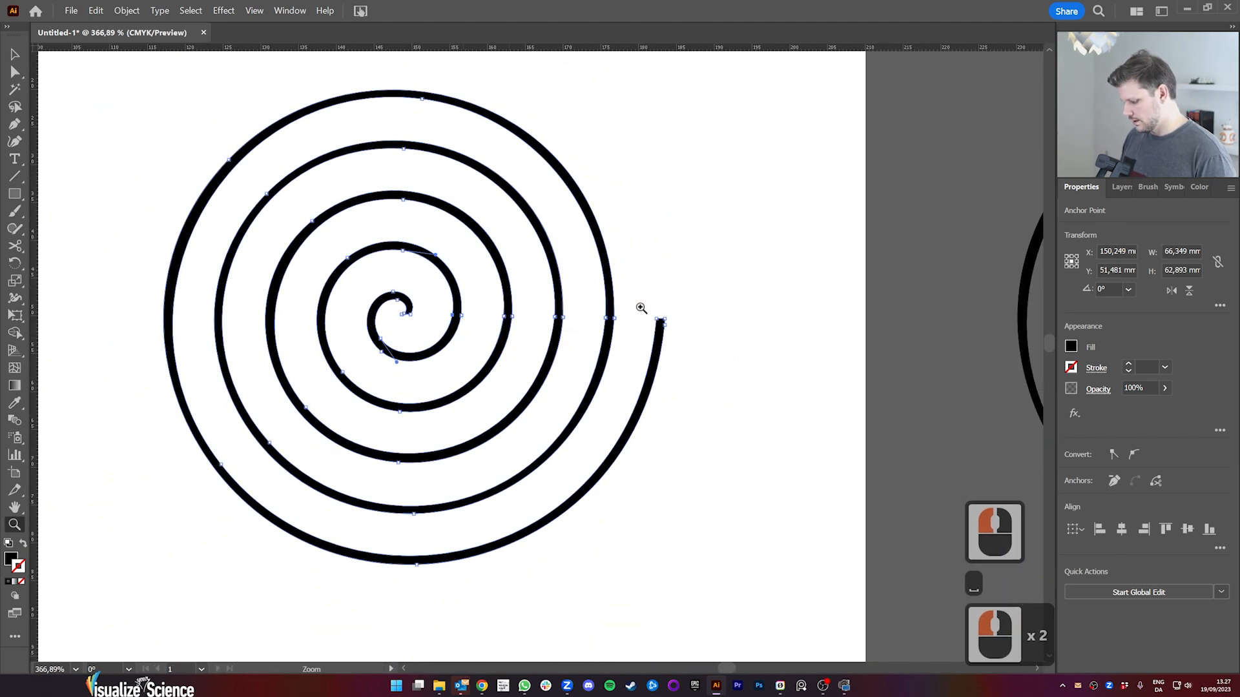
key("v")
left_click(663, 241)
left_click(589, 438)
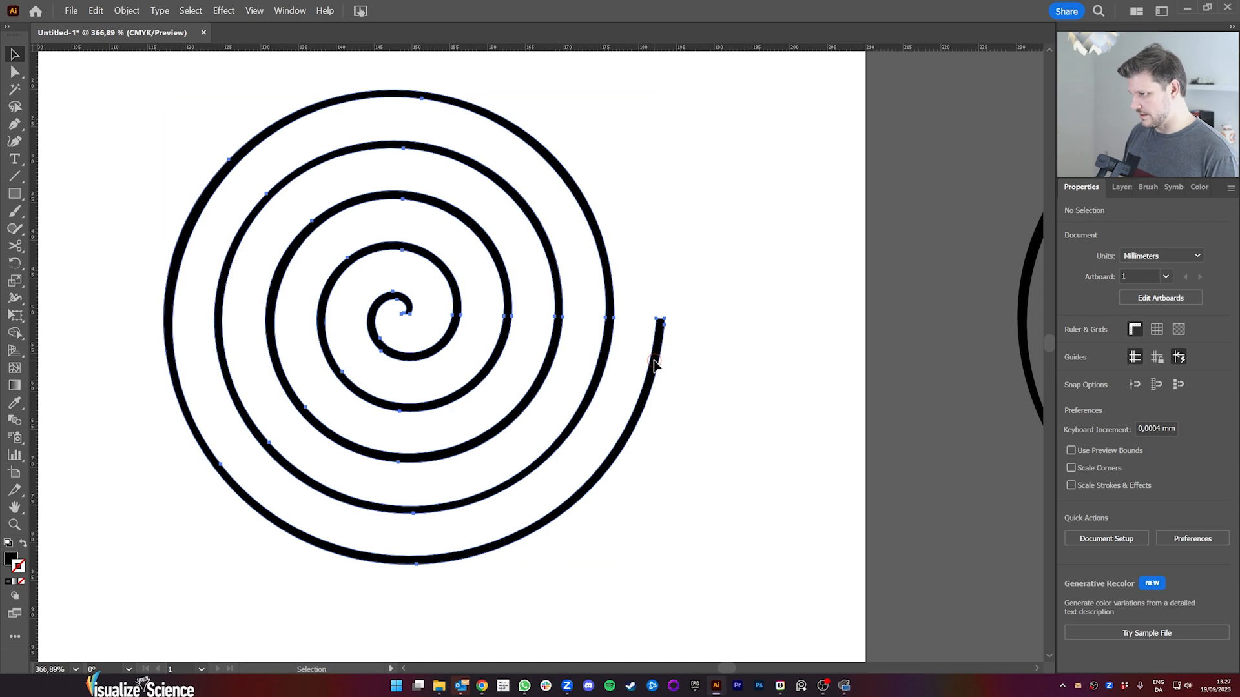
Step: Cut the short edge closing the spiral's outer end with Scissors, delete that edge, and swap the spiral's fill and stroke
left_click(657, 334)
key("z")
left_click_drag(653, 303, 962, 394)
left_click_drag(740, 511, 641, 263)
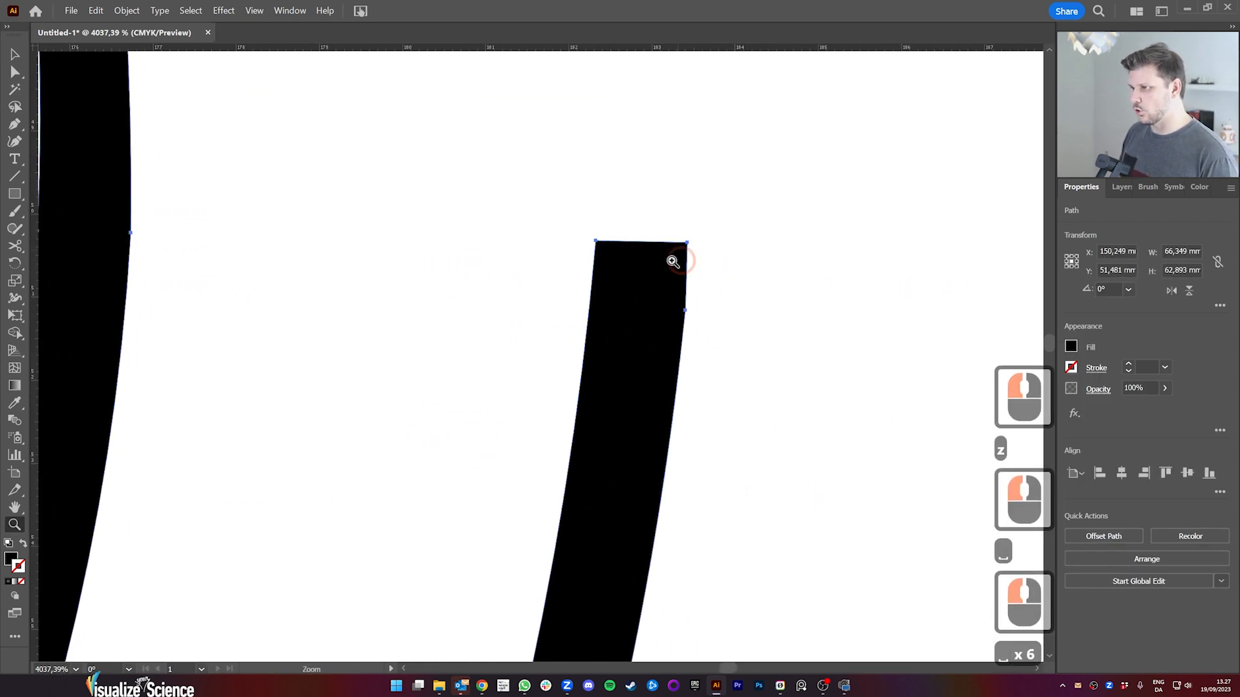
key("c")
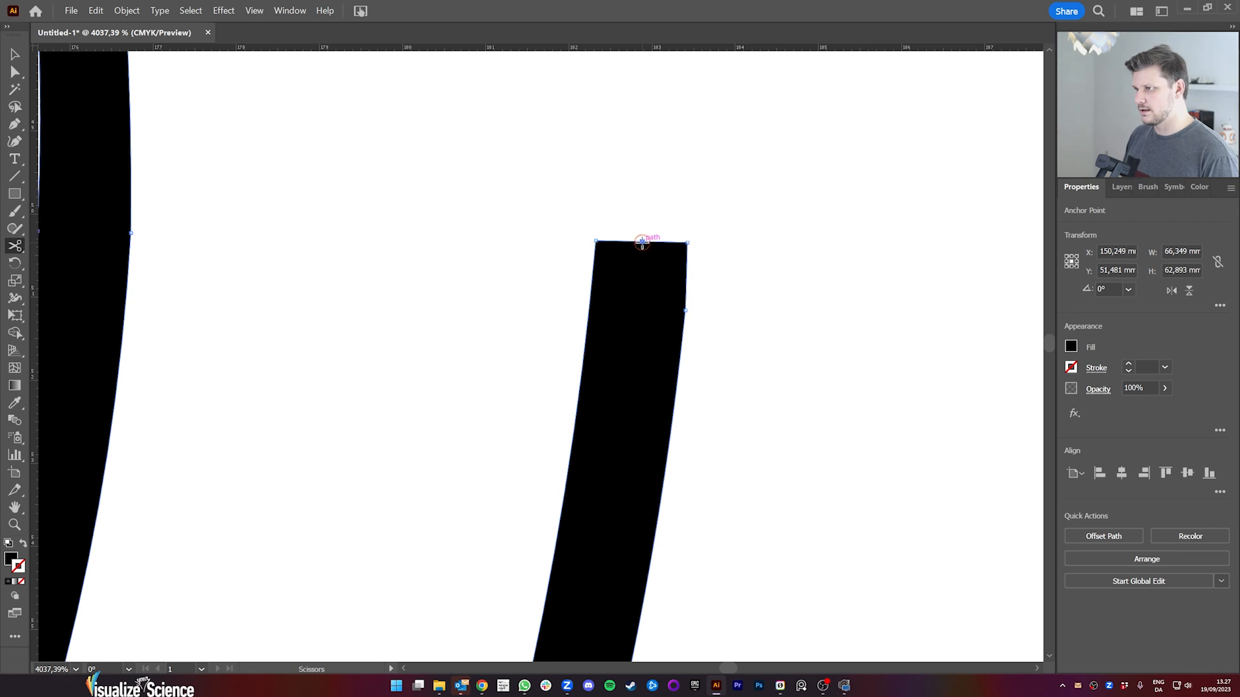
left_click(642, 241)
key("a")
left_click(656, 257)
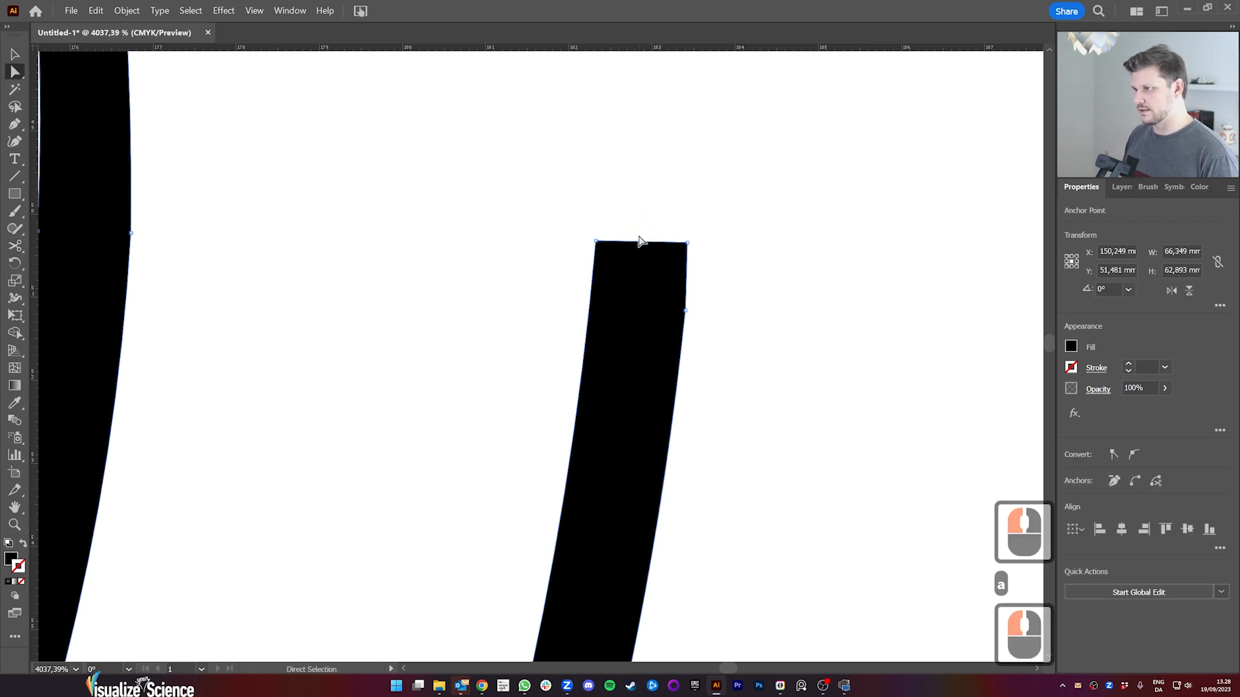
key("Delete")
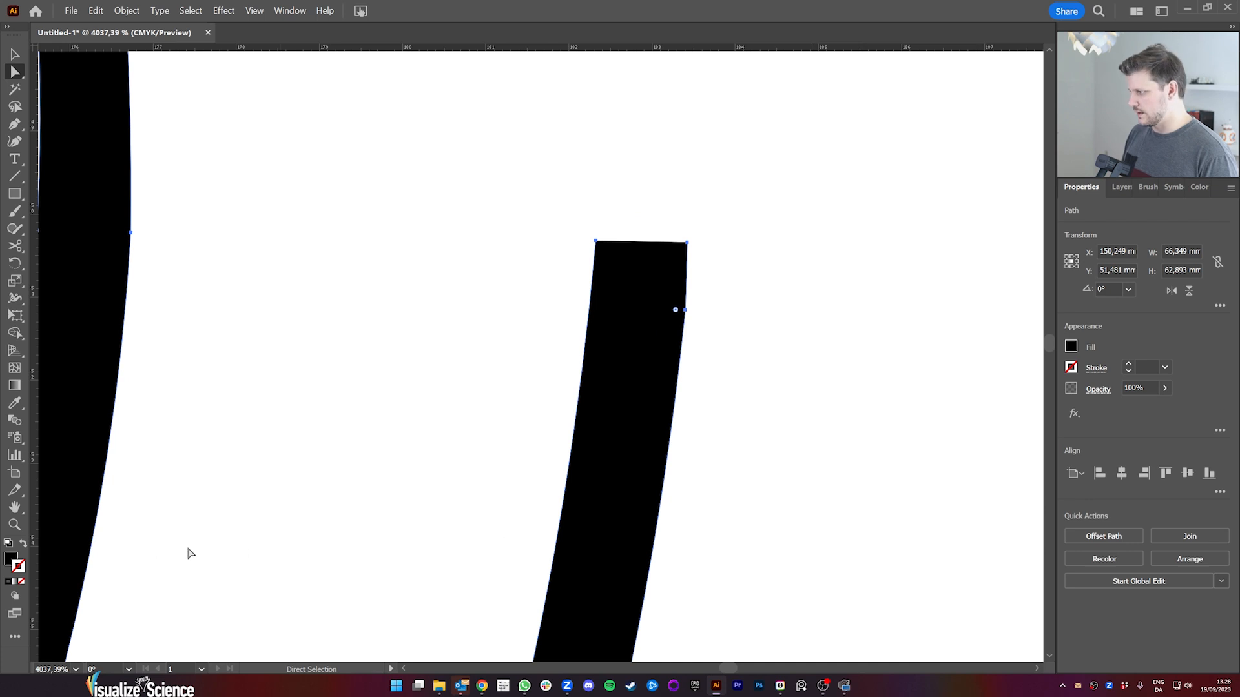
left_click(24, 544)
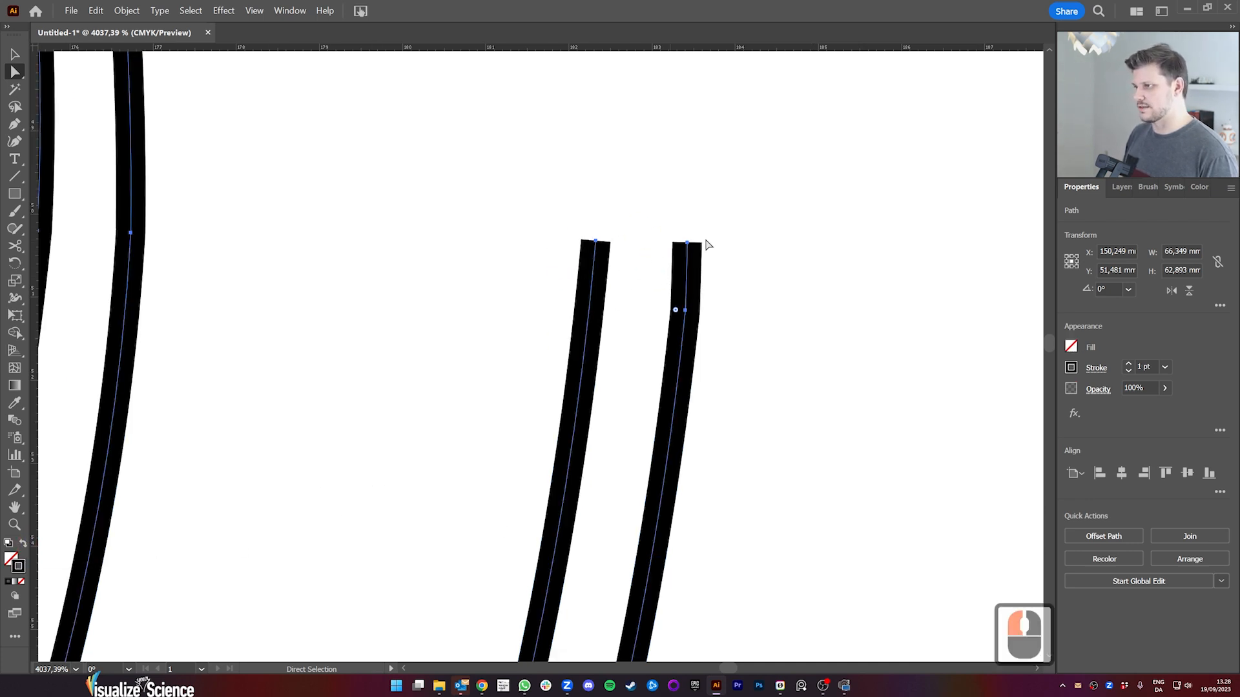
Step: Cut the short edge closing the spiral's inner end at the centre with Scissors and delete that edge
key("z")
left_click_drag(630, 291, 408, 339)
key("space")
left_click_drag(354, 387, 775, 349)
left_click_drag(438, 221, 529, 388)
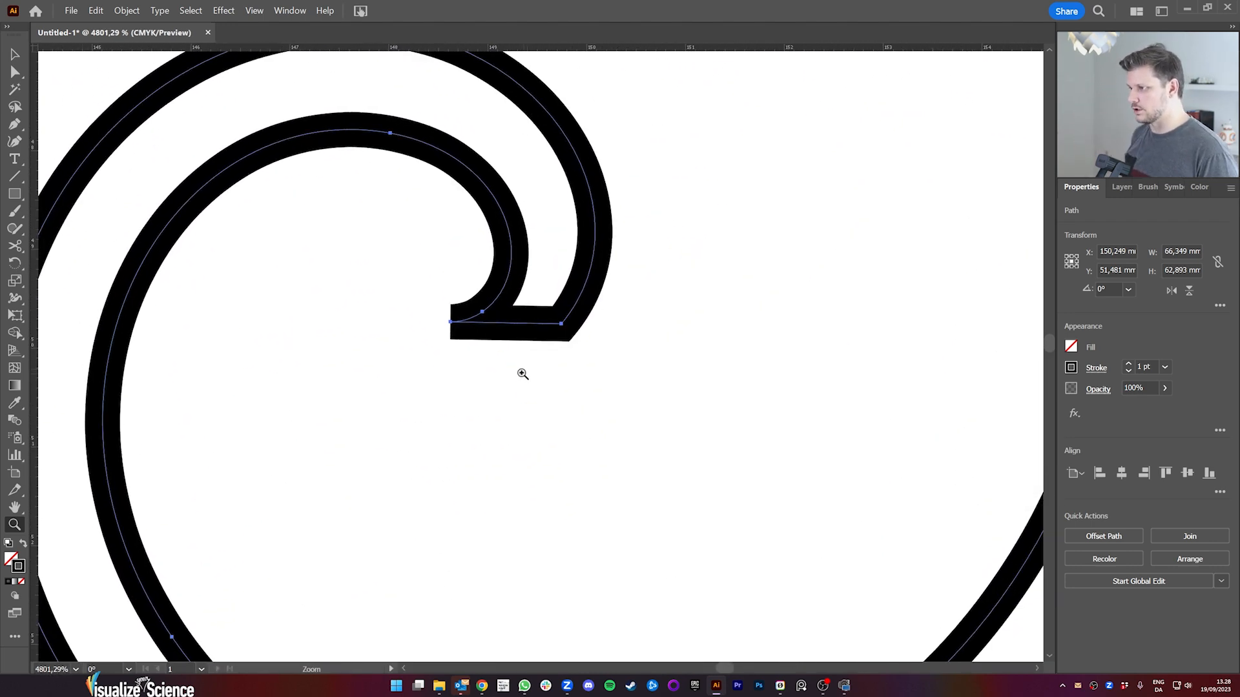
key("c")
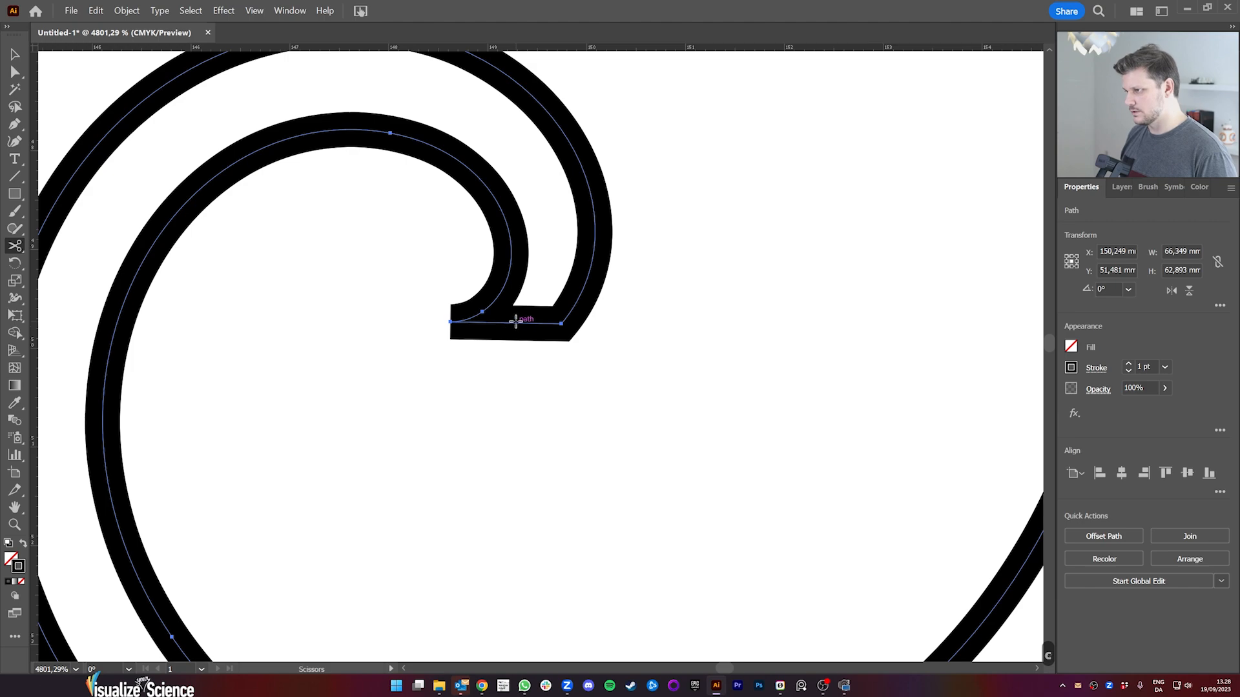
left_click(515, 321)
key("a")
left_click(517, 323)
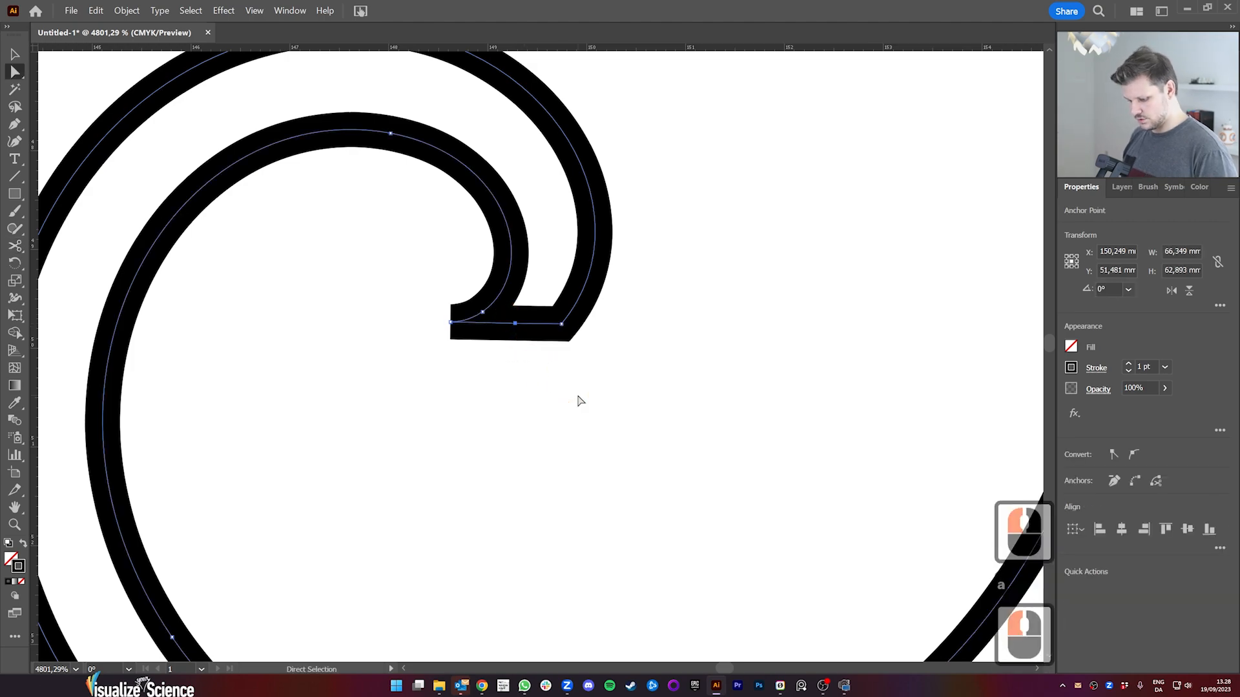
key("Delete")
Step: Deselect the two spiral outline paths and return to the artboard overview to look over the result
key("z")
left_click(459, 448, "alt")
left_click(692, 471, "alt")
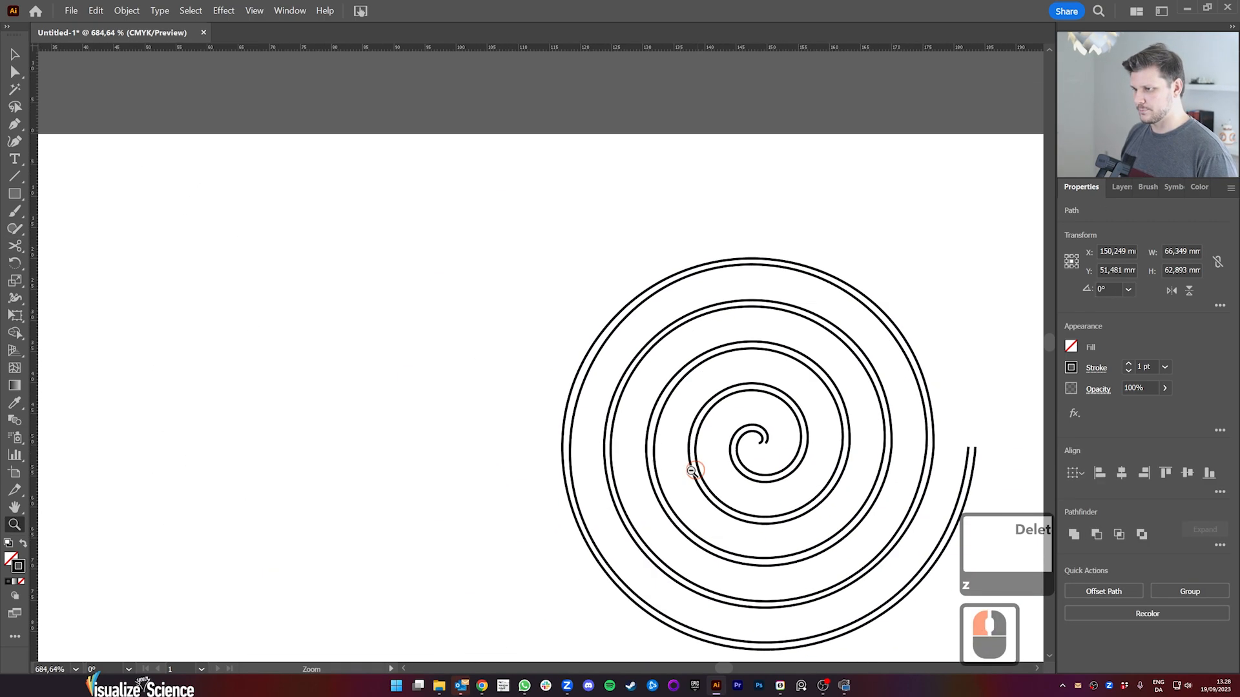
key("space")
left_click_drag(789, 494, 560, 316)
left_click(645, 343, "alt")
key("space")
left_click_drag(604, 350, 581, 377)
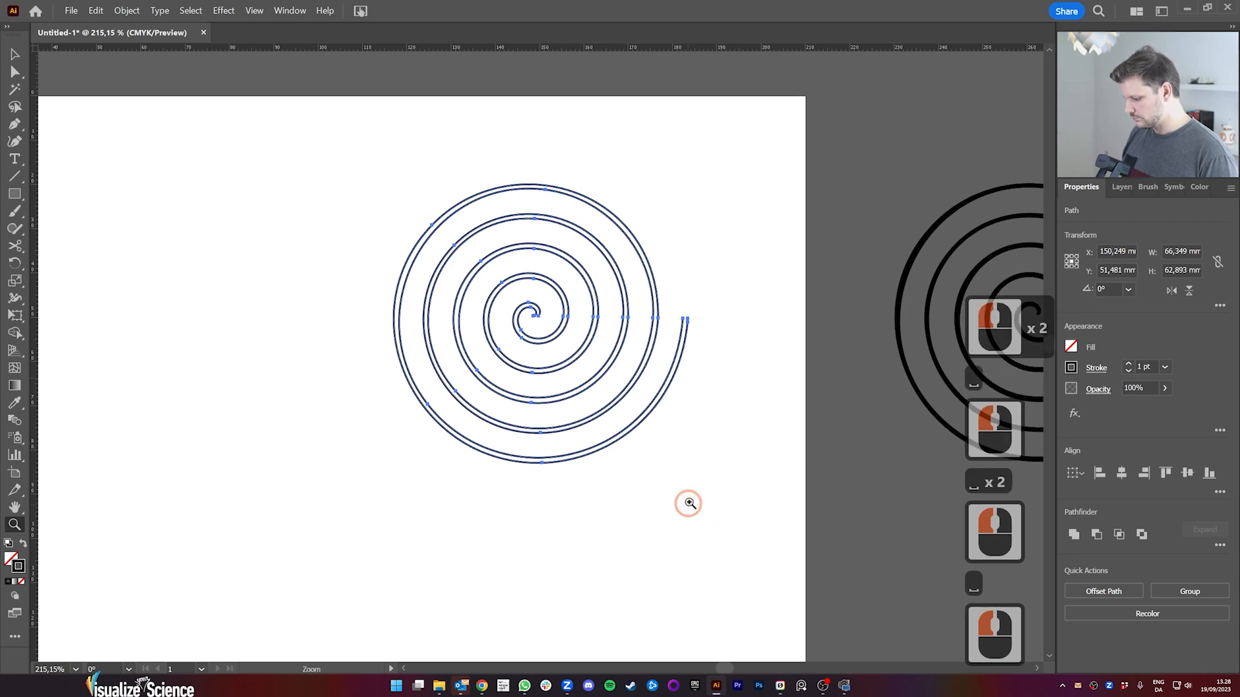
key("v")
left_click(690, 484)
key("z")
left_click_drag(670, 457, 553, 483)
key("space")
left_click_drag(539, 488, 568, 384)
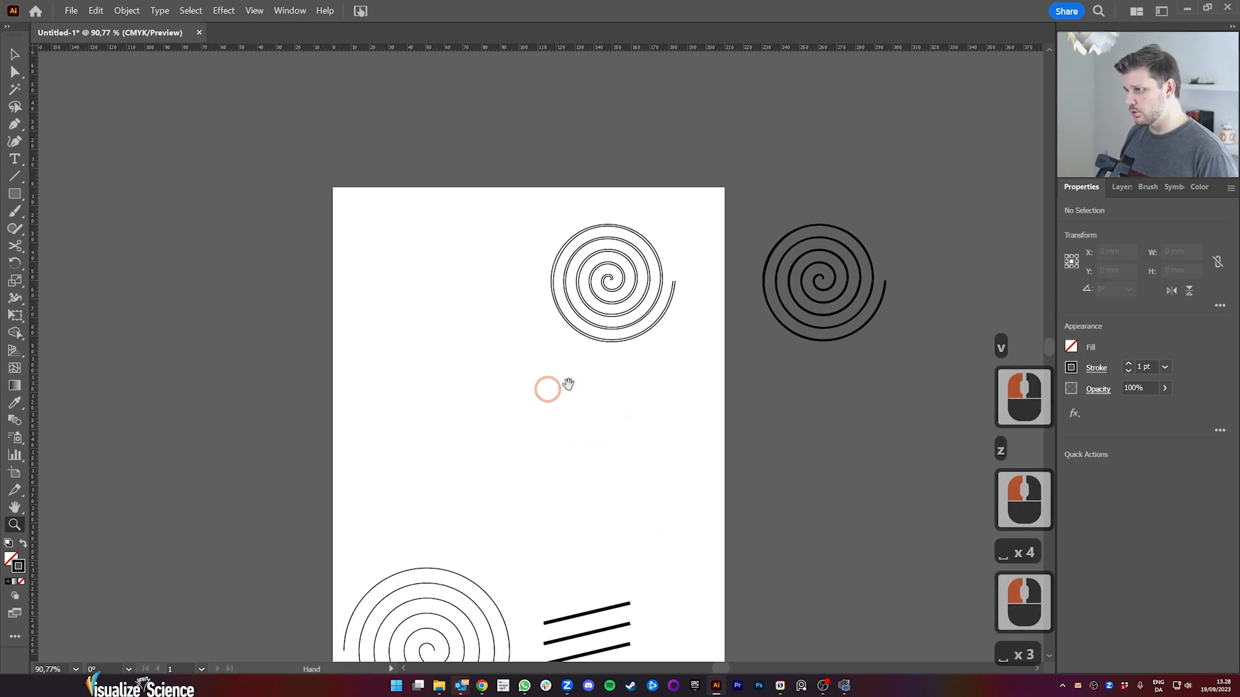
Step: Move one of the two spiral outline paths to the empty upper-left area of the artboard, undo the move and deselect
key("v")
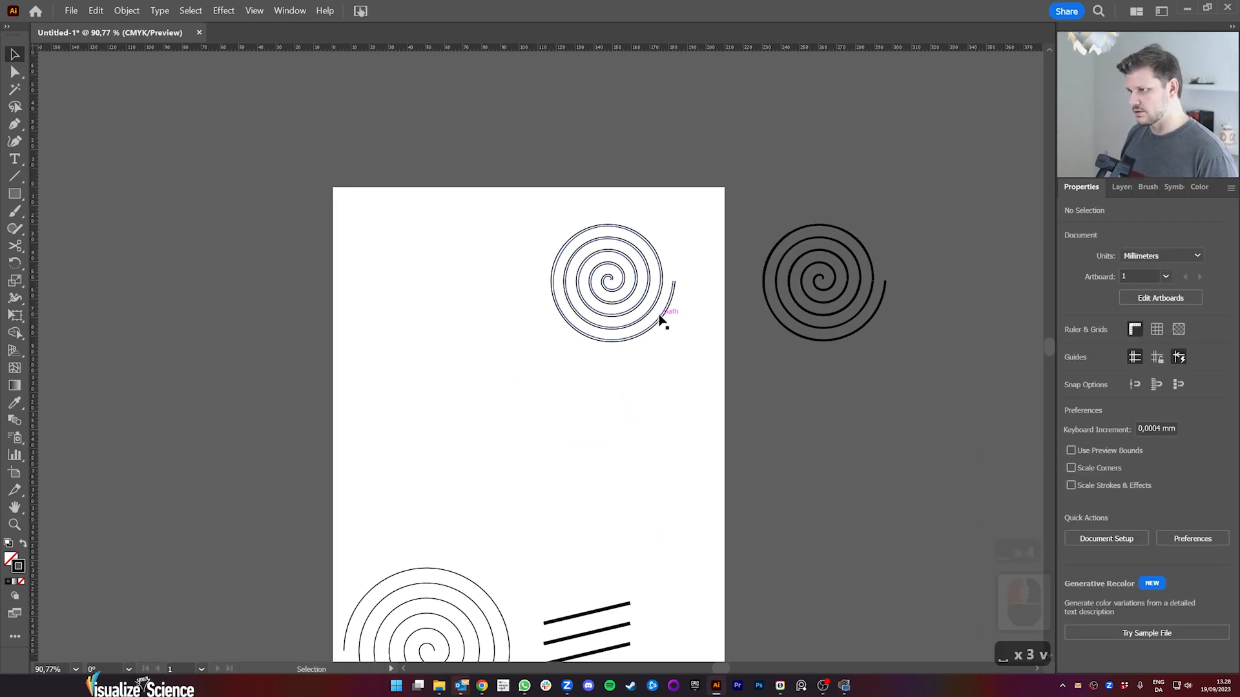
left_click(660, 318)
left_click_drag(660, 318, 516, 386)
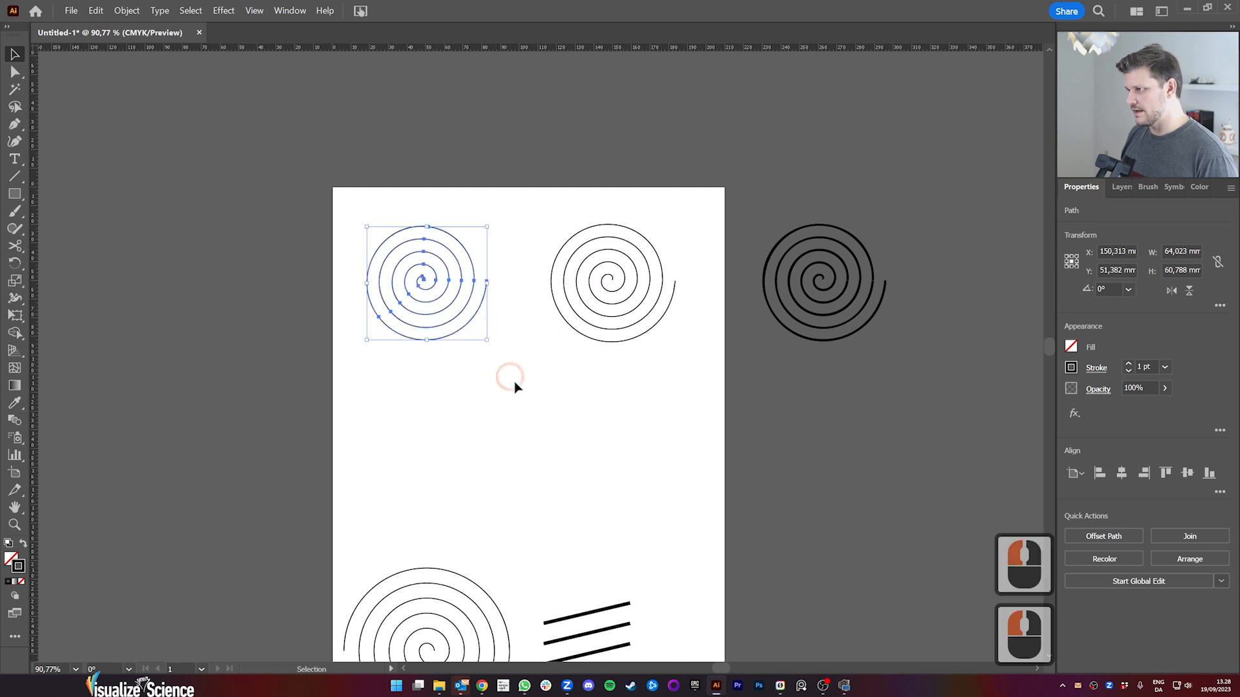
left_click(542, 411)
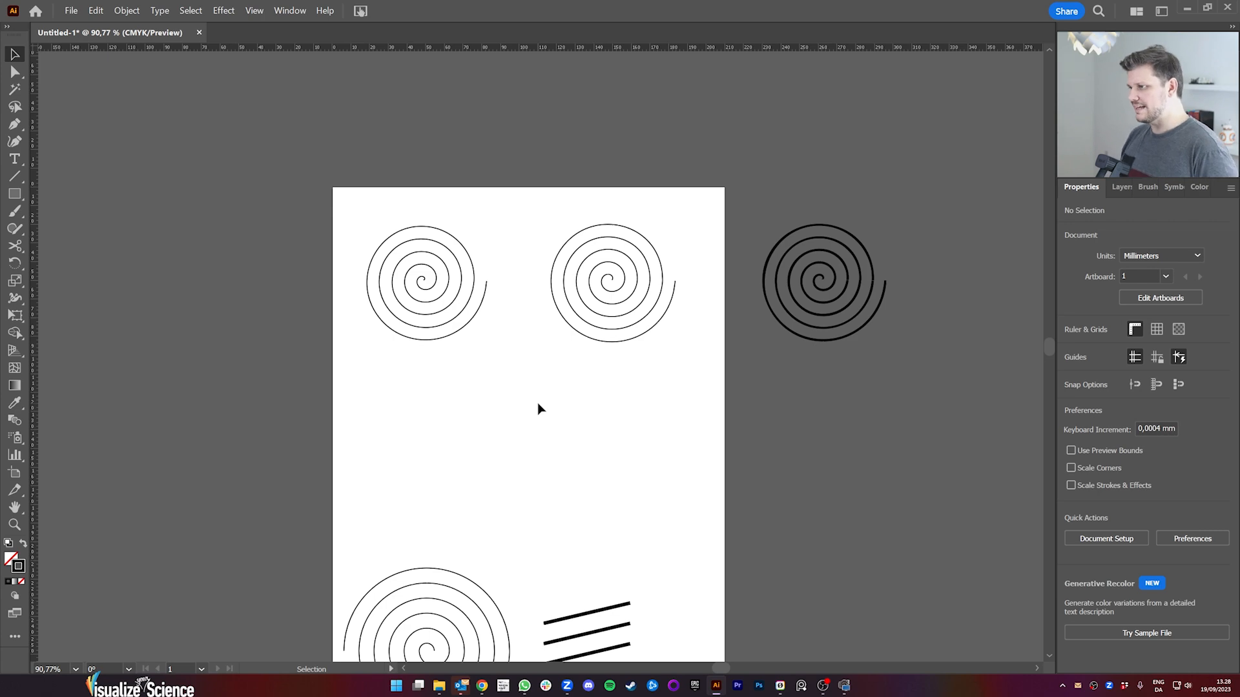
key("ctrl+z")
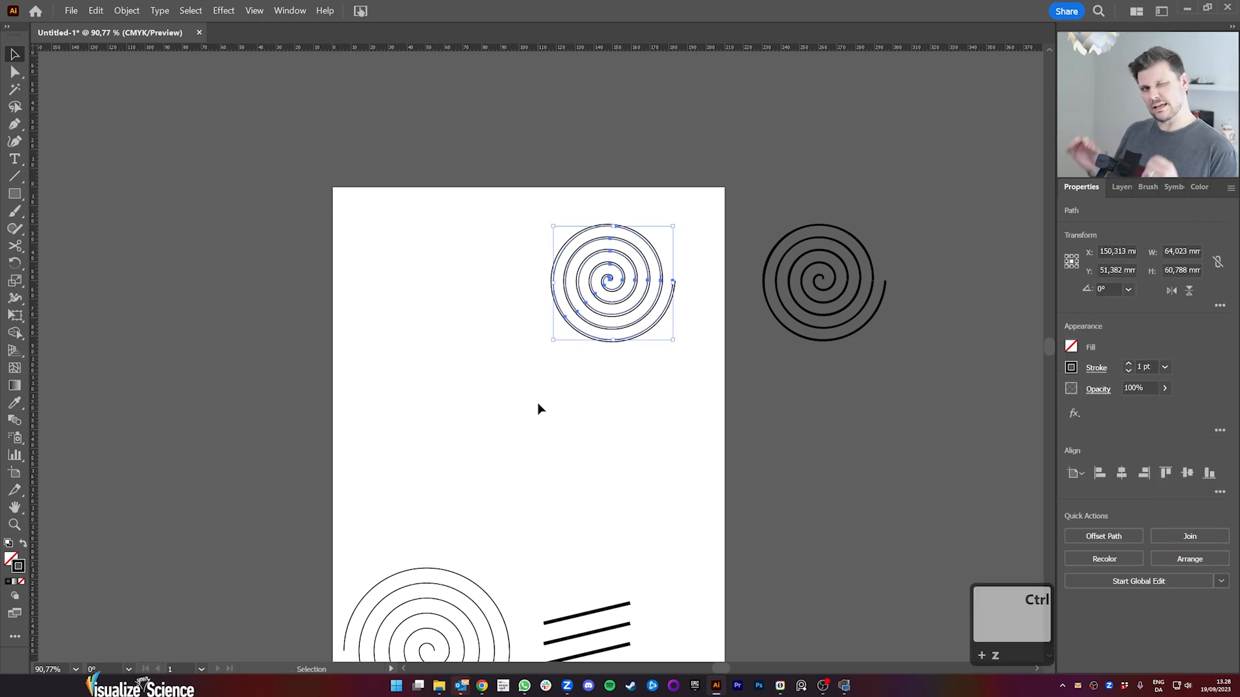
left_click(571, 391)
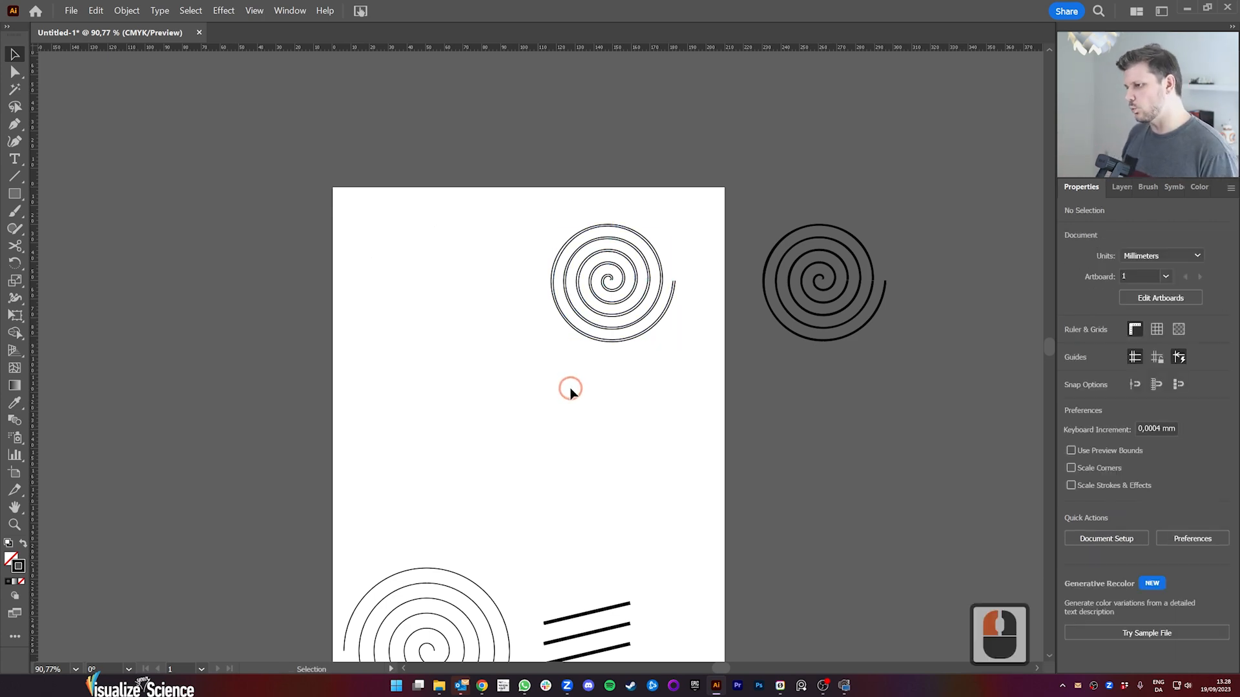
Step: Zoom in on the opened spiral to examine its two parallel outline paths
key("z")
left_click_drag(622, 333, 742, 304)
key("space")
left_click_drag(711, 303, 694, 419)
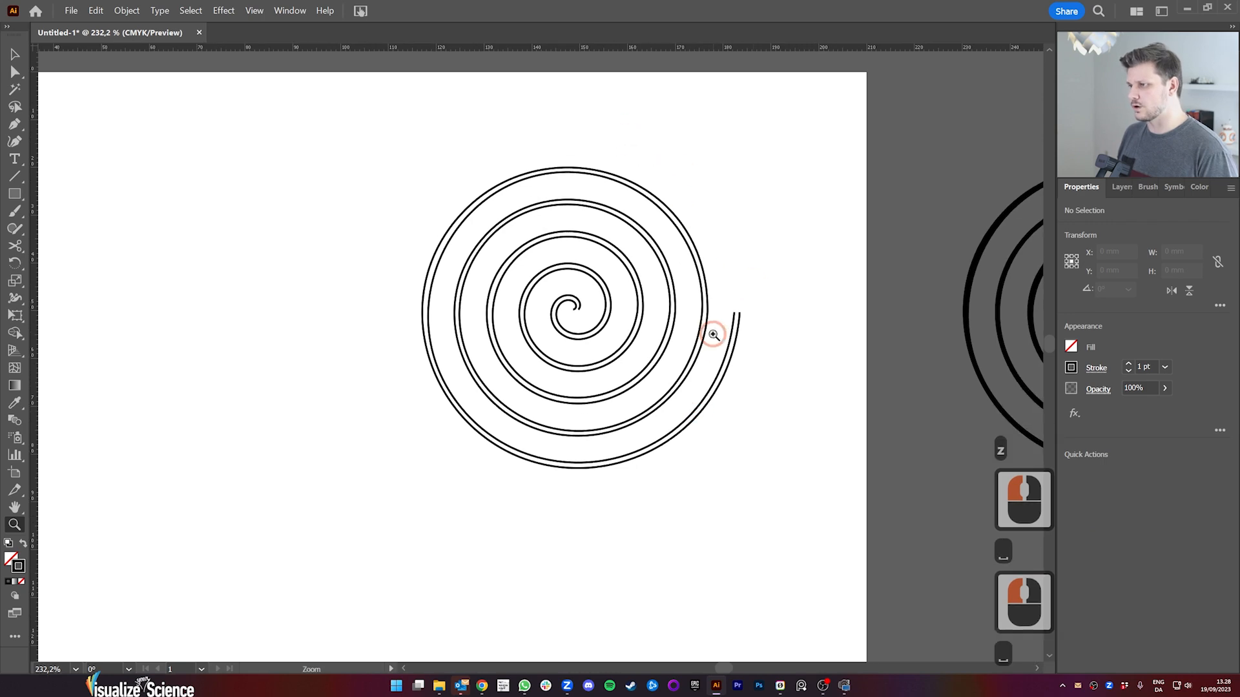
left_click_drag(592, 378, 626, 384)
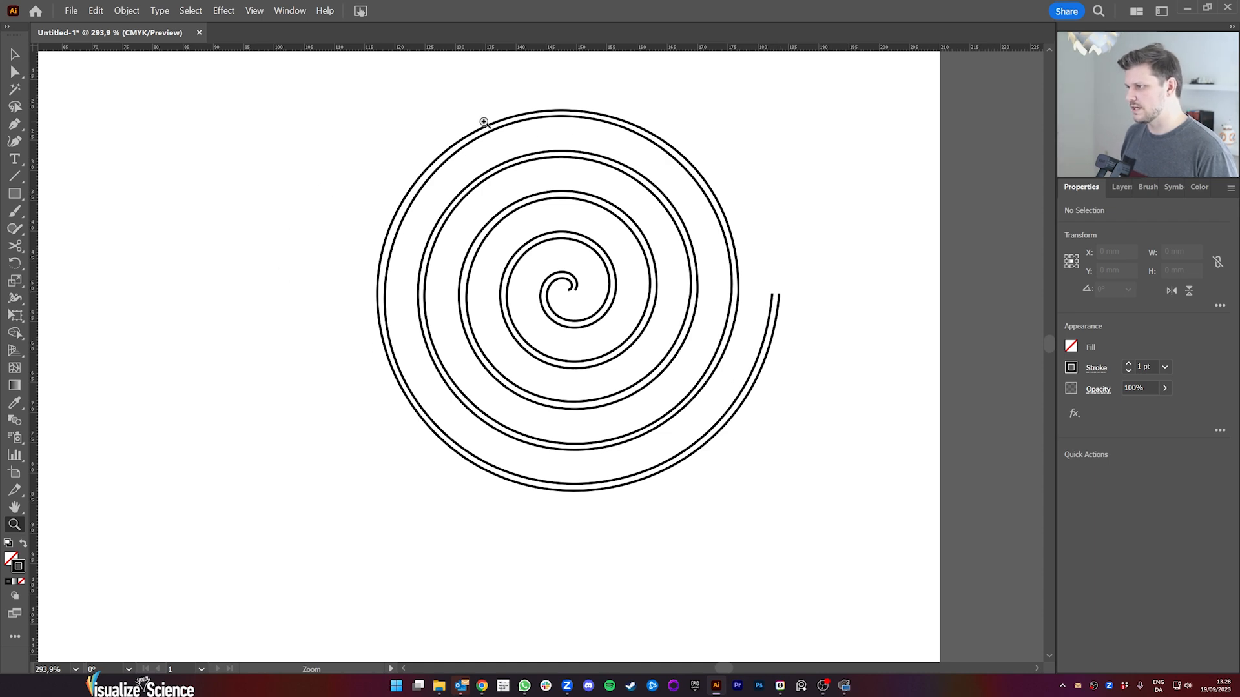
Step: Try to blend the two parallel spiral outline paths with the Blend tool and undo the blend
left_click_drag(423, 343, 429, 276)
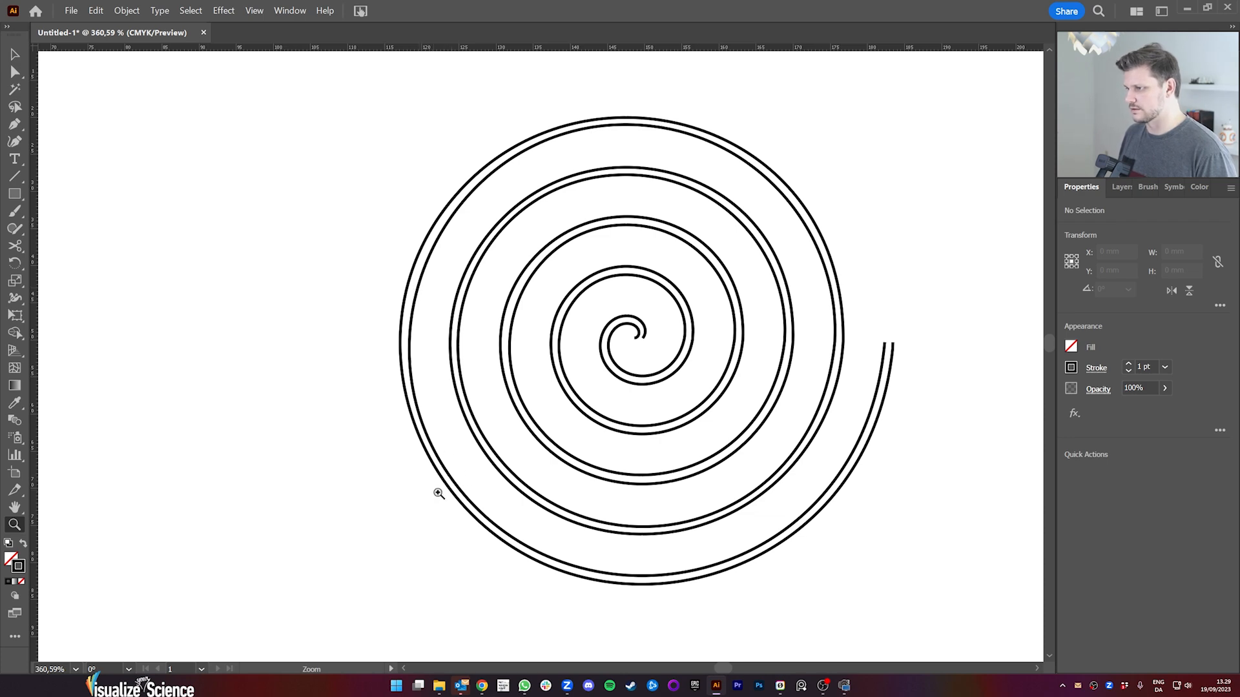
left_click_drag(477, 485, 362, 498)
left_click_drag(472, 528, 463, 438)
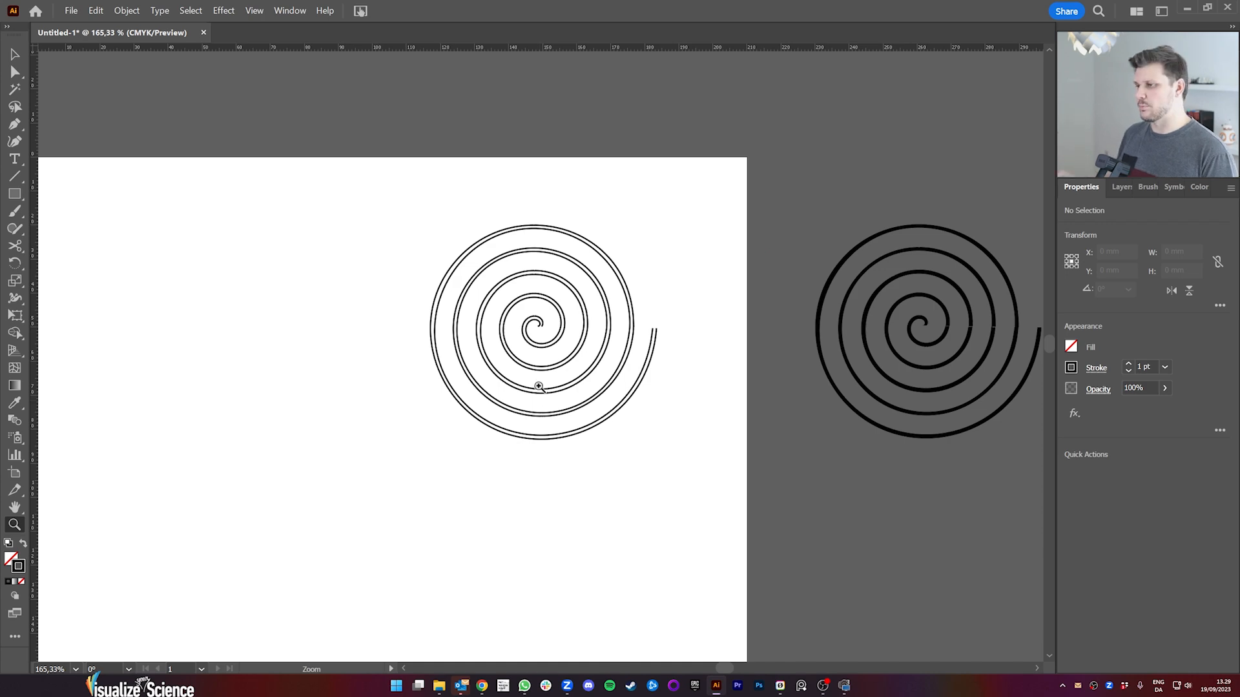
left_click_drag(538, 386, 603, 372)
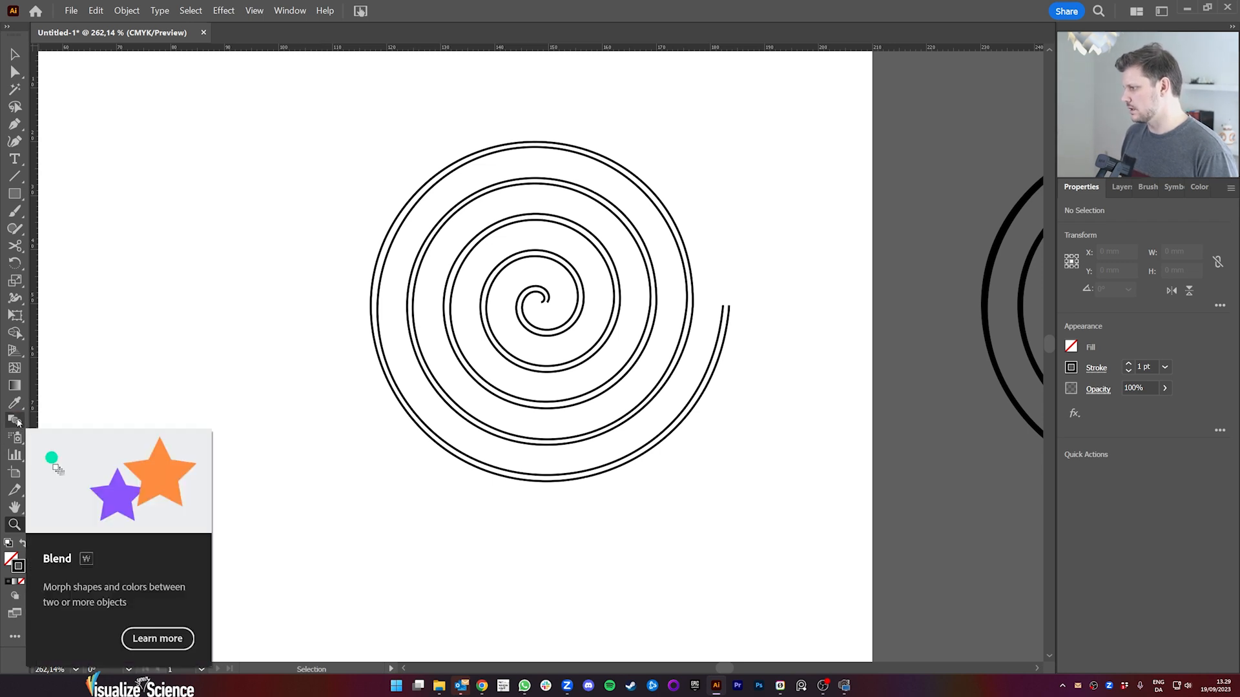
left_click(16, 421)
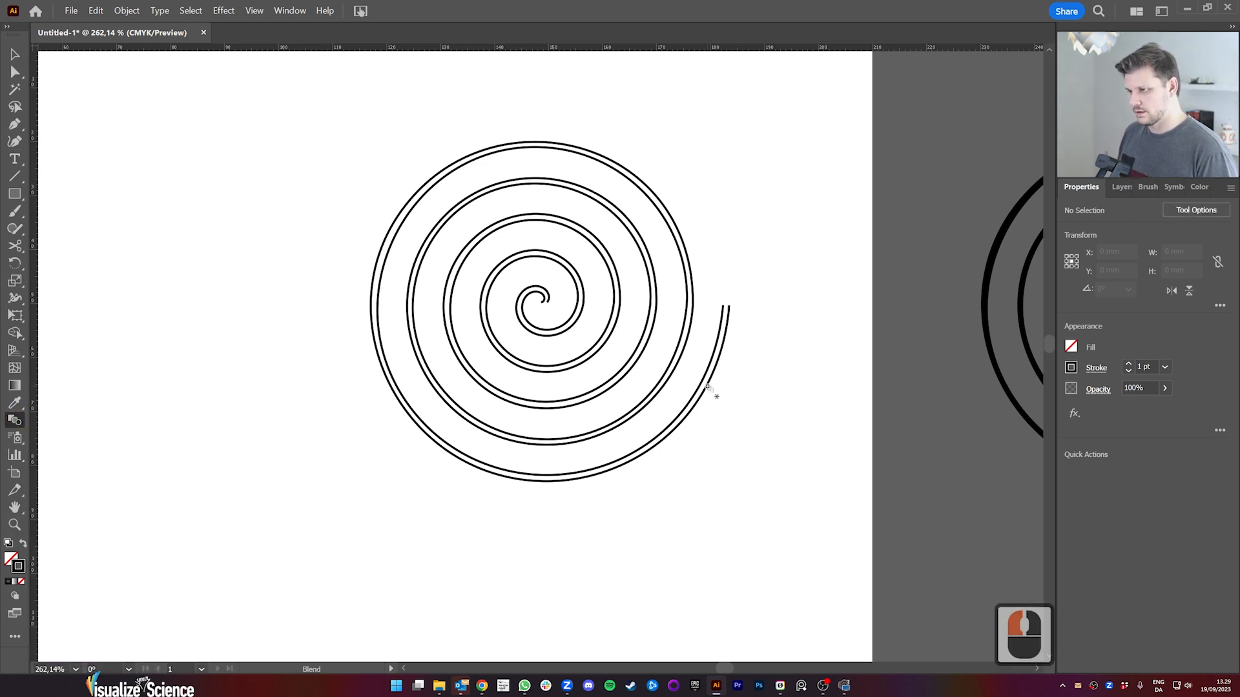
left_click(707, 387)
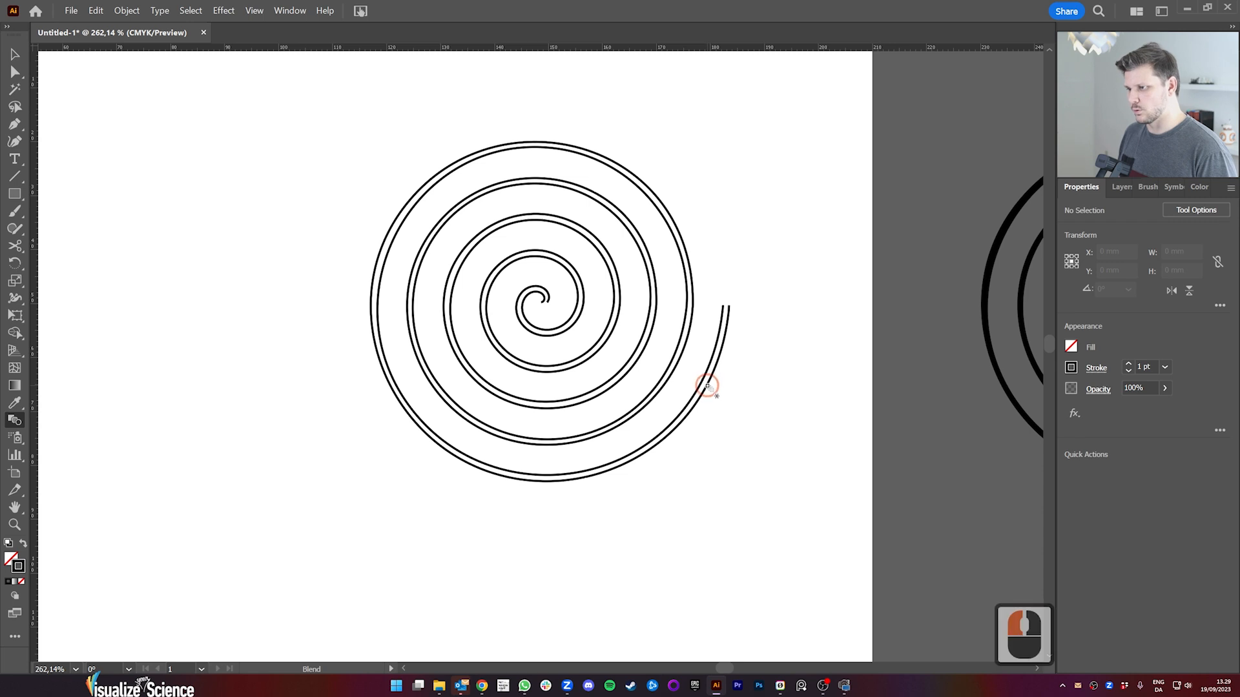
left_click(704, 383)
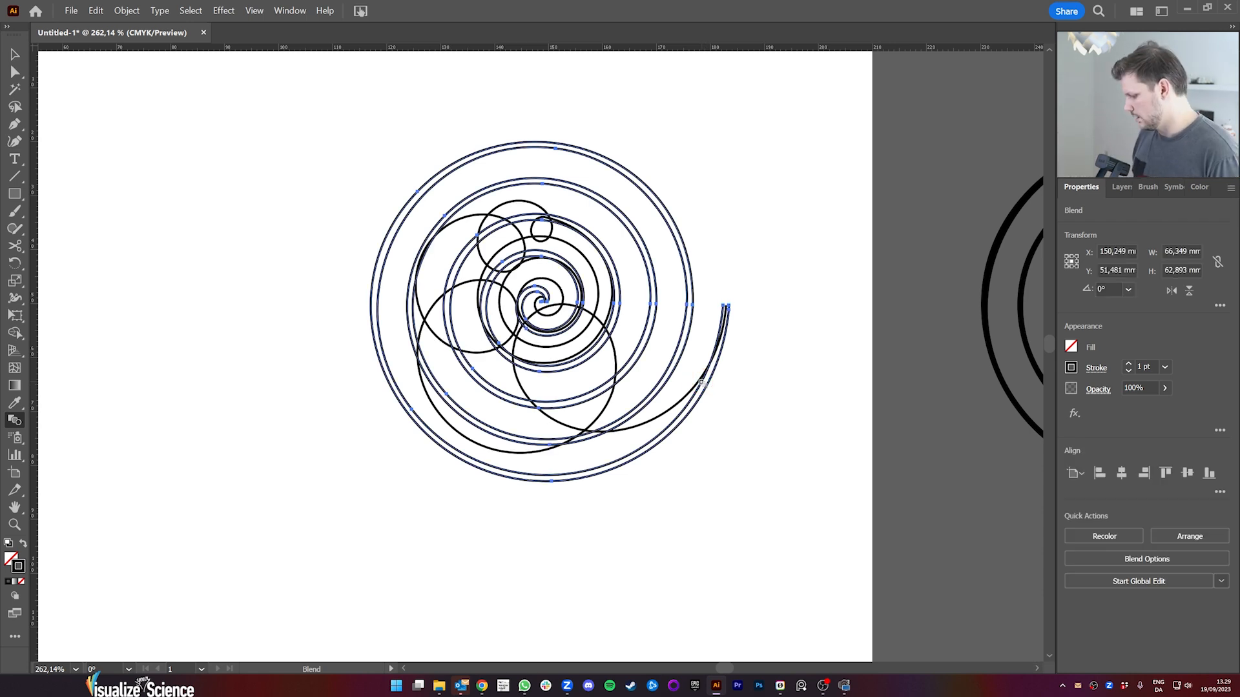
key("ctrl")
key("ctrl+z")
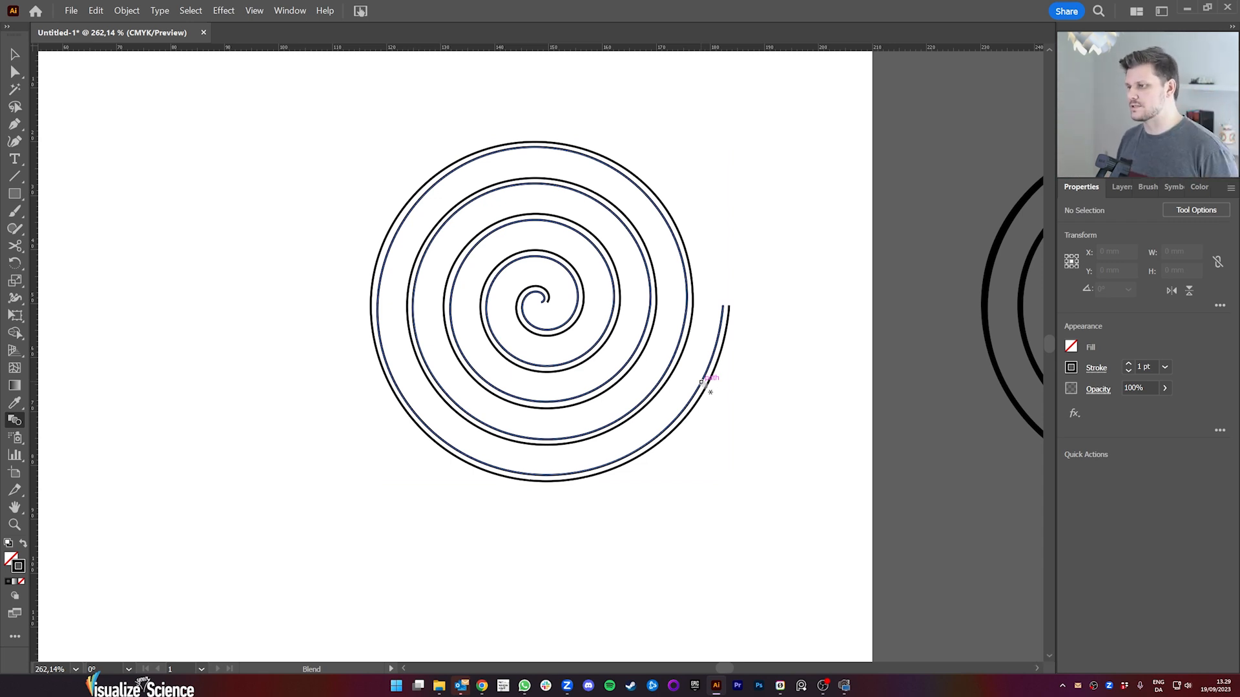
Step: Select the inner and outer spiral outline paths in turn to compare where their anchor points sit
key("v")
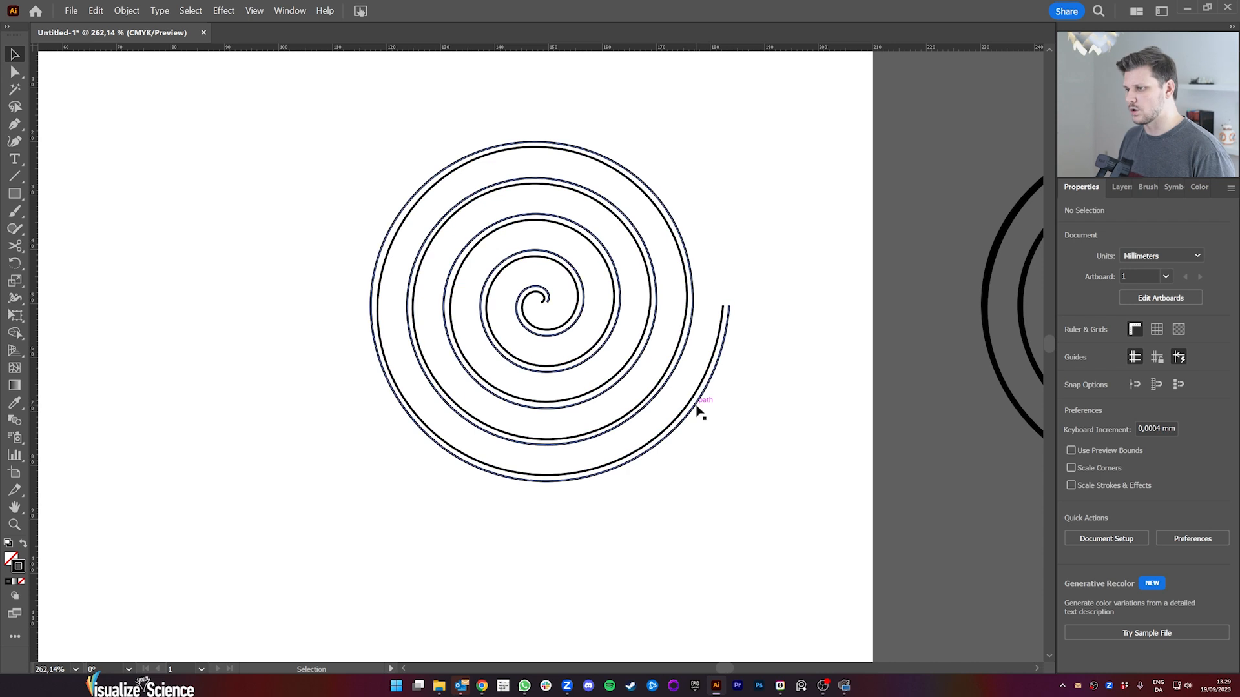
left_click(656, 443)
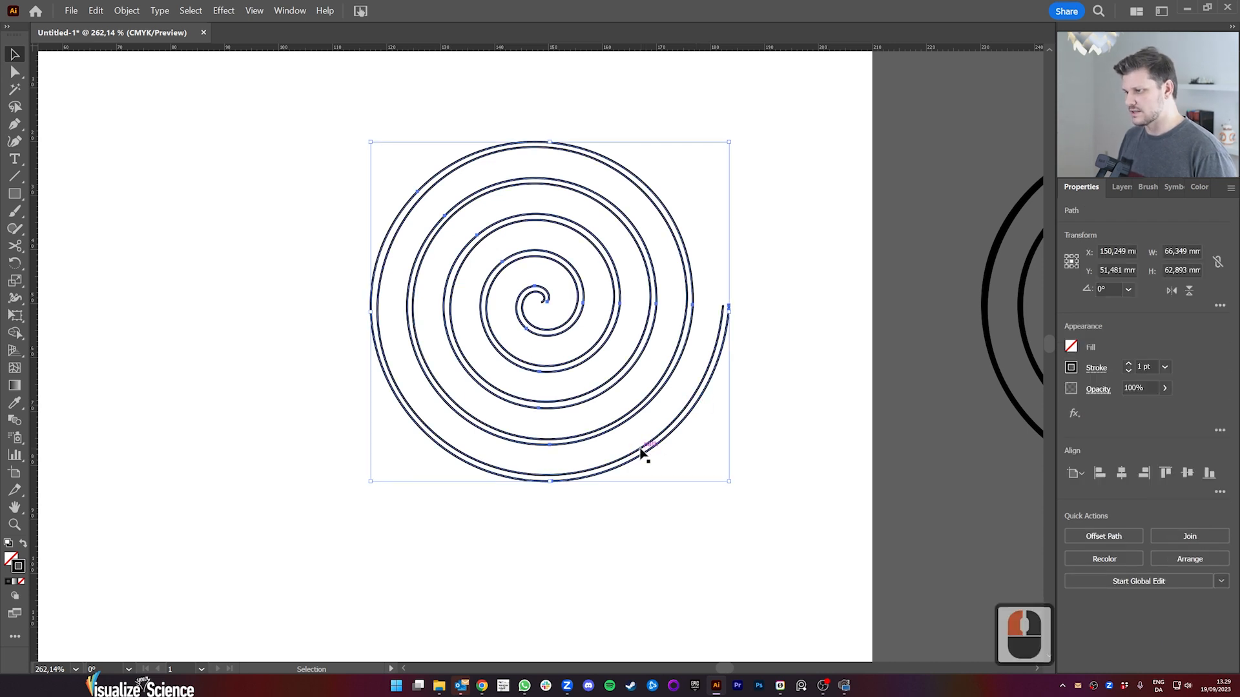
left_click(643, 451)
left_click(584, 480)
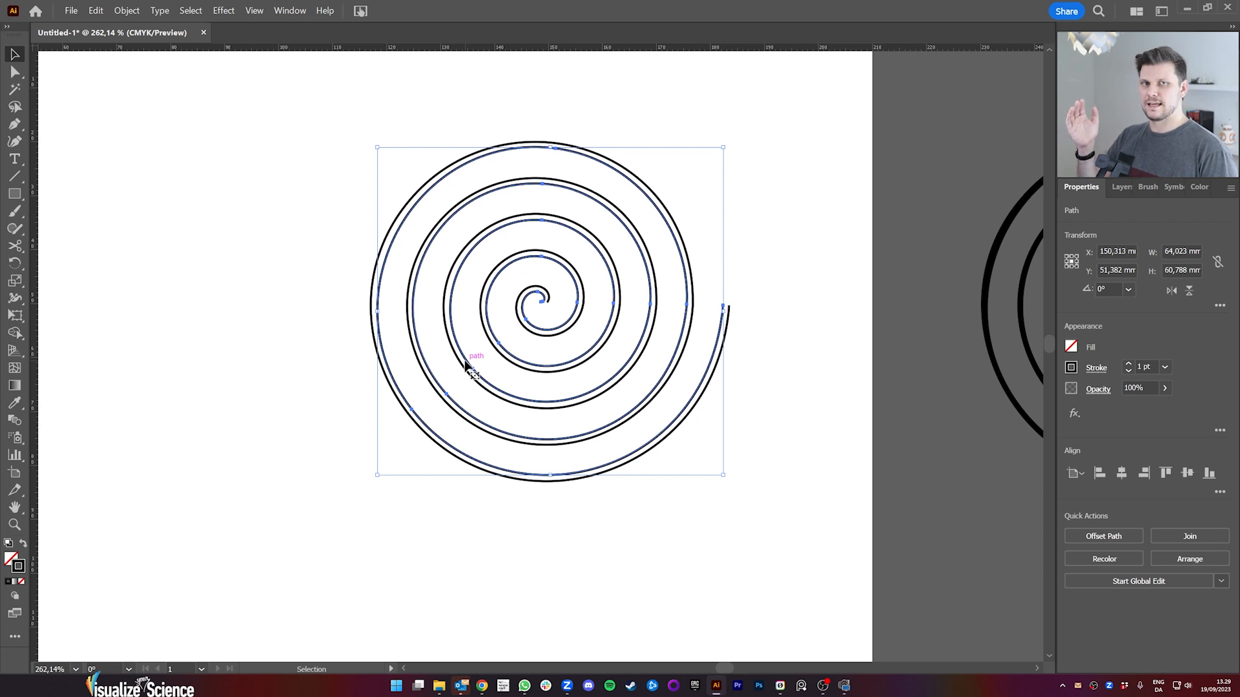
left_click(586, 485)
left_click(718, 401)
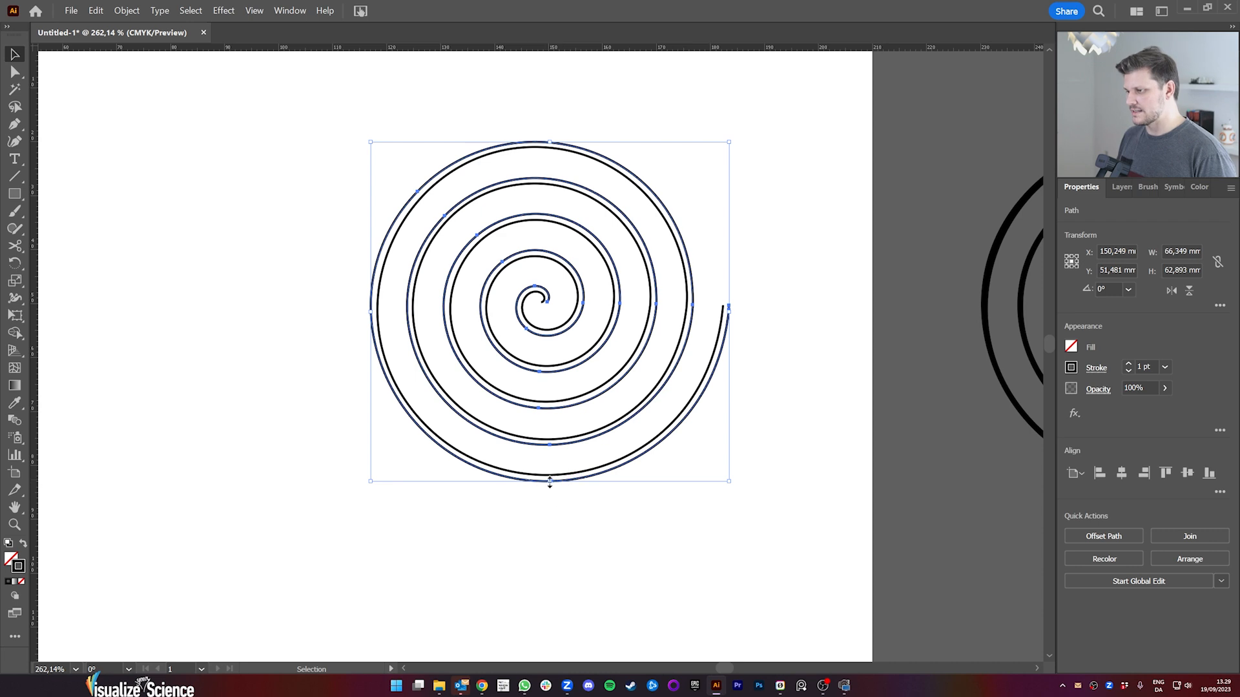
left_click(415, 420)
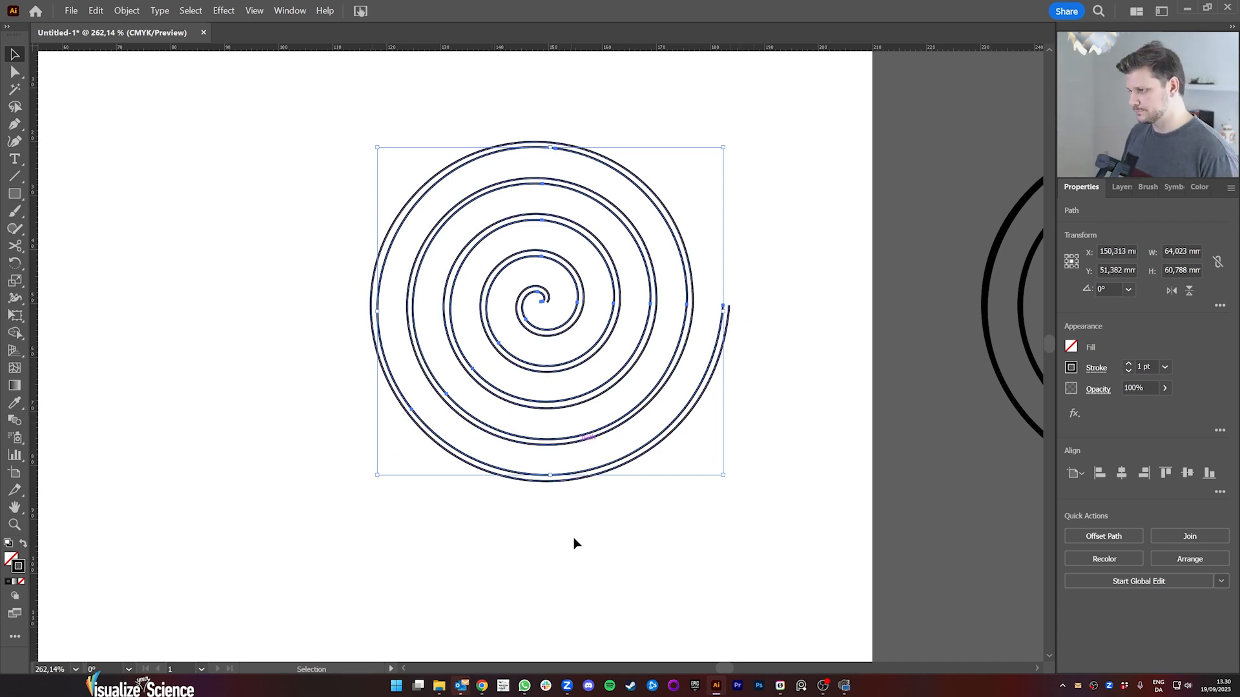
Step: Select both outline paths and add an anchor point to the inner one at the outermost turn's lowest point, opposite the outer path's anchor
left_click_drag(373, 119, 372, 118)
key("z")
left_click_drag(544, 468, 669, 481)
key("space")
left_click_drag(652, 485, 652, 447)
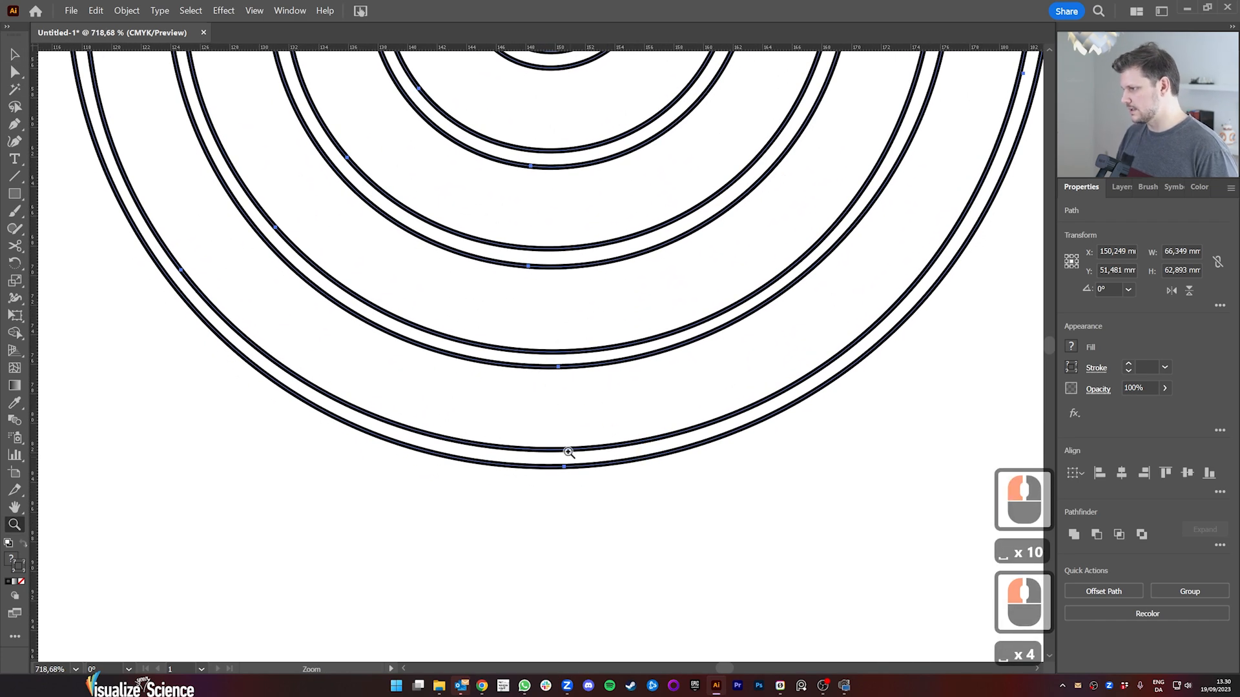
key("p")
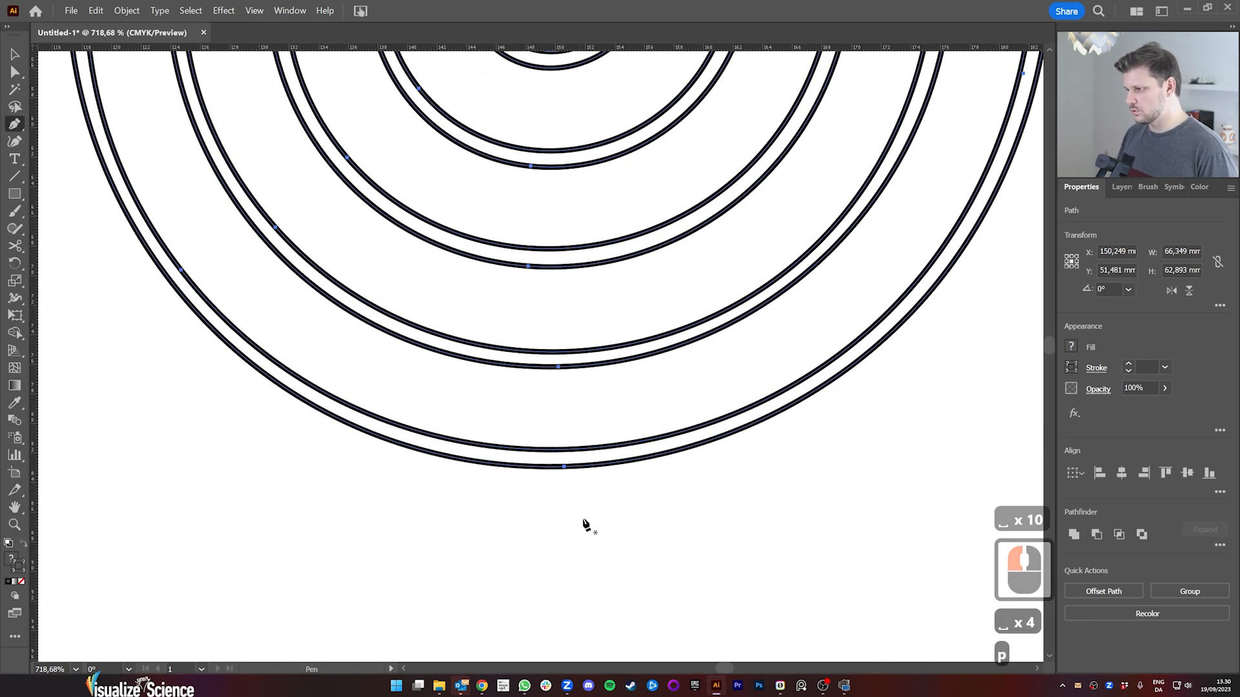
left_click(563, 451)
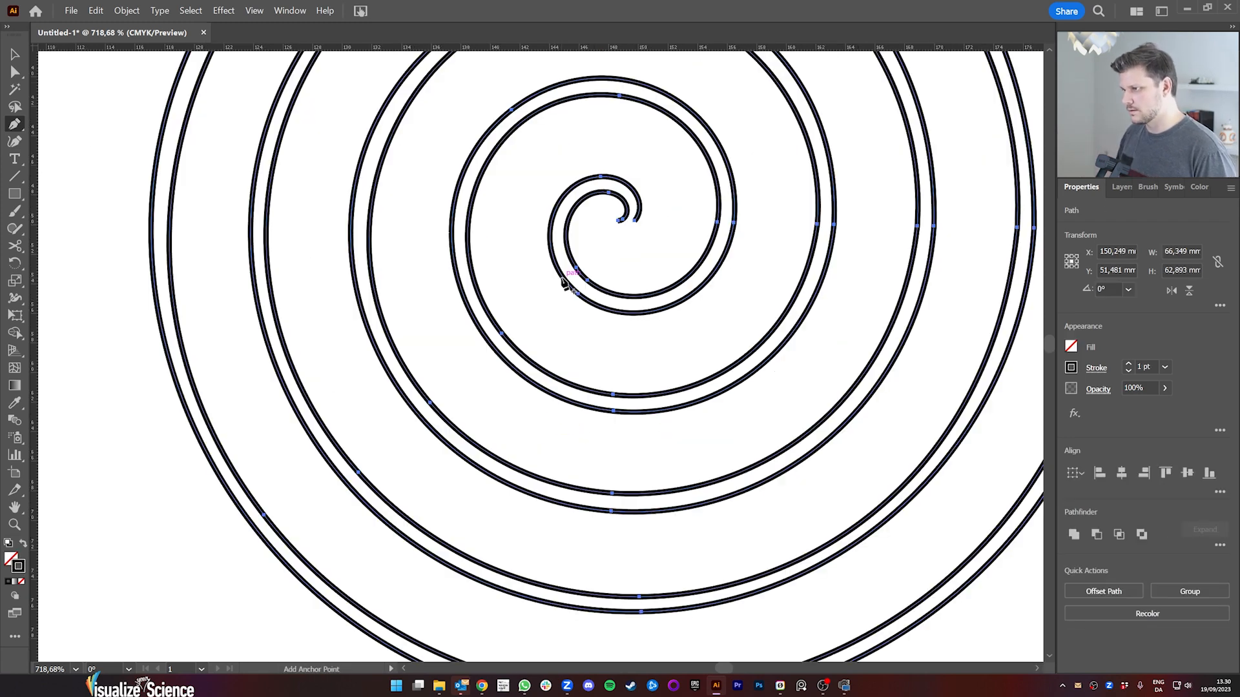
Step: Add anchor points to the outer outline path at the lower-left of each successive turn, from the centre outwards
left_click(563, 278)
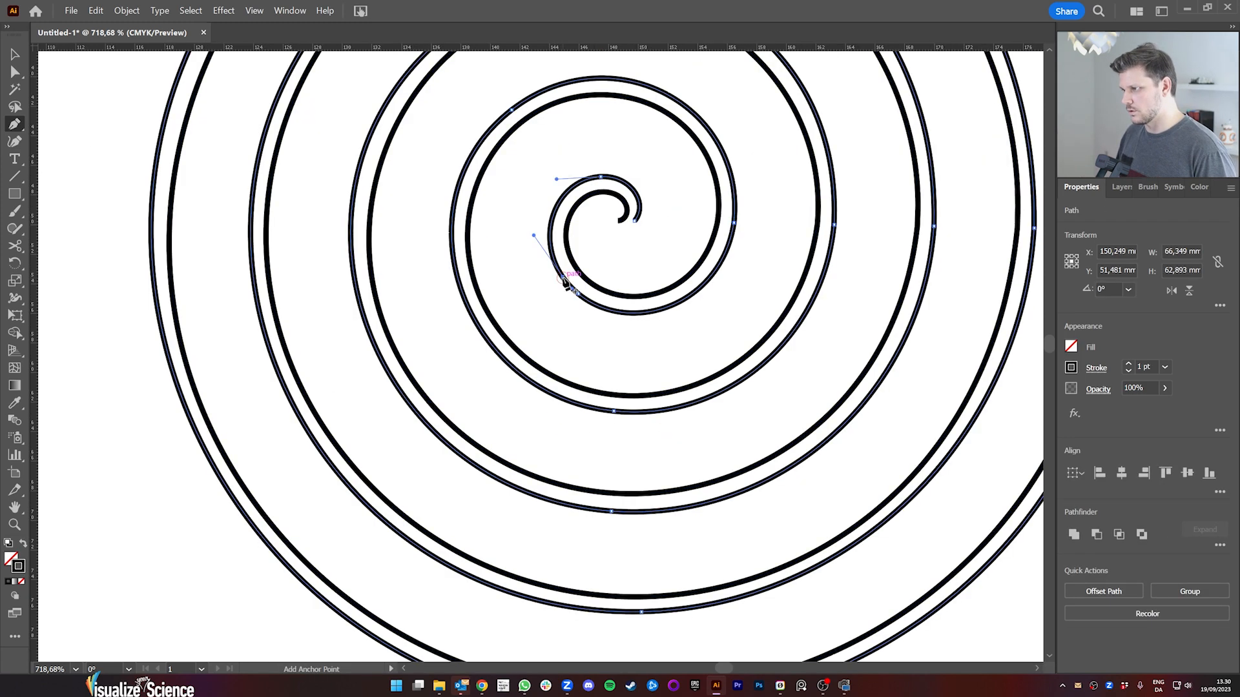
left_click(565, 282)
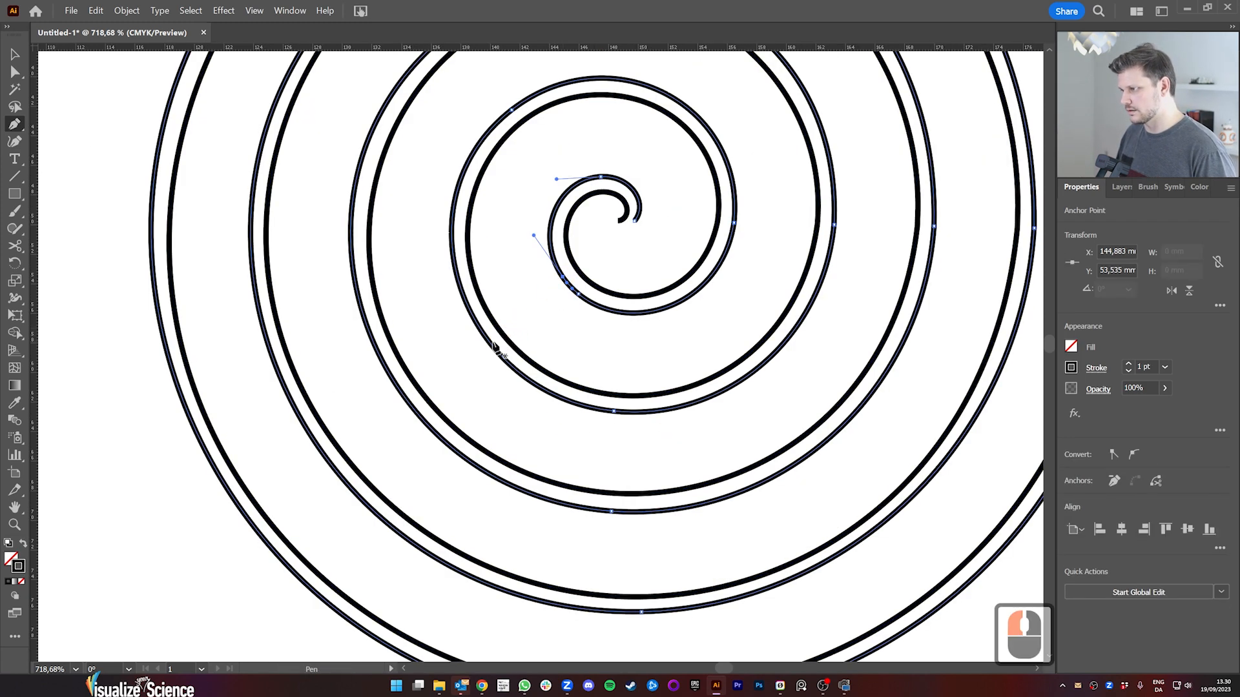
left_click(490, 343)
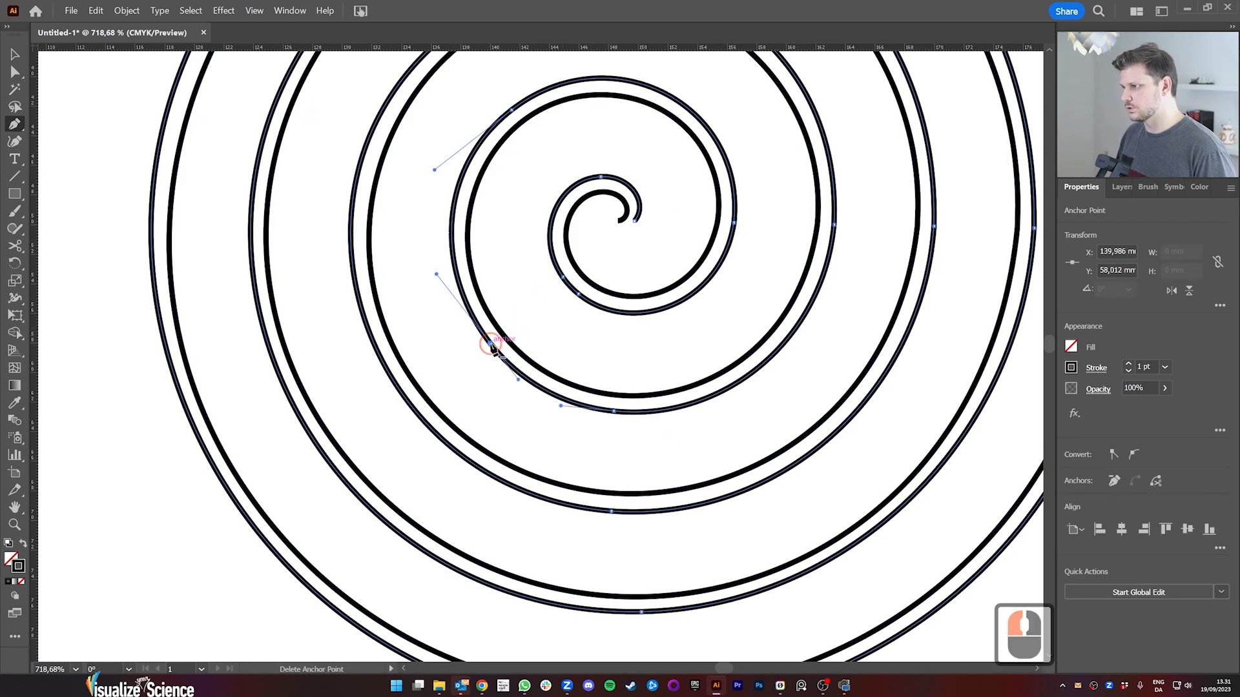
left_click(419, 413)
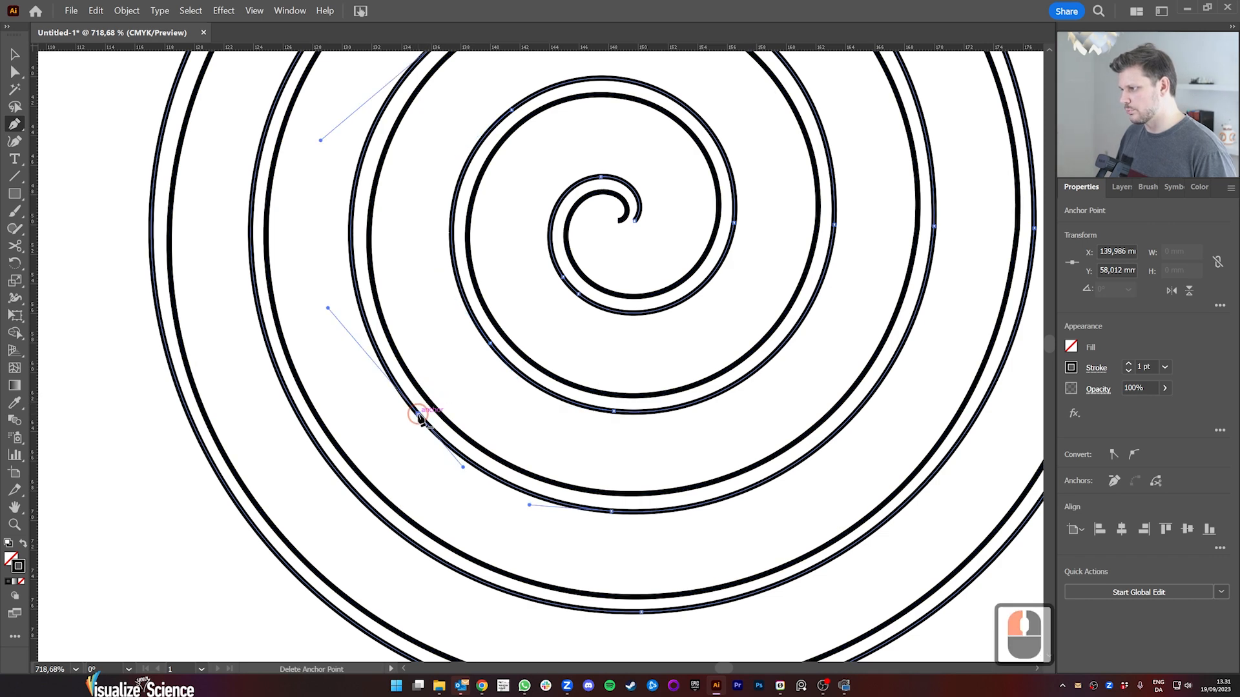
left_click(348, 485)
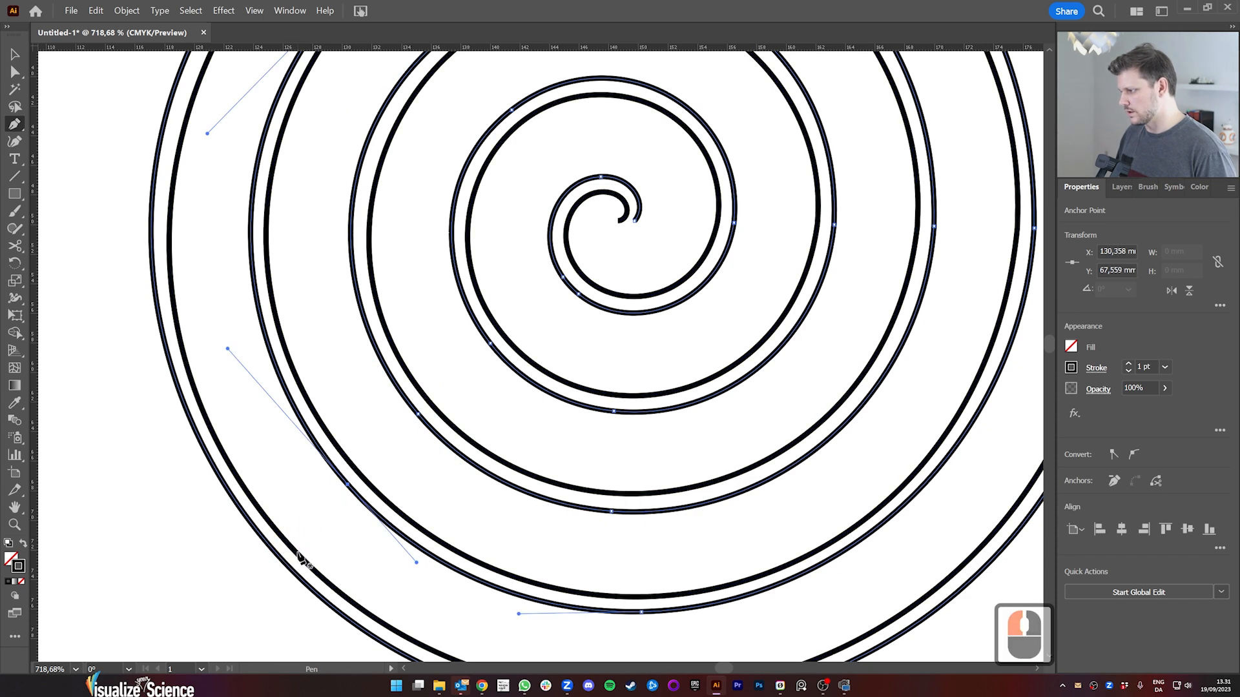
left_click(250, 524)
Step: Blend the two outline paths with the Blend tool to generate an intermediate spiral between them
left_click_drag(343, 192, 443, 440)
left_click_drag(457, 287, 404, 369)
key("v")
left_click(263, 299)
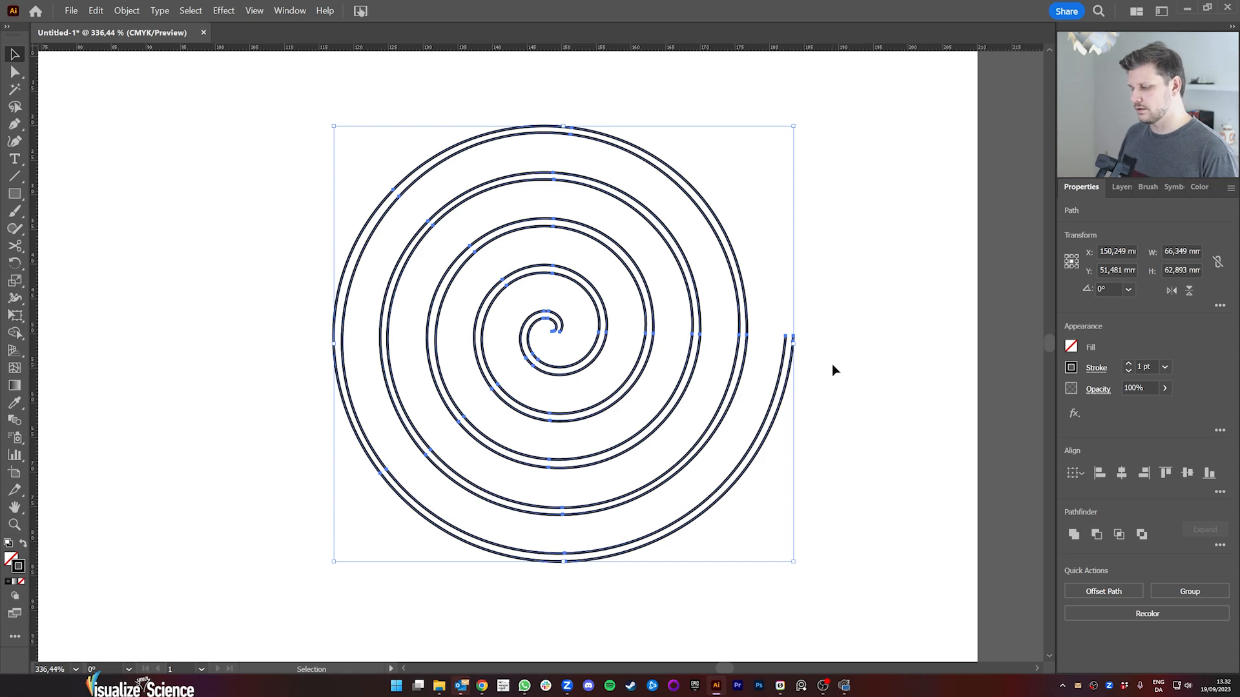
left_click(822, 392)
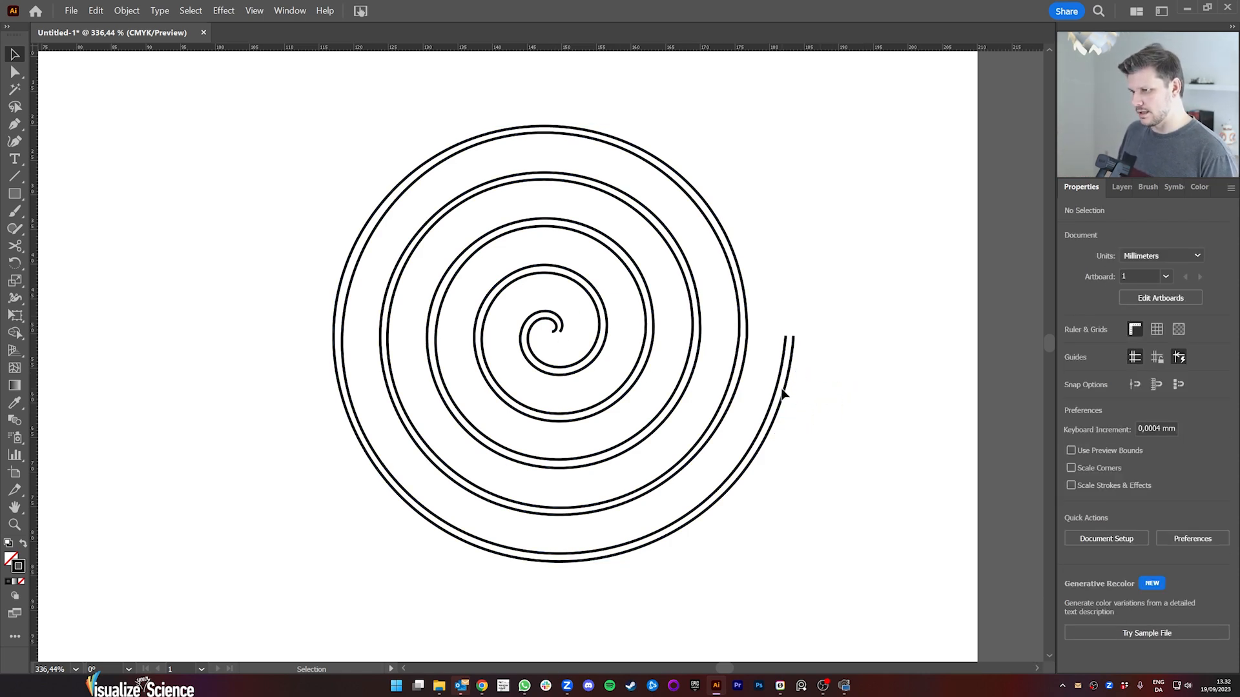
left_click(15, 419)
left_click(770, 417)
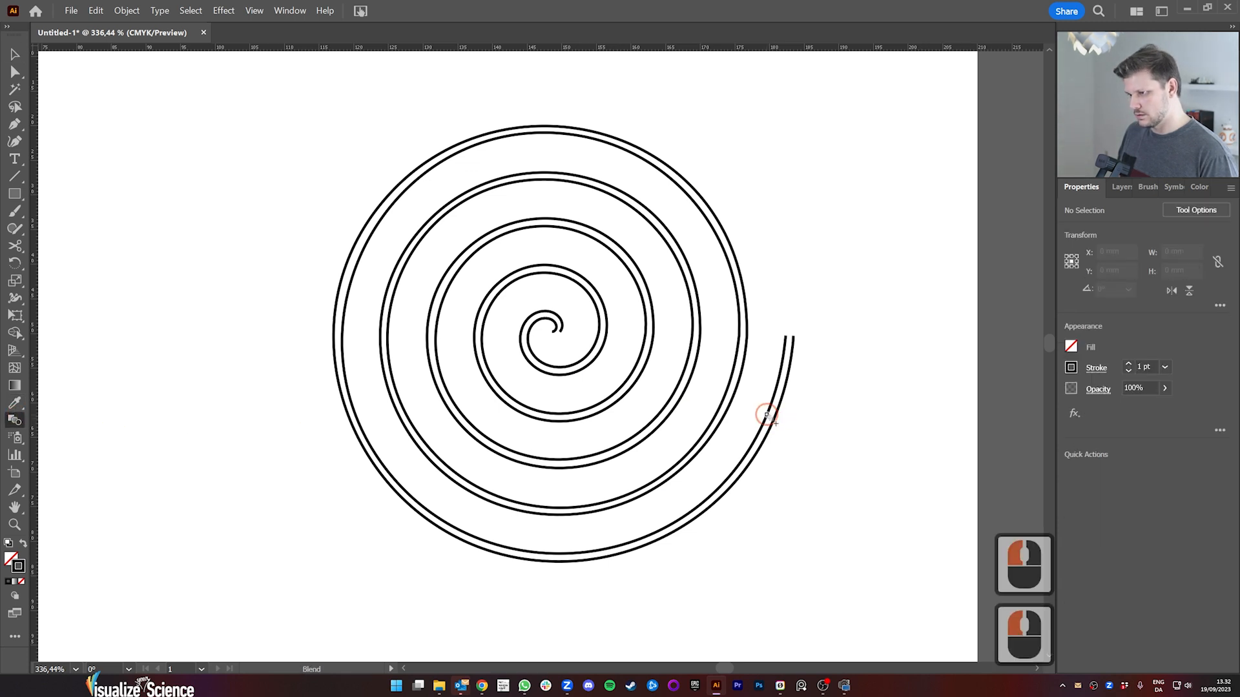
left_click(767, 415)
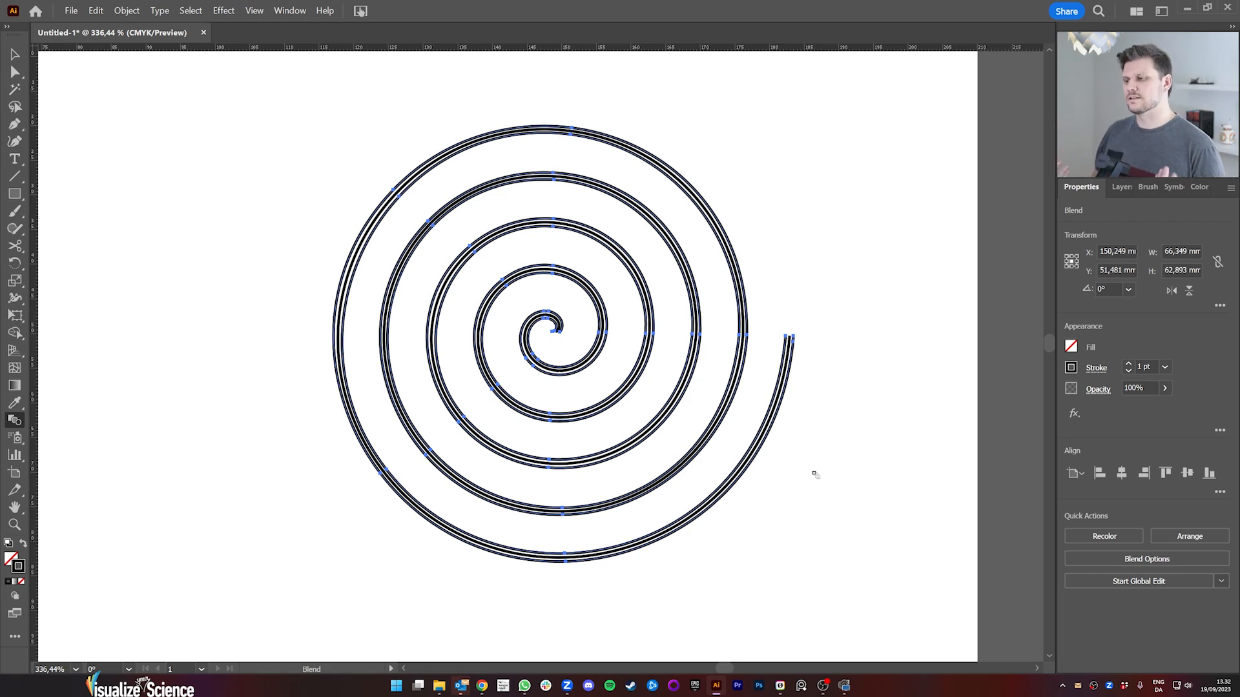
Step: Examine the blended spiral up close at its inner end at the centre and at its outer end
key("z")
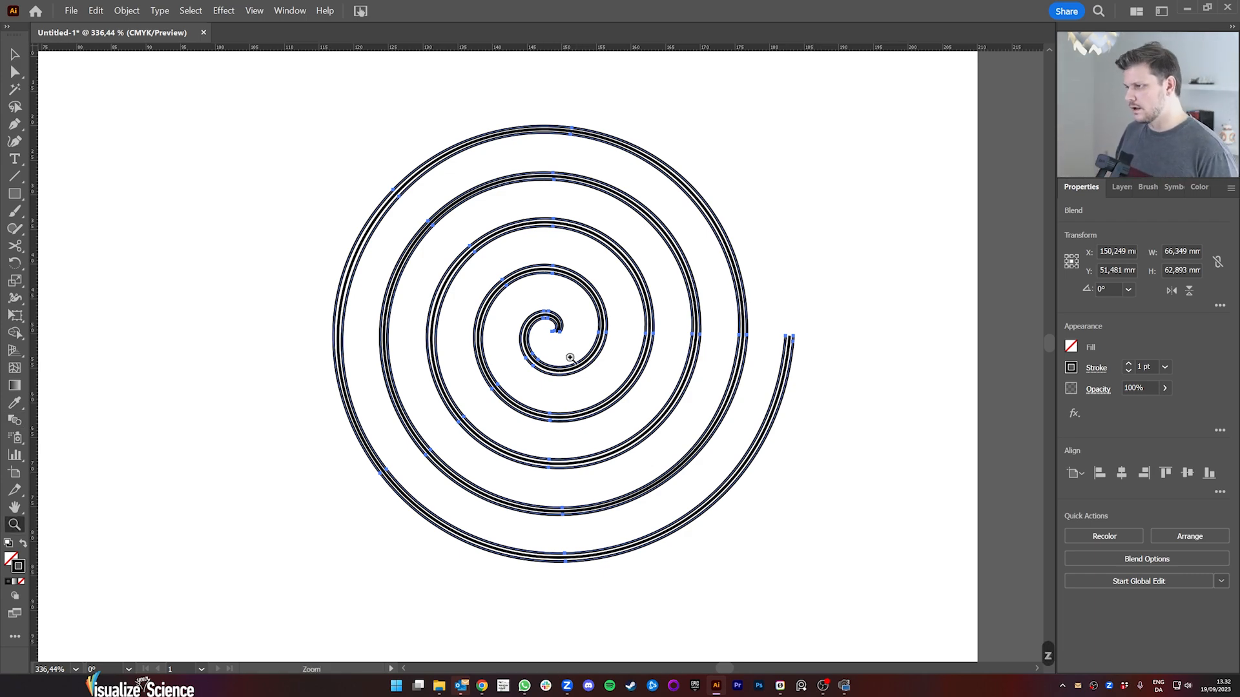
left_click_drag(562, 338, 794, 338)
left_click(510, 332)
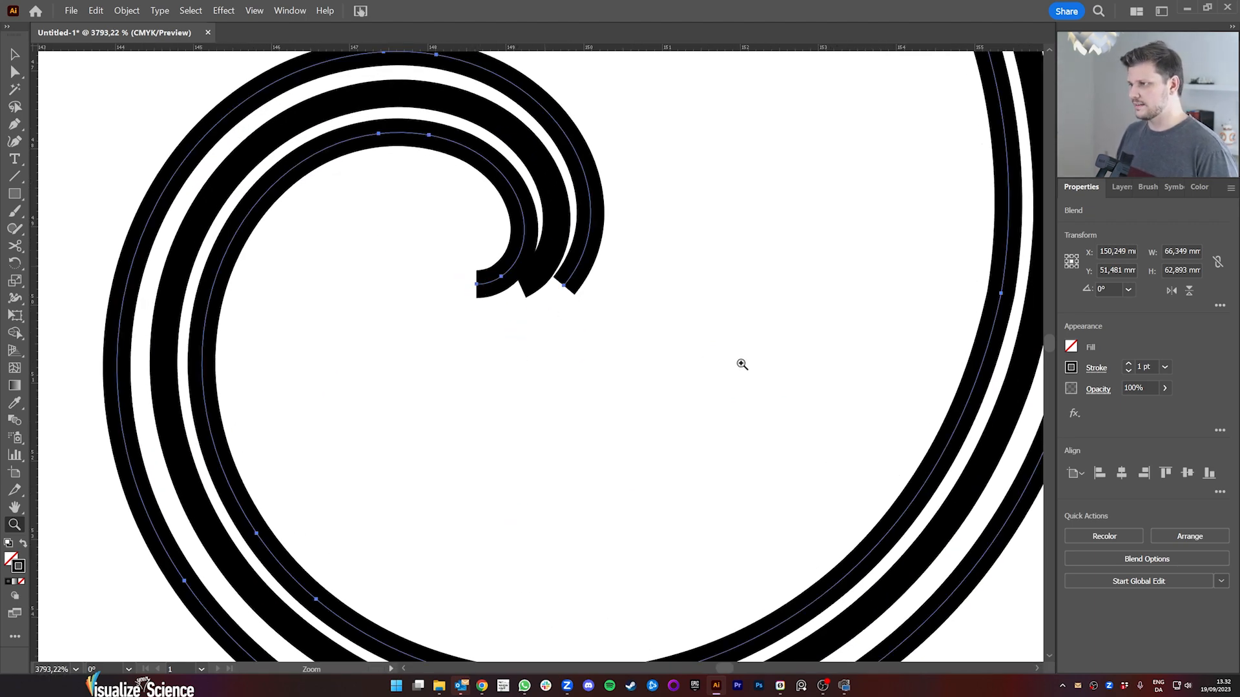
left_click_drag(742, 365, 590, 432)
key("space")
left_click_drag(936, 483, 452, 379)
left_click_drag(663, 257, 516, 329)
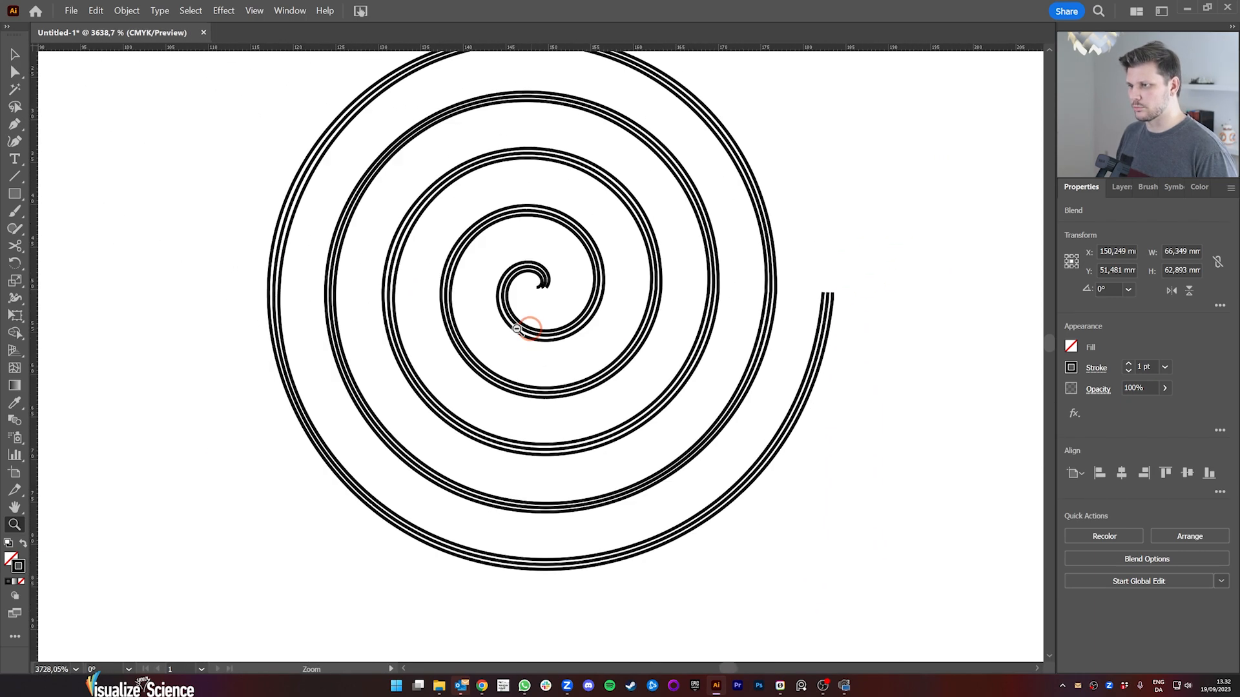
left_click_drag(808, 346, 672, 373)
left_click_drag(591, 385, 645, 395)
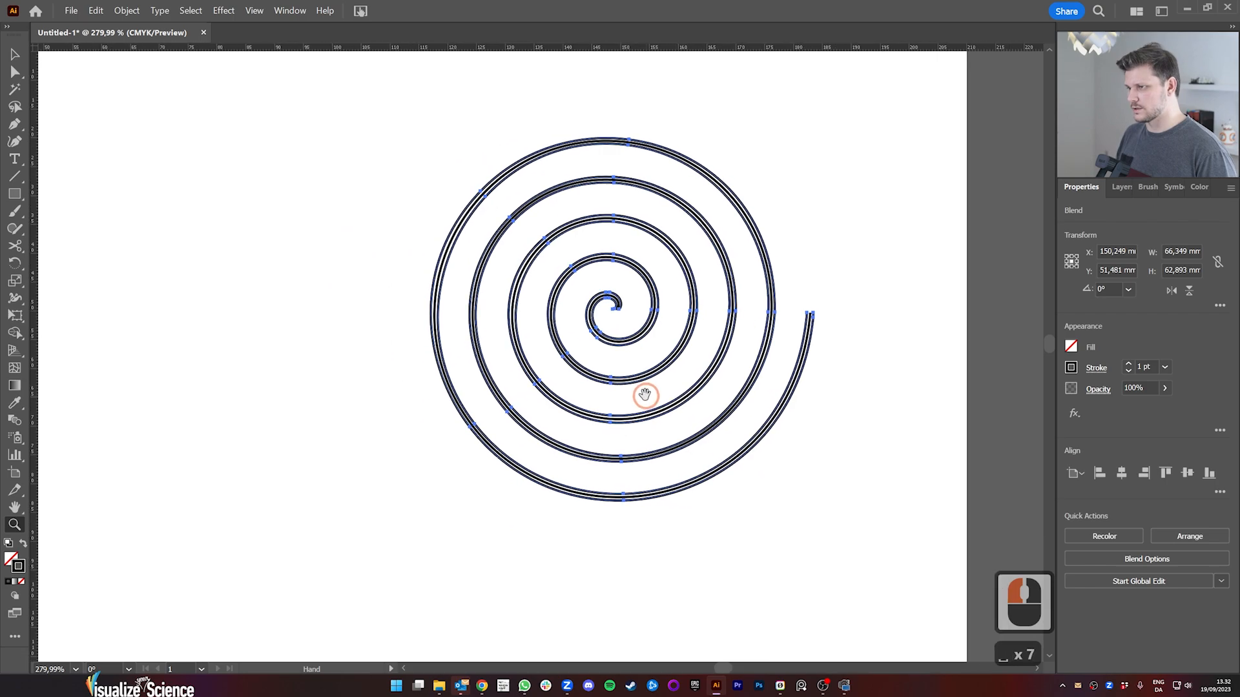
left_click_drag(662, 318, 761, 332)
left_click_drag(898, 363, 761, 358)
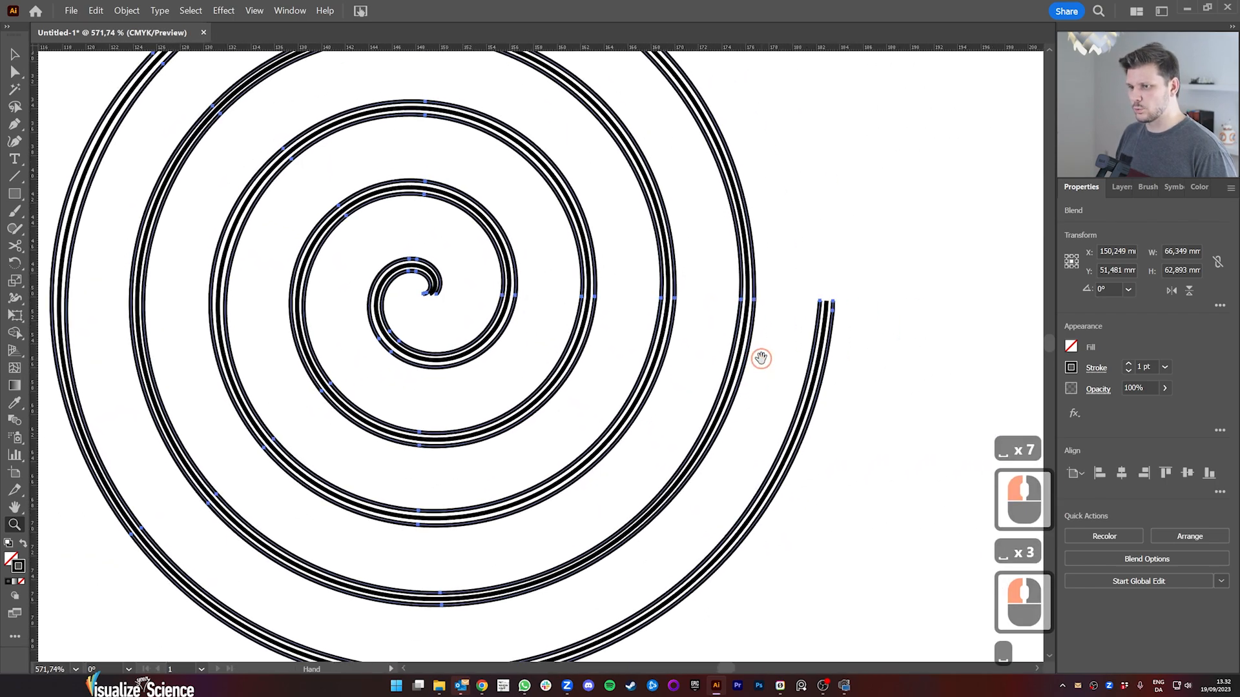
left_click(809, 313)
left_click_drag(427, 295, 644, 285)
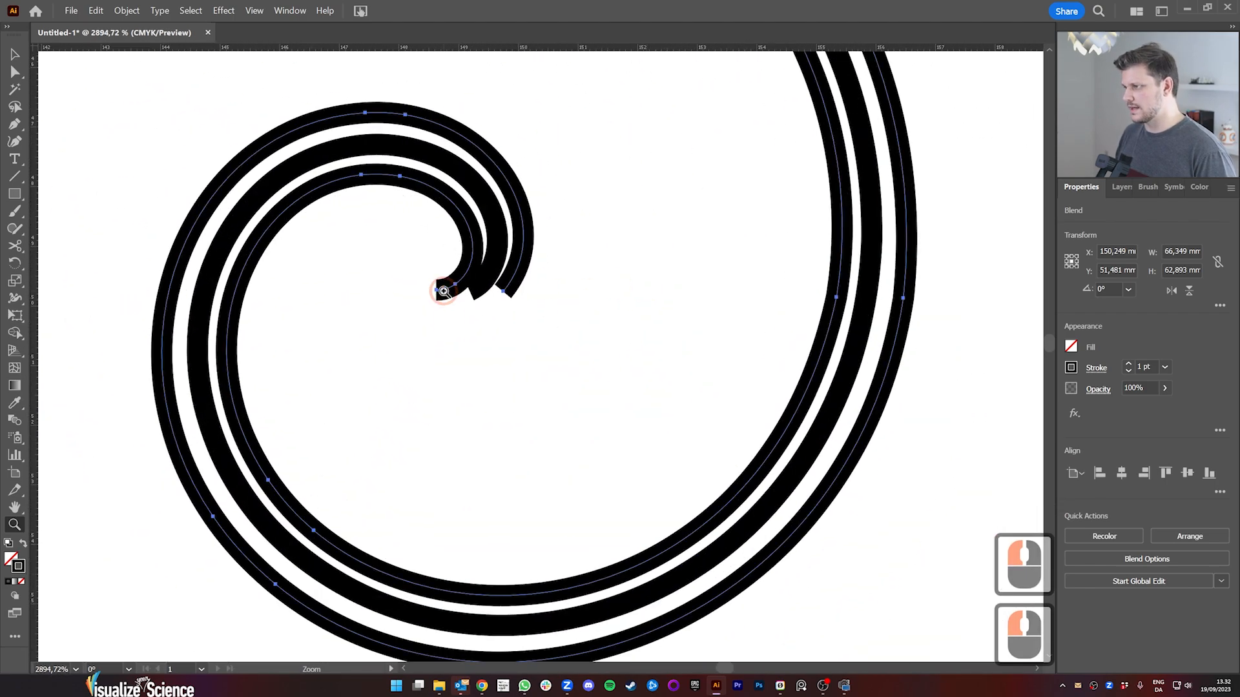
left_click_drag(435, 290, 272, 423)
left_click_drag(551, 444, 468, 402)
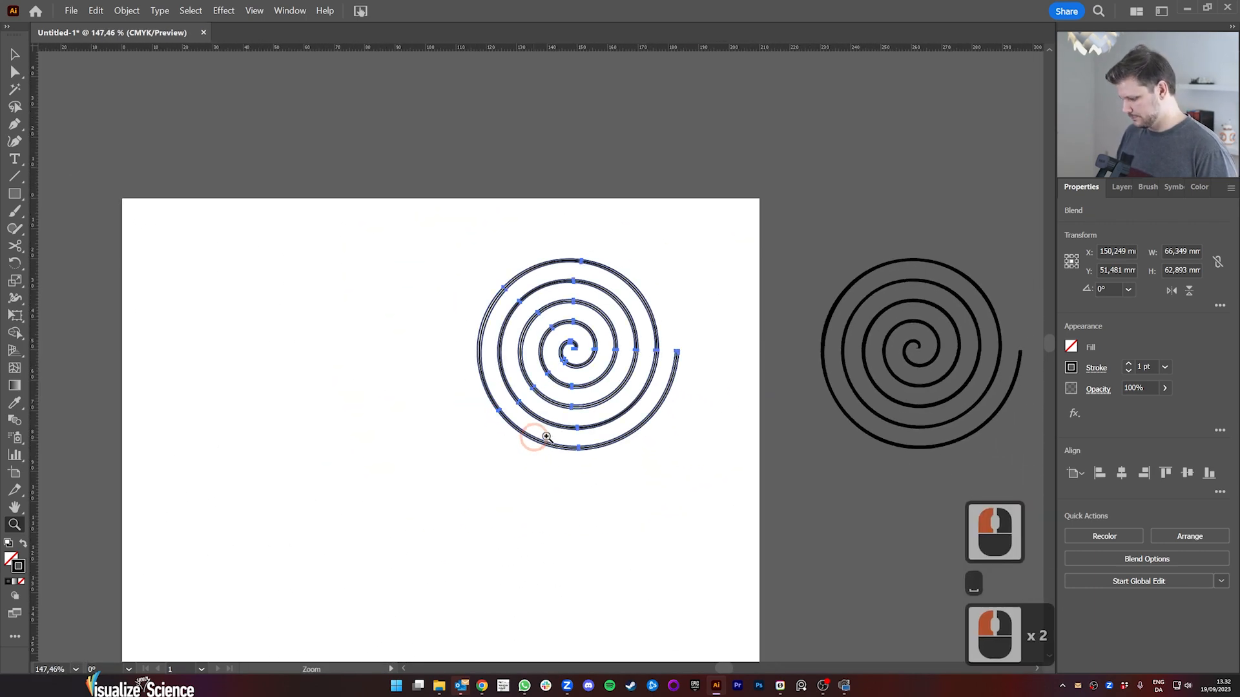
Step: Select the blended spiral, expand it into editable paths and deselect
key("v")
left_click(649, 380)
left_click(665, 399)
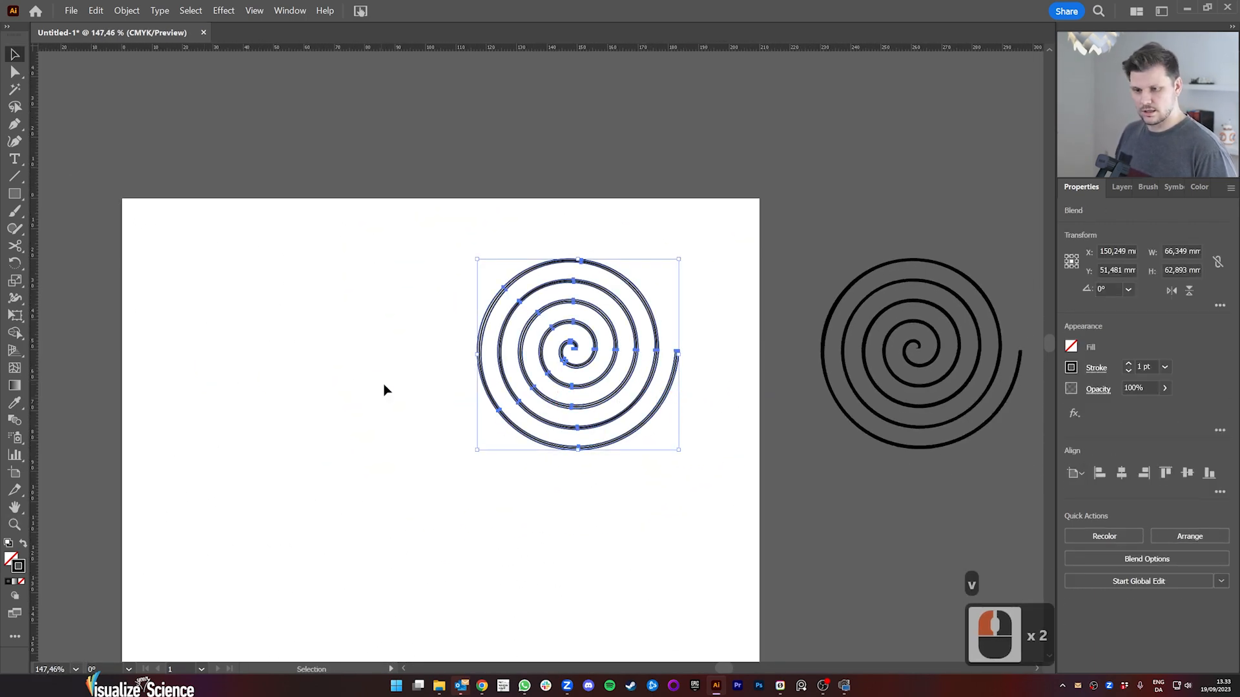
left_click(125, 11)
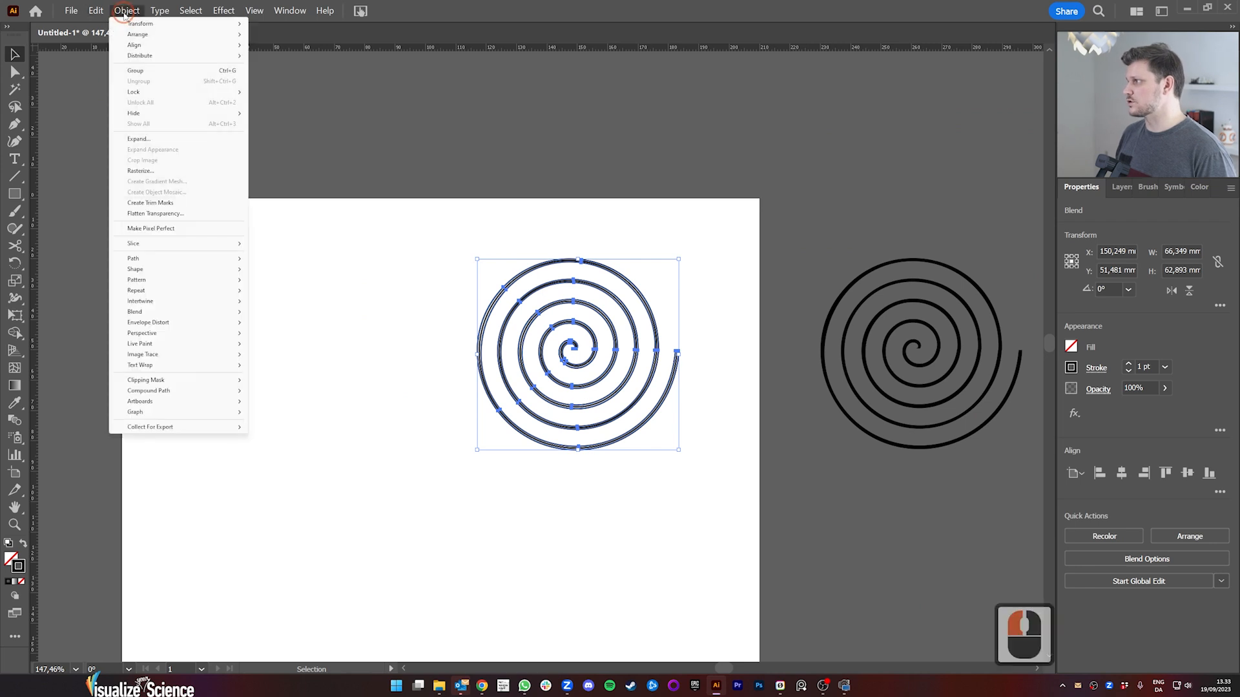
left_click(138, 139)
left_click(654, 405)
left_click(709, 448)
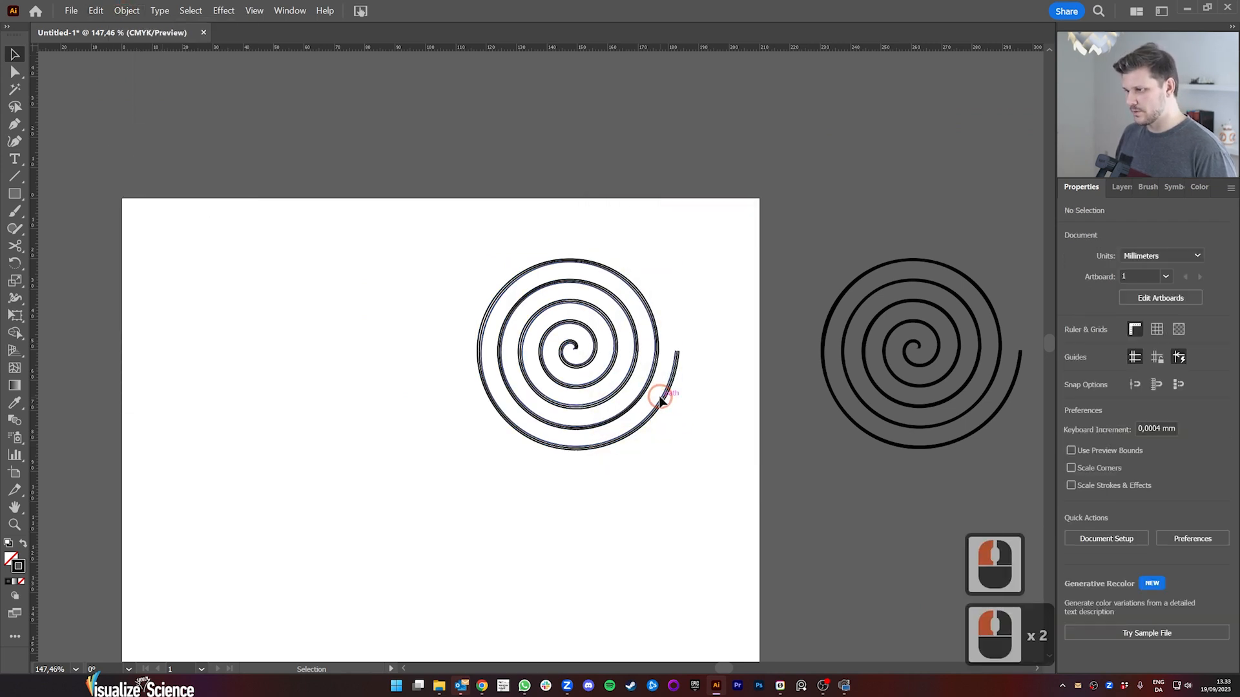
Step: Ungroup the expanded blend and move one of its spiral paths to the empty left part of the artboard
left_click_drag(664, 396, 707, 387)
left_click(1188, 593)
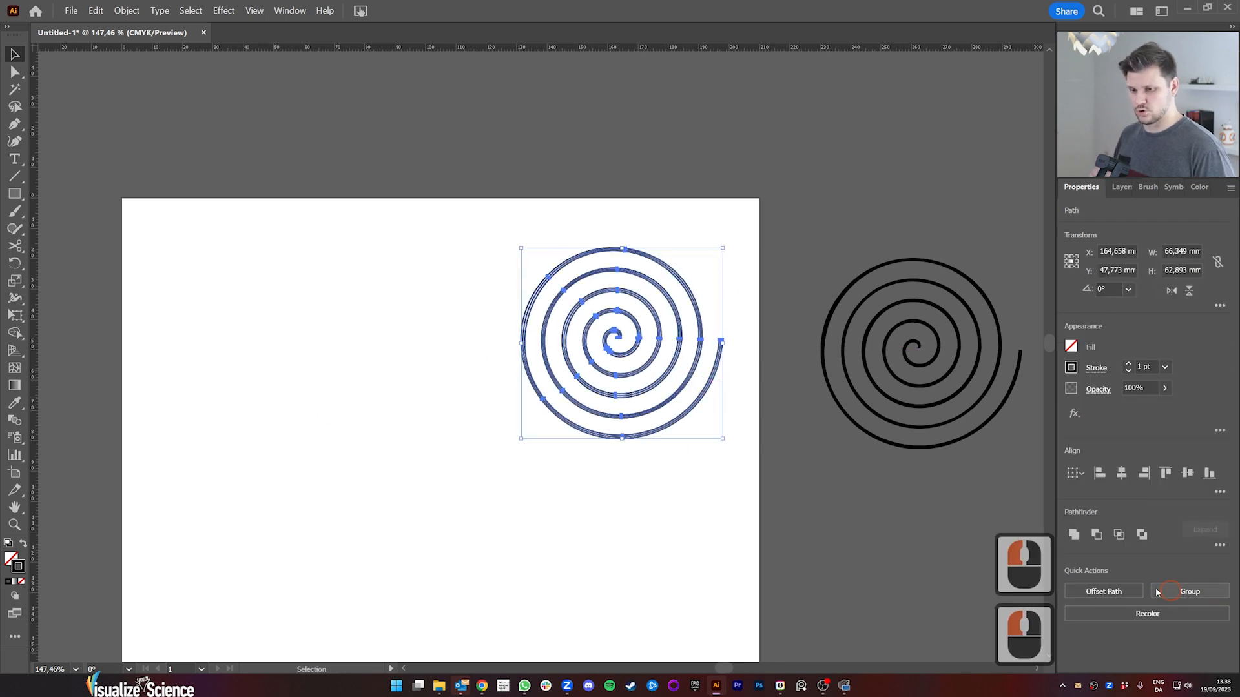
left_click(713, 453)
left_click_drag(698, 401, 355, 406)
left_click(443, 384)
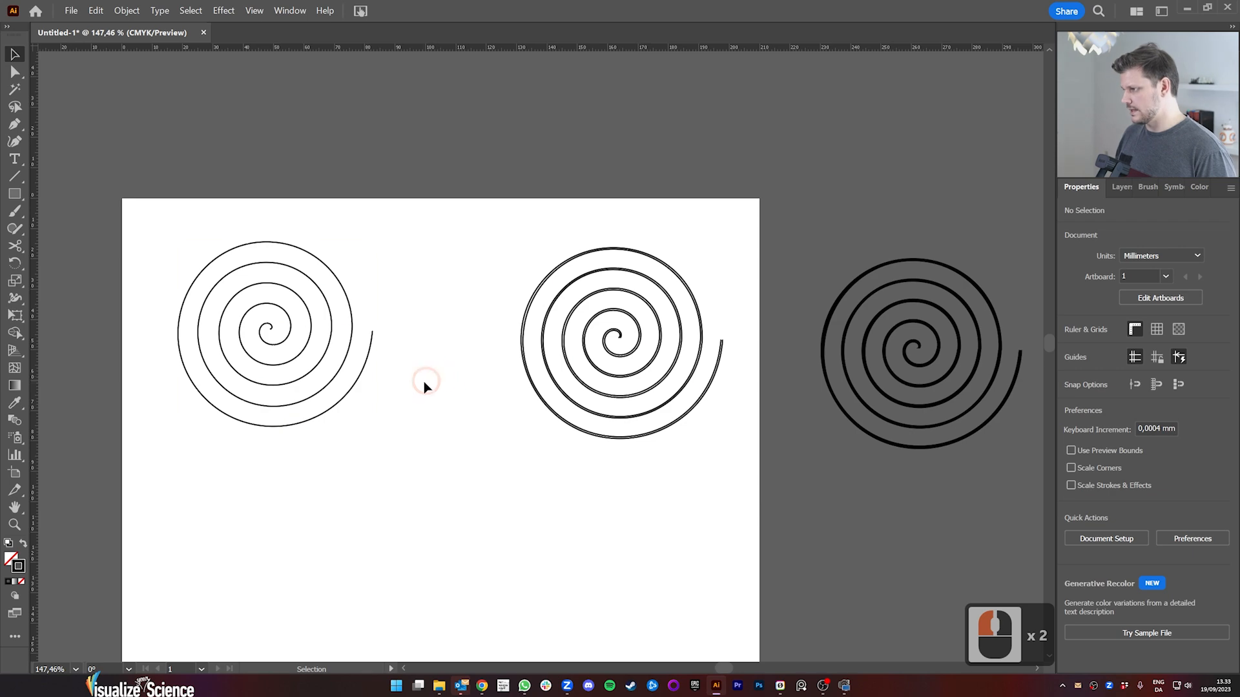
Step: Delete the double-outline spiral in the upper right of the artboard
key("z")
left_click_drag(473, 405, 329, 419)
key("space")
left_click_drag(436, 463, 419, 354)
left_click_drag(392, 297, 447, 297)
key("space")
left_click_drag(486, 375, 478, 333)
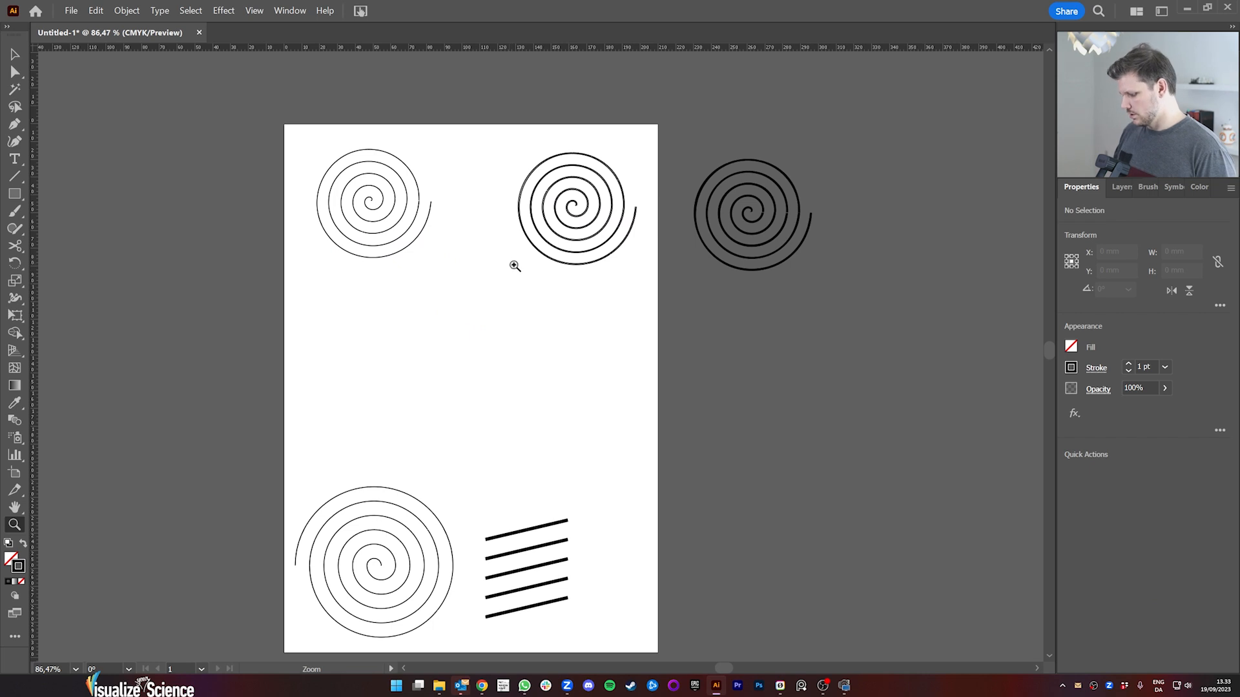
key("v")
left_click_drag(678, 331, 669, 326)
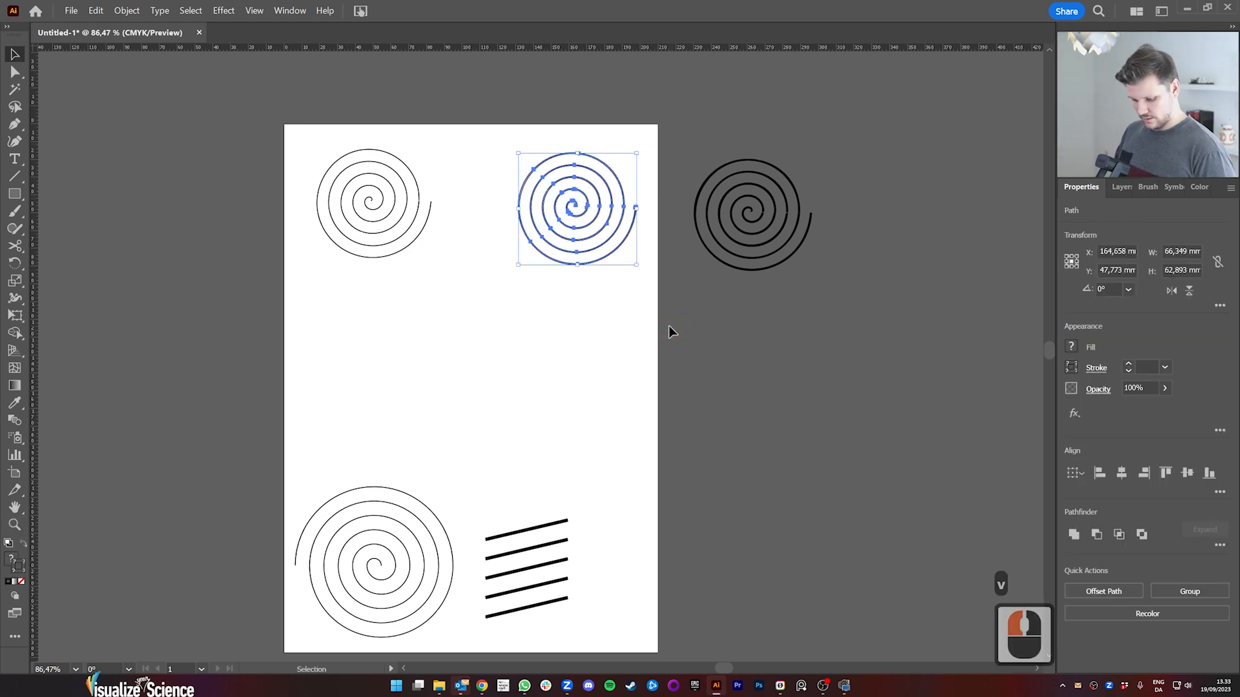
key("Delete")
Step: Rotate the extracted single-line spiral 180° and move it down to just above the large spiral
left_click(387, 233)
left_click(395, 241)
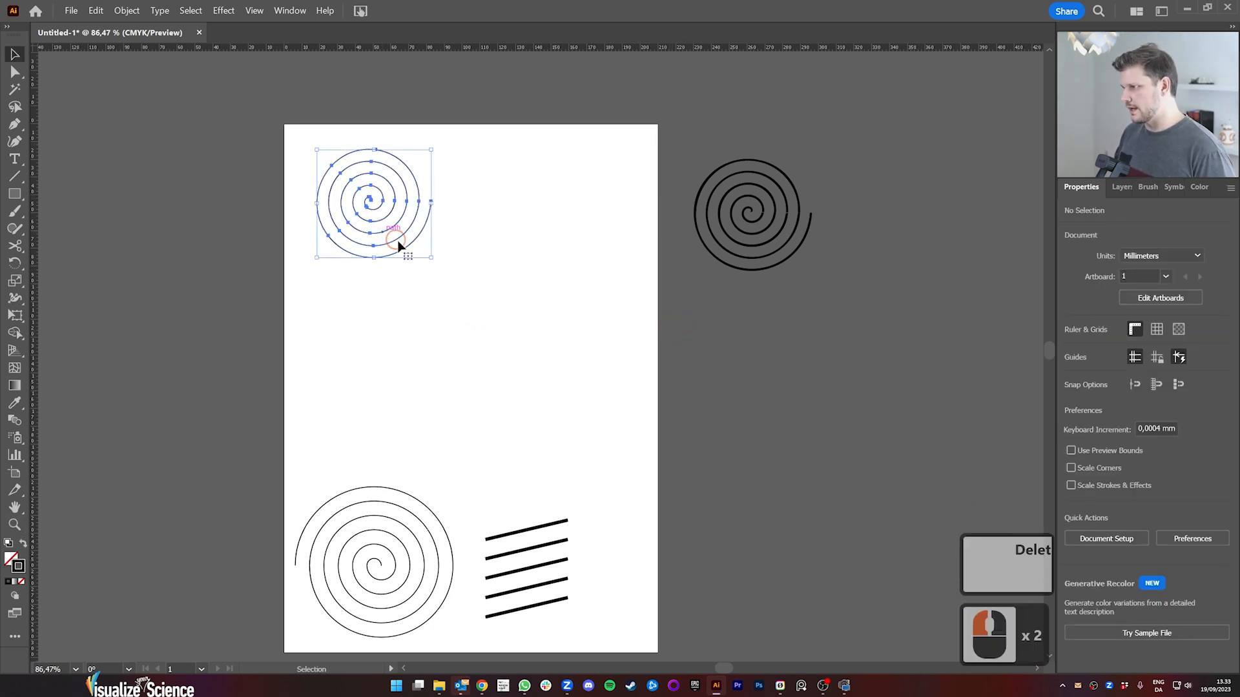
left_click_drag(436, 262, 294, 150)
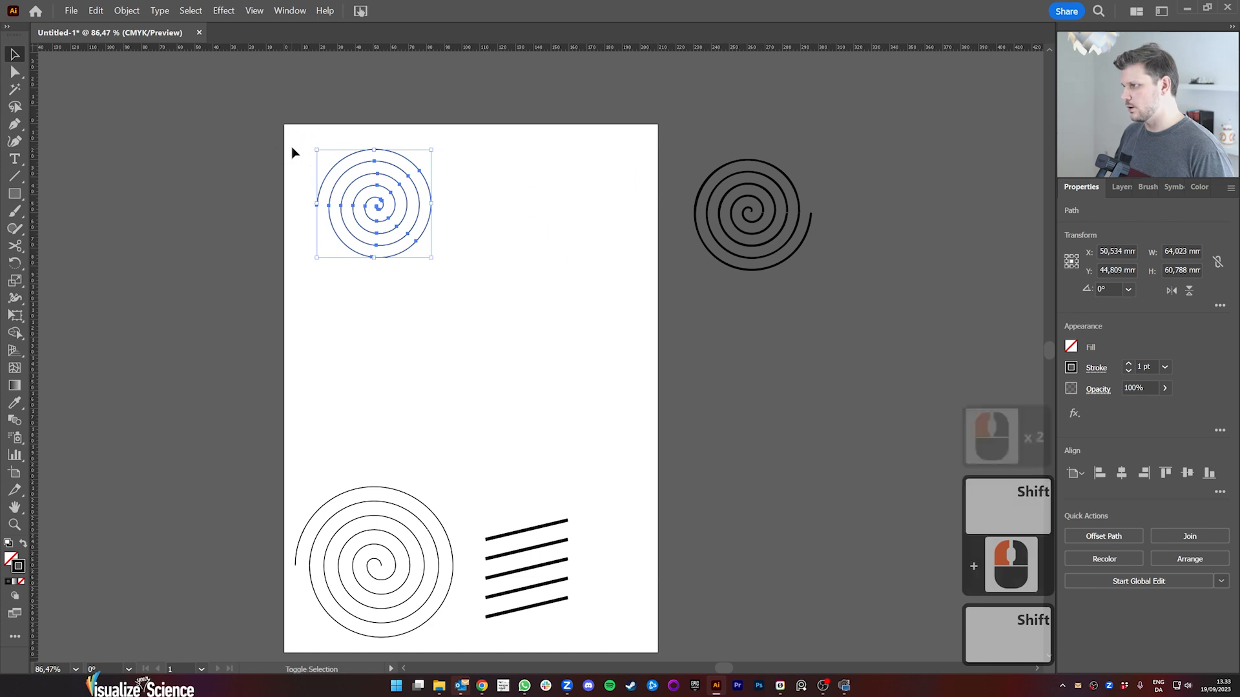
left_click_drag(421, 243, 418, 462)
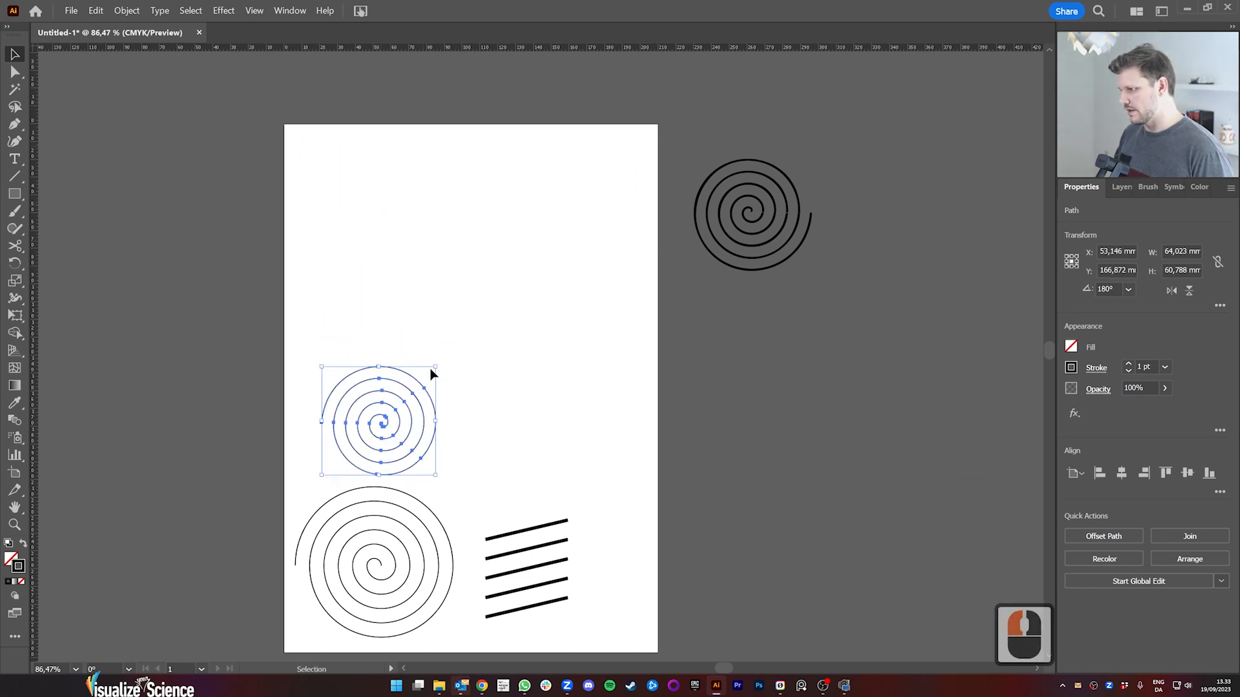
Step: Enlarge the extracted spiral proportionally to about 83 × 79 mm, align it above the large spiral and deselect it
left_click_drag(434, 367, 472, 331)
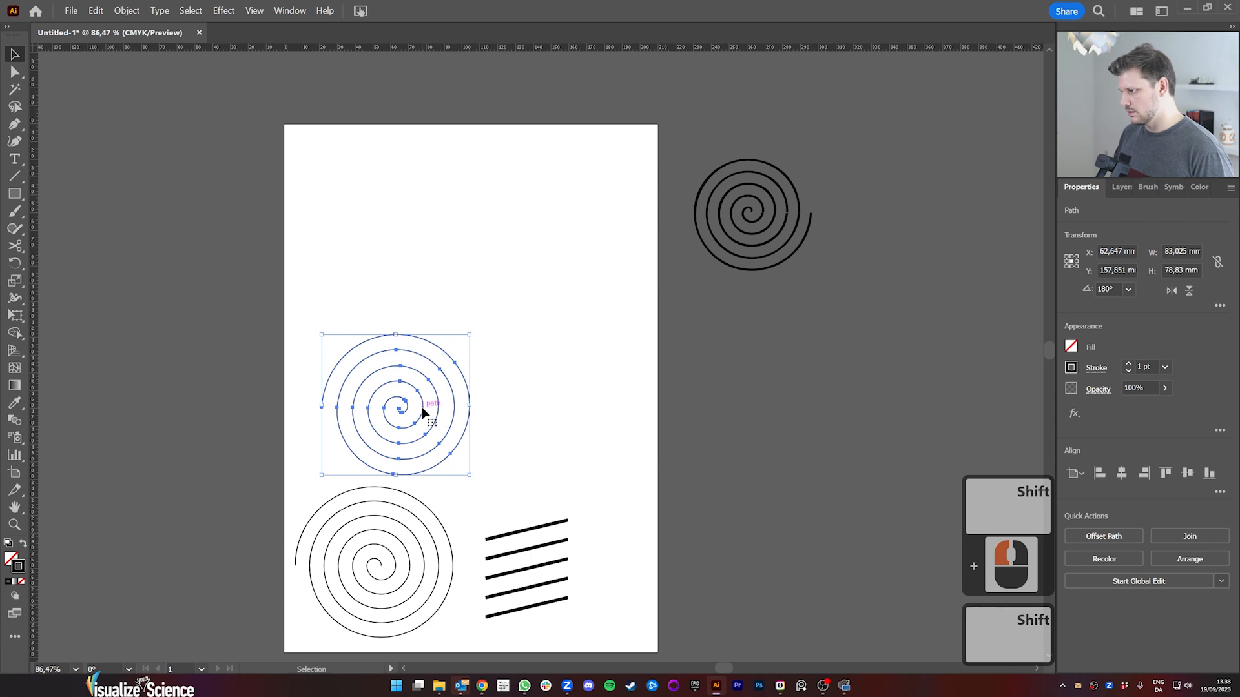
left_click_drag(423, 409, 405, 414)
left_click(465, 481)
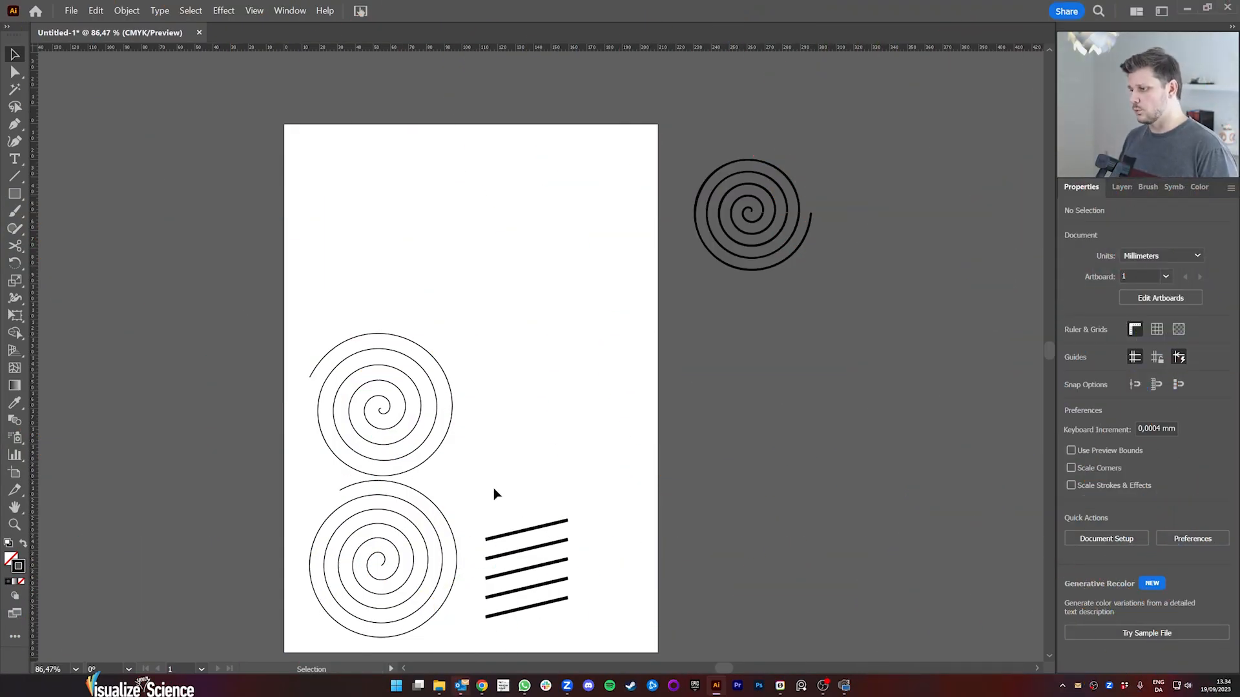
Step: Move the slanted-lines symbol off the artboard and place the extracted spiral beside the large spiral
left_click_drag(516, 533, 792, 523)
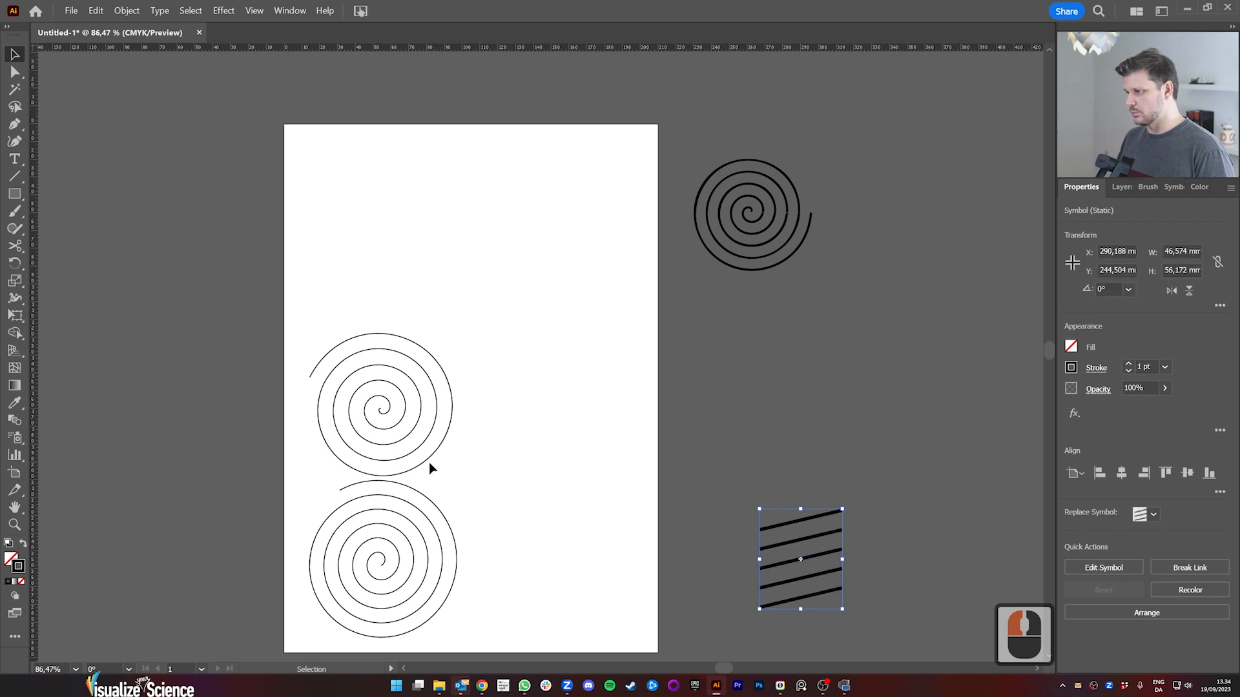
left_click_drag(428, 460, 659, 520)
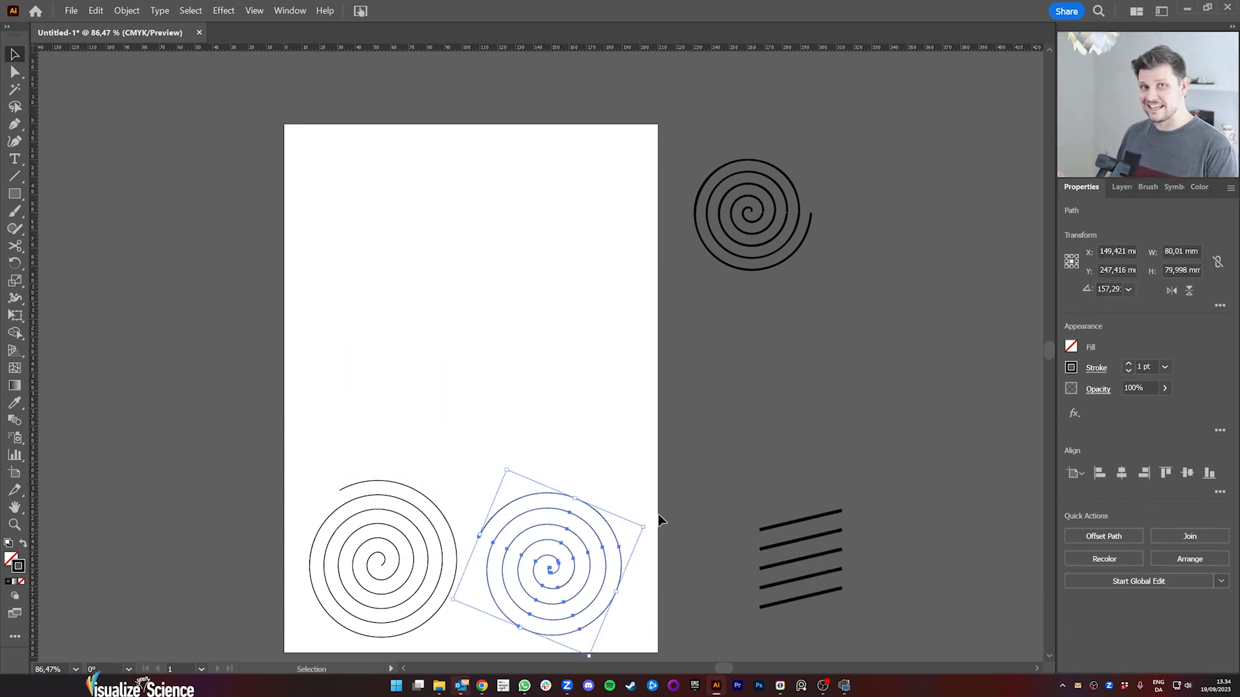
left_click(634, 390)
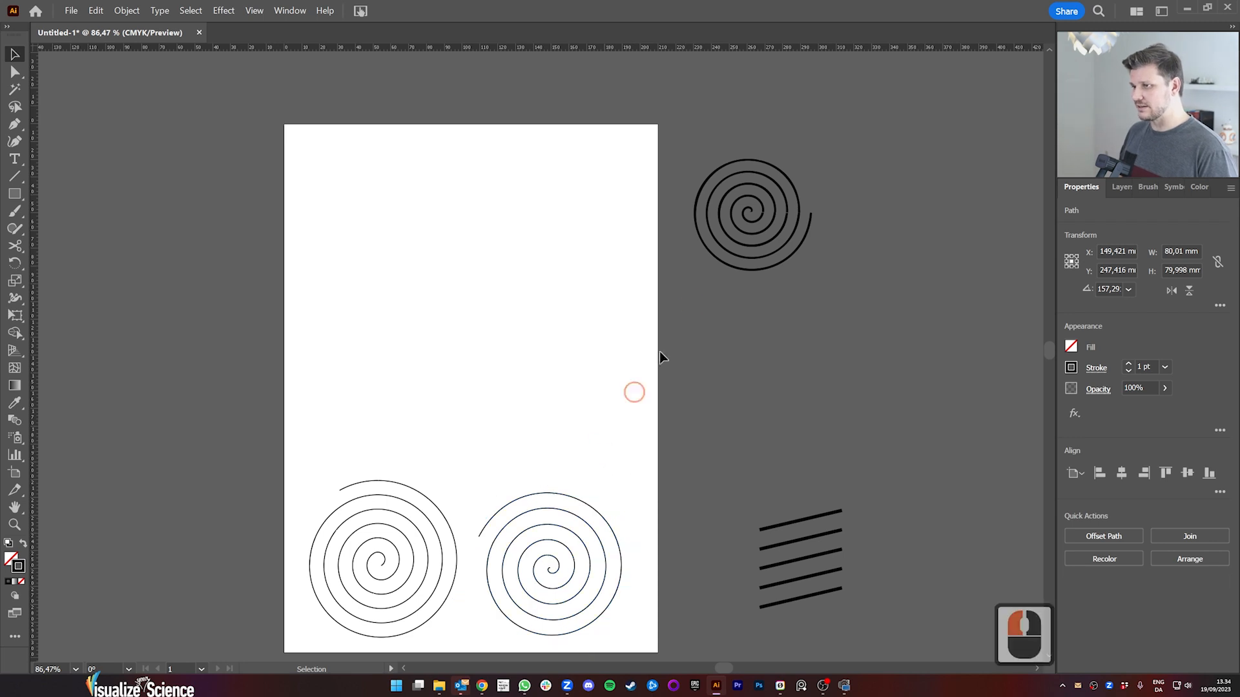
Step: Duplicate the 3D-revolved spiral beside the artboard horizontally onto the upper right of the artboard
left_click(762, 237)
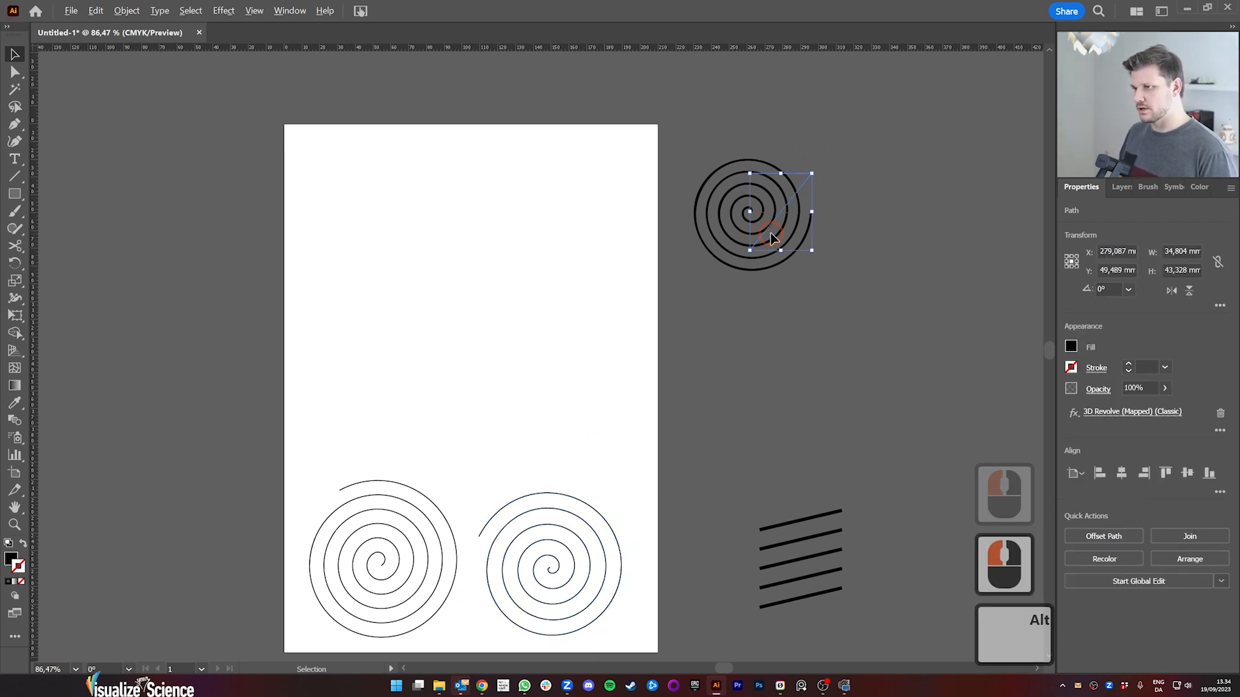
left_click_drag(768, 236, 591, 236)
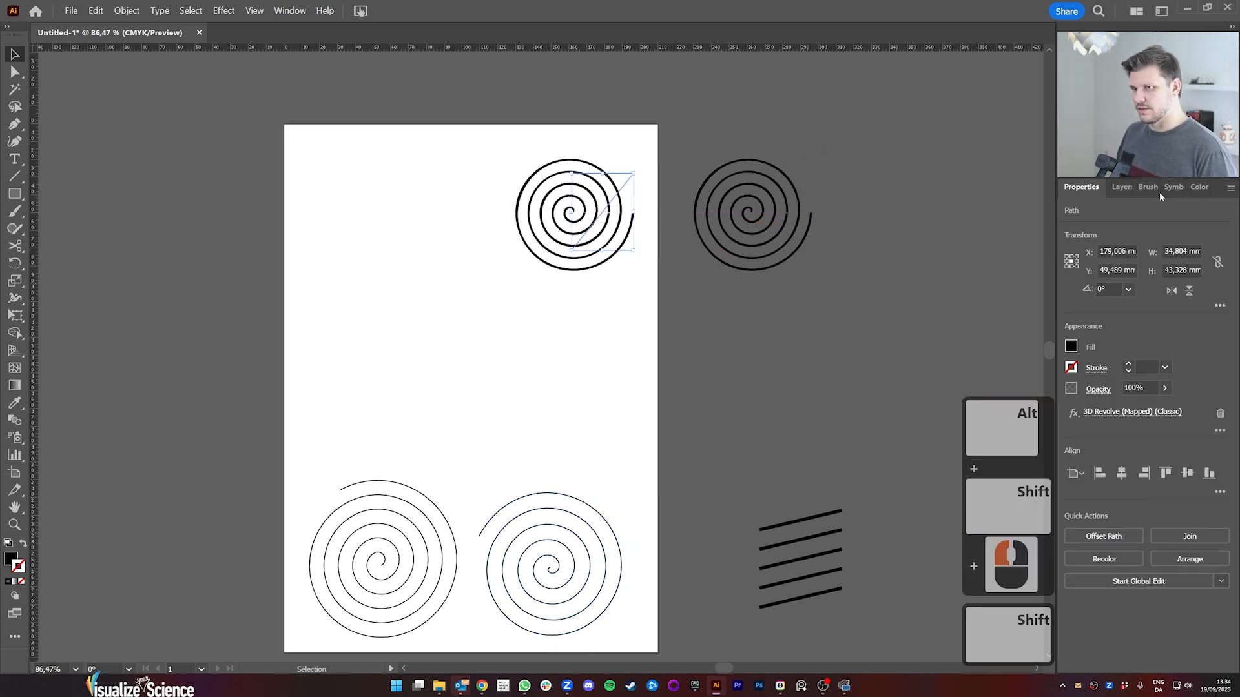
Step: Try a custom rotation of -83°, -30° and 11° in the copied spiral's 3D Revolve effect
left_click(1124, 418)
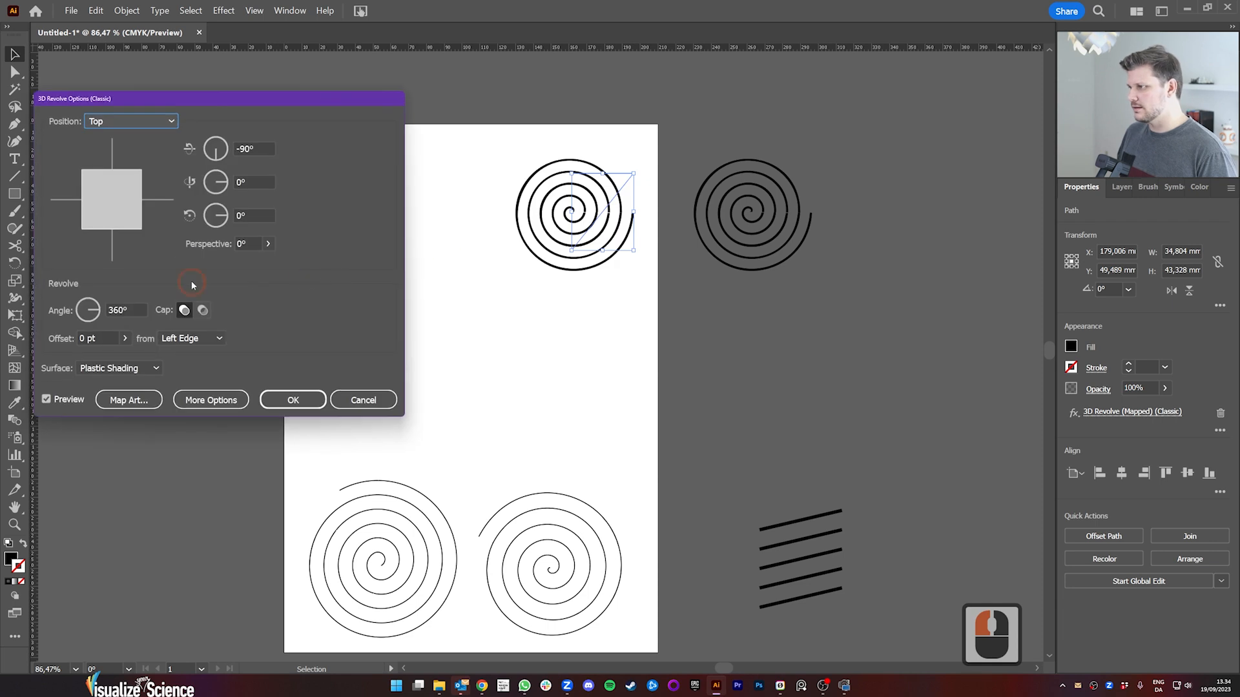
mouse_move(116, 193)
left_mouse_down()
mouse_move(141, 193)
mouse_move(114, 201)
mouse_move(124, 208)
left_mouse_up()
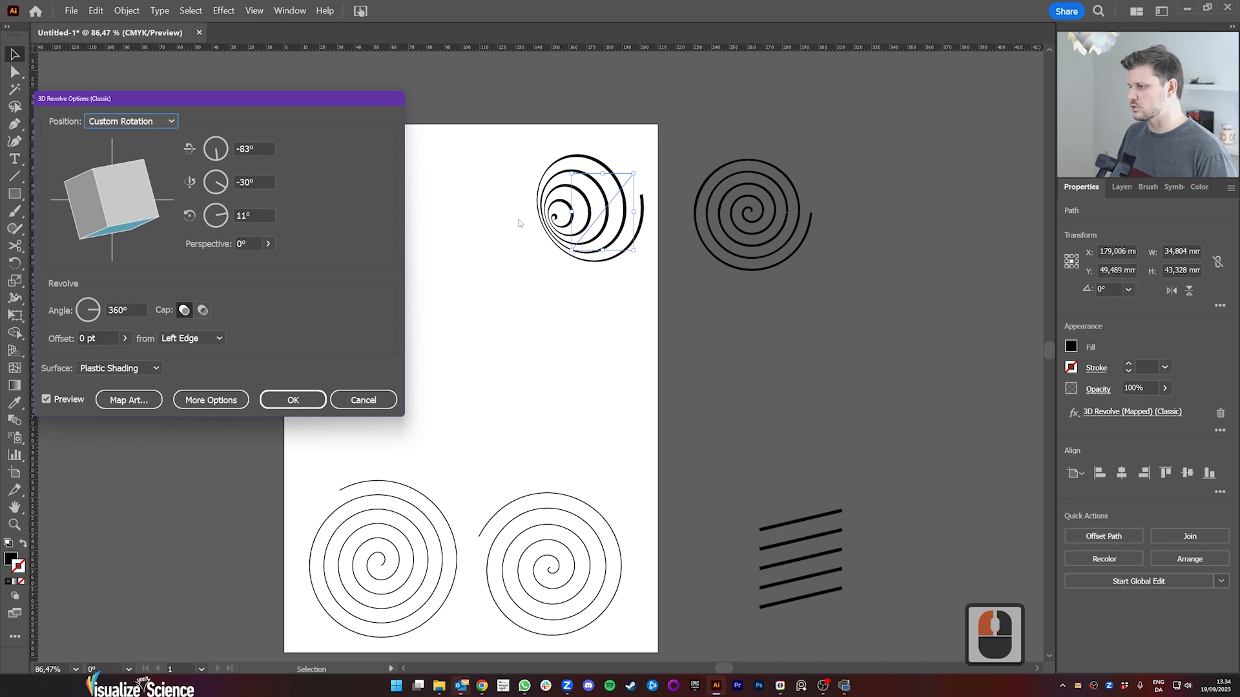
left_click(363, 400)
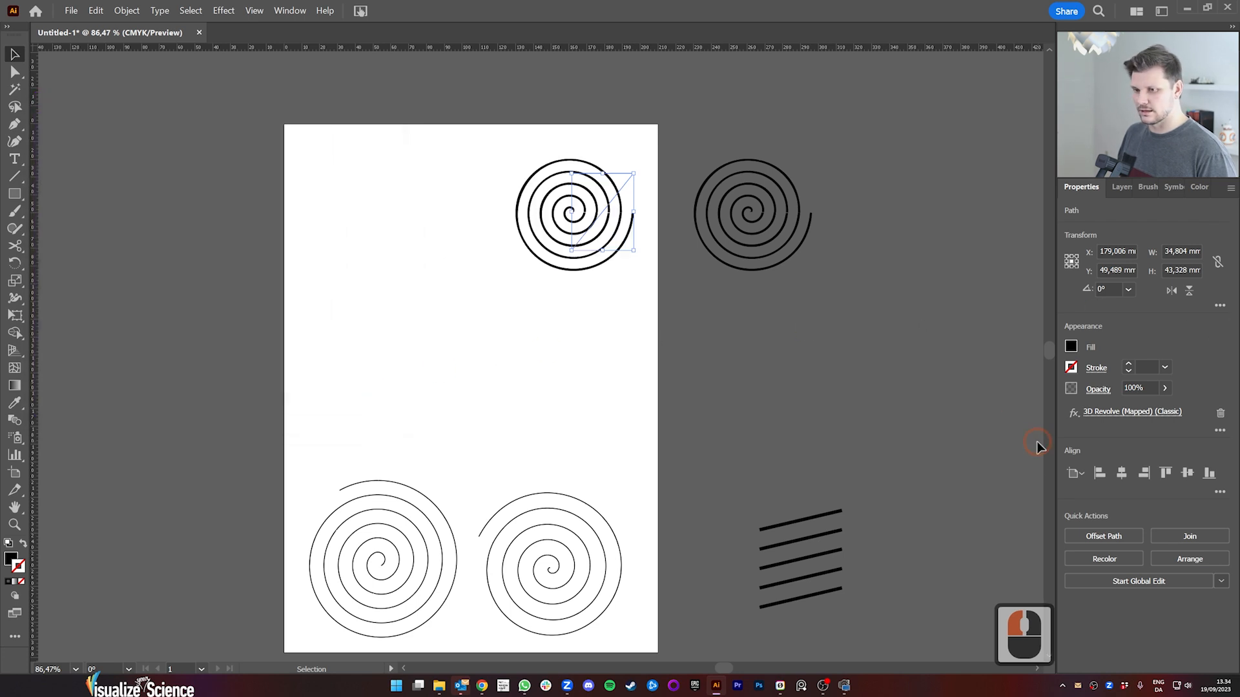
Step: Show Layer 2 and examine its tilted conical spiral up close and alongside the other spirals
left_click(1122, 188)
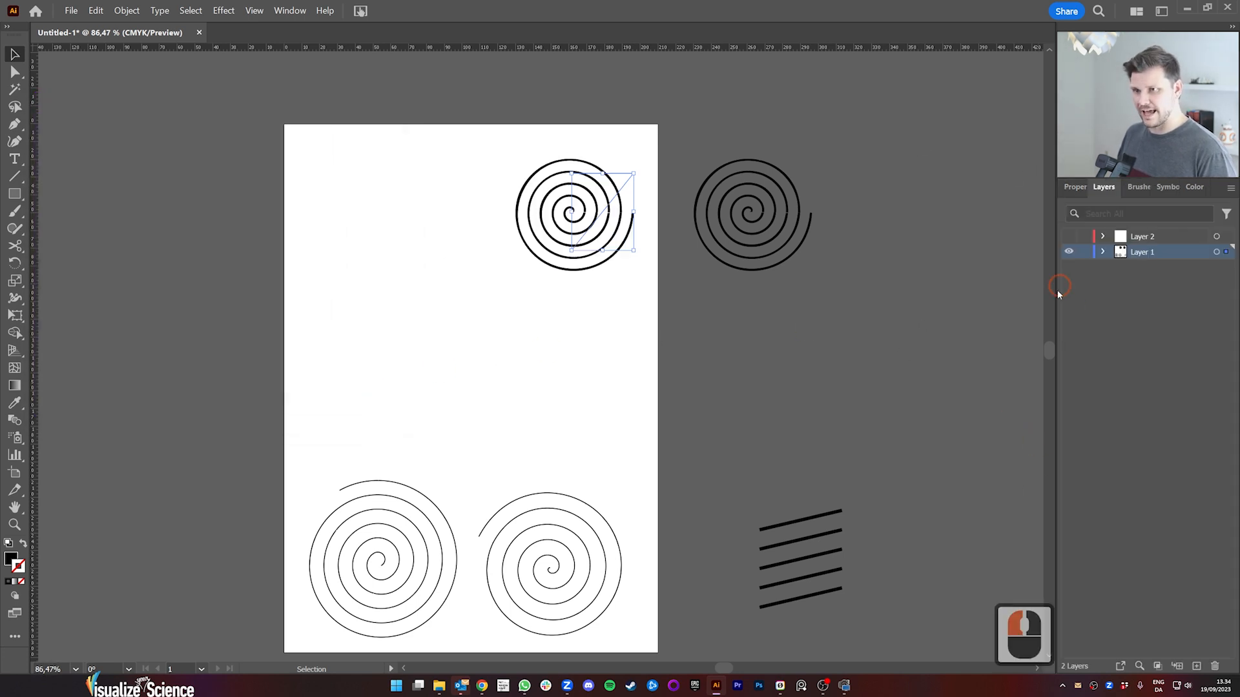
left_click(1069, 237)
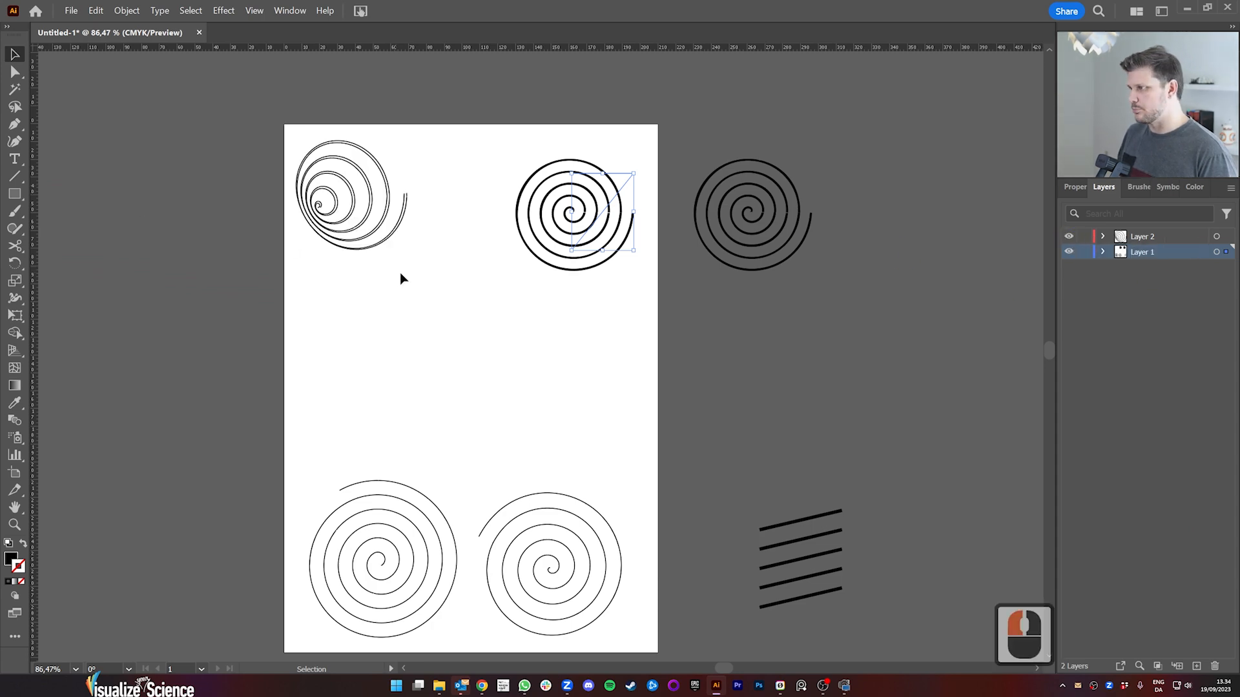
key("z")
left_click_drag(368, 244, 545, 221)
key("space")
left_click_drag(447, 208, 606, 251)
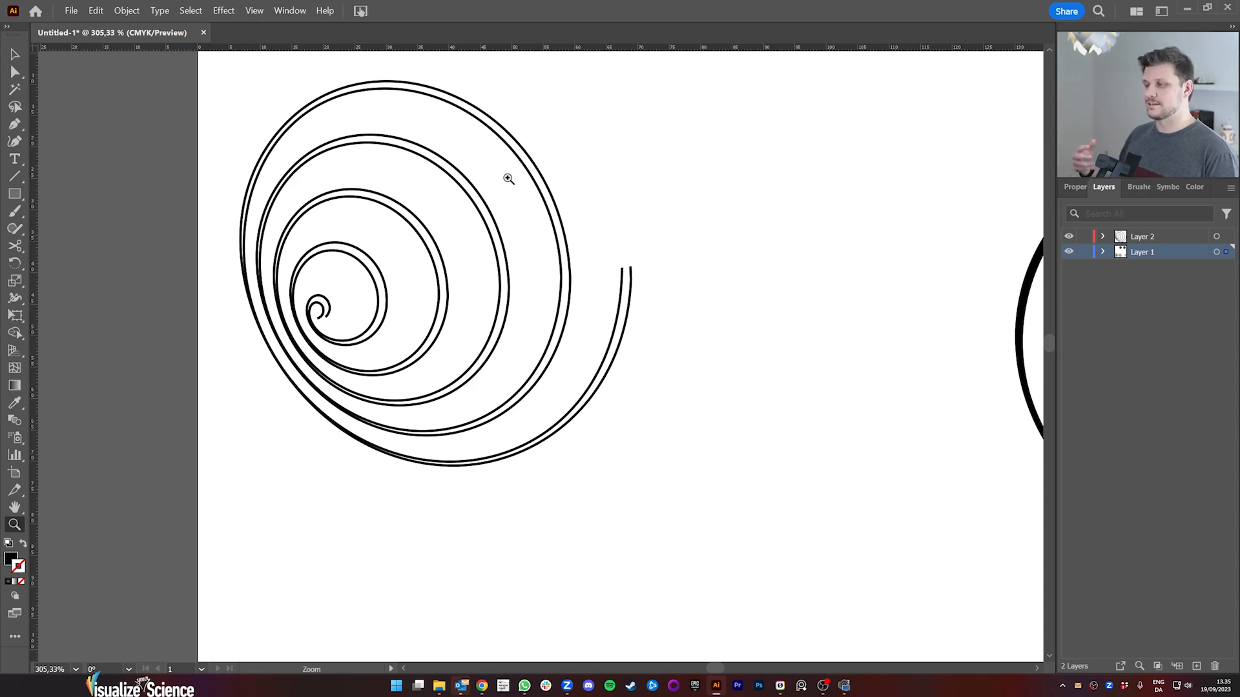
left_click_drag(684, 332, 592, 385)
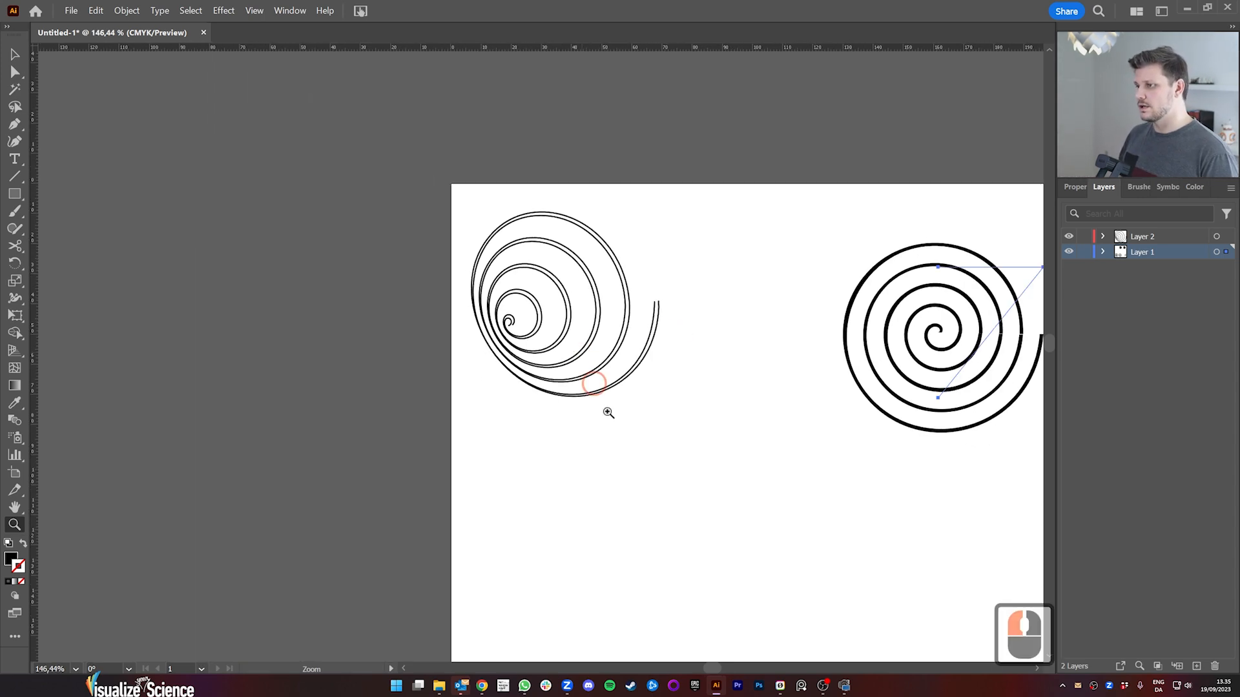
left_click_drag(673, 565, 620, 326)
left_click_drag(676, 374, 499, 442)
left_click_drag(560, 478, 496, 445)
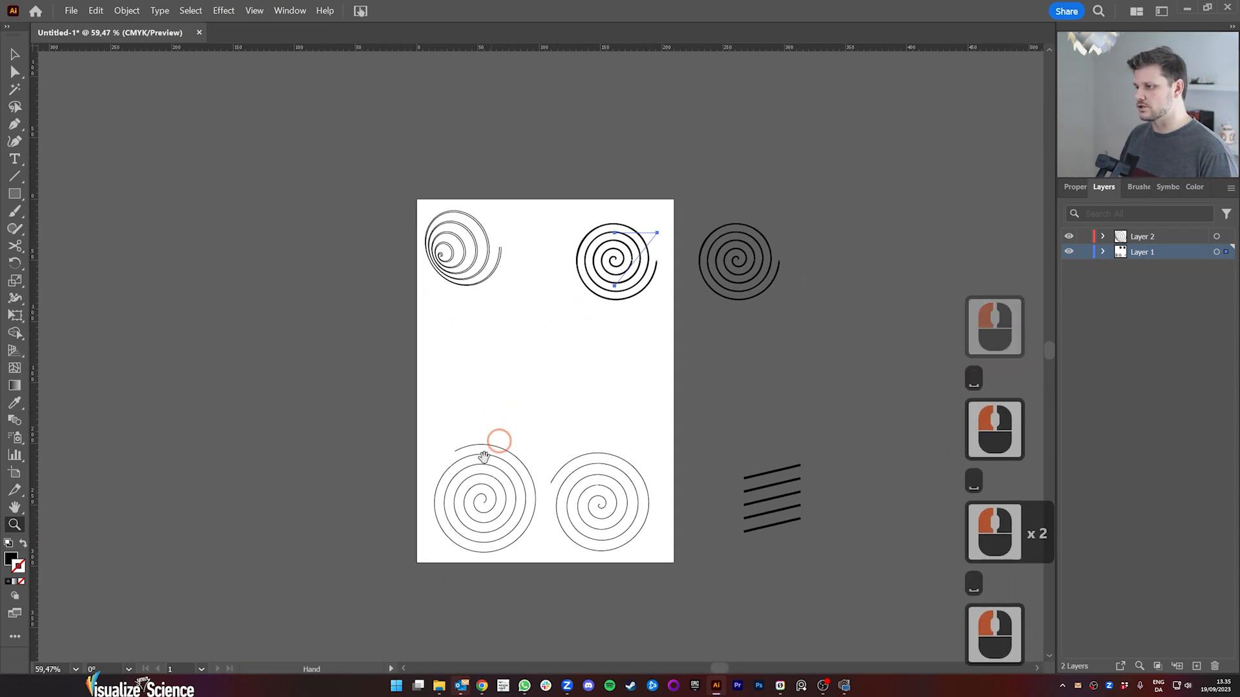
left_click_drag(506, 363, 525, 359)
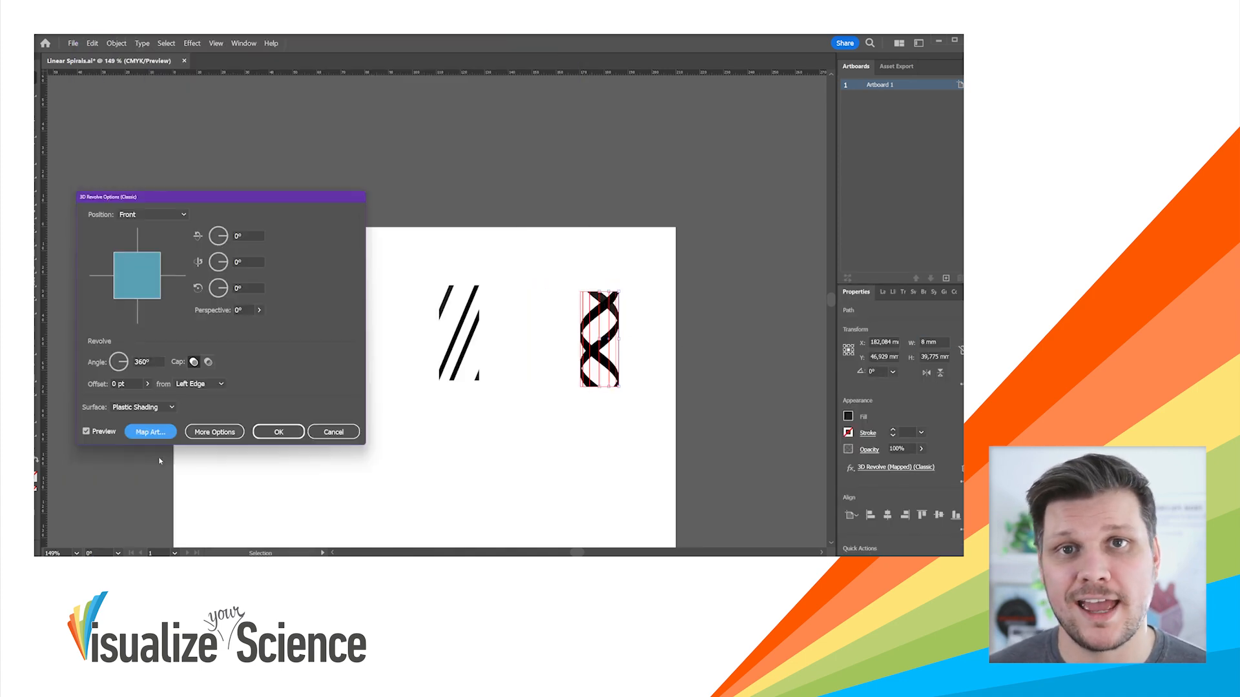
key("Return")
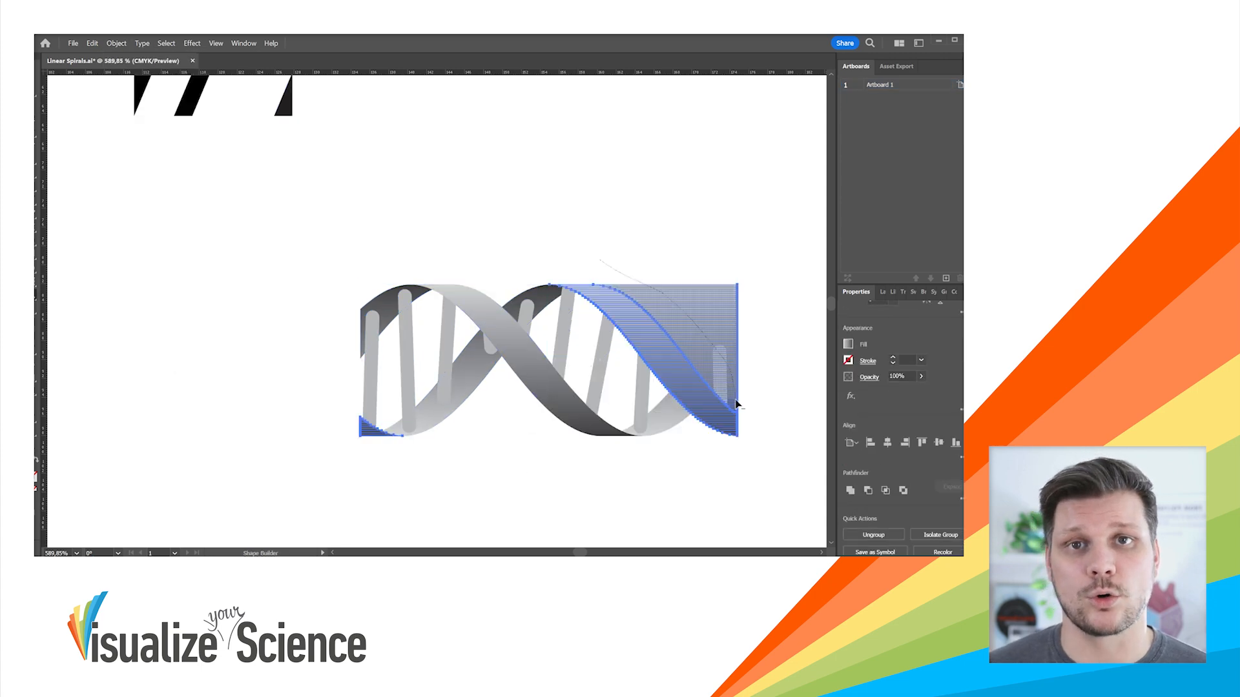
scroll(739, 404, "up", 3)
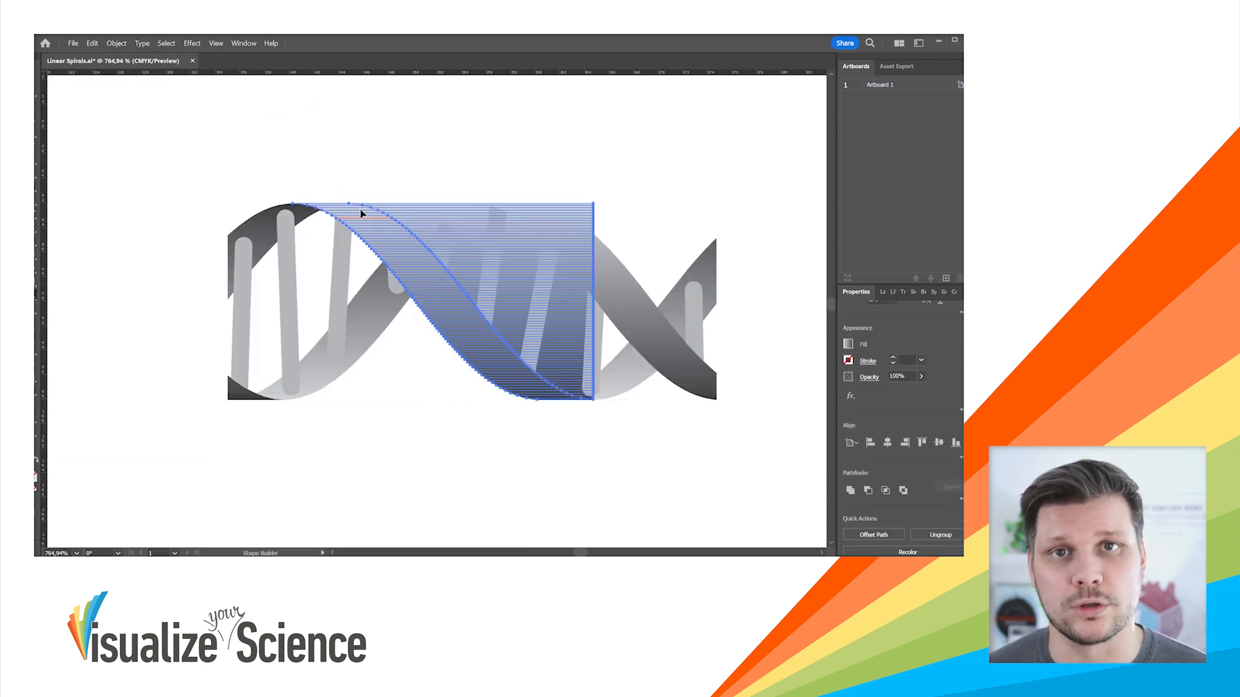
left_click_drag(243, 319, 344, 215)
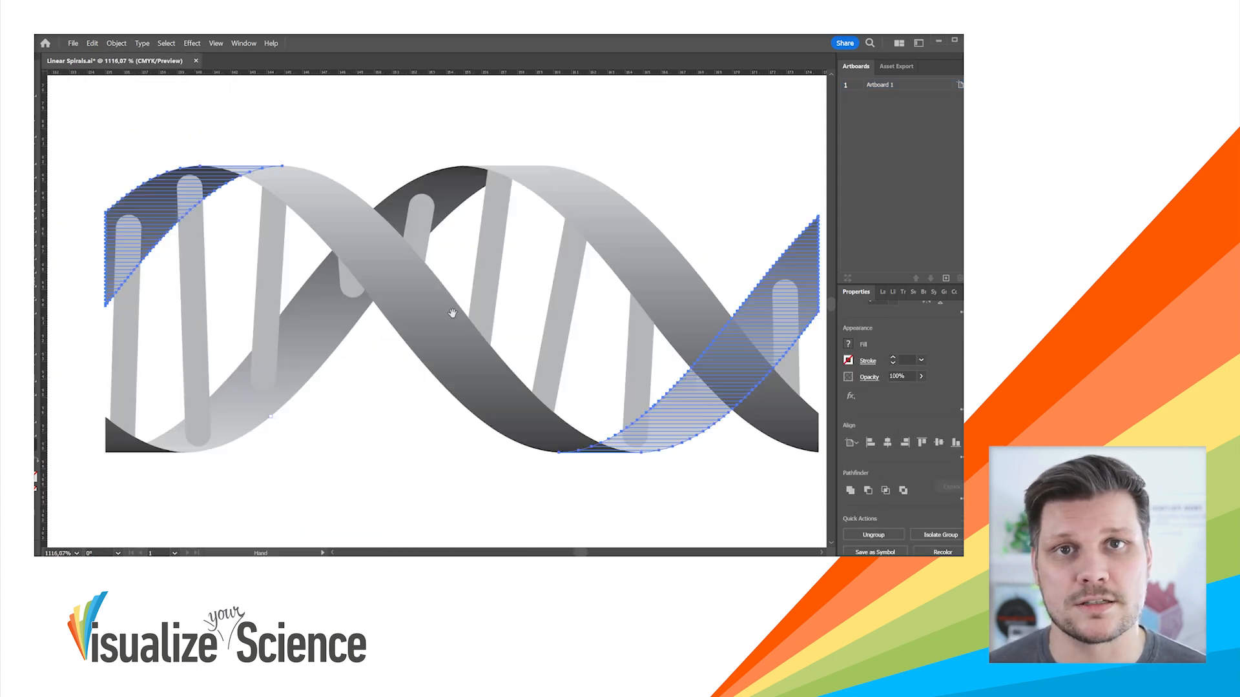
Step: Select the whole DNA helix, inspect its object data in Document Info and examine the single strips of its strands
key("ctrl+a")
left_click(243, 43)
left_click(271, 223)
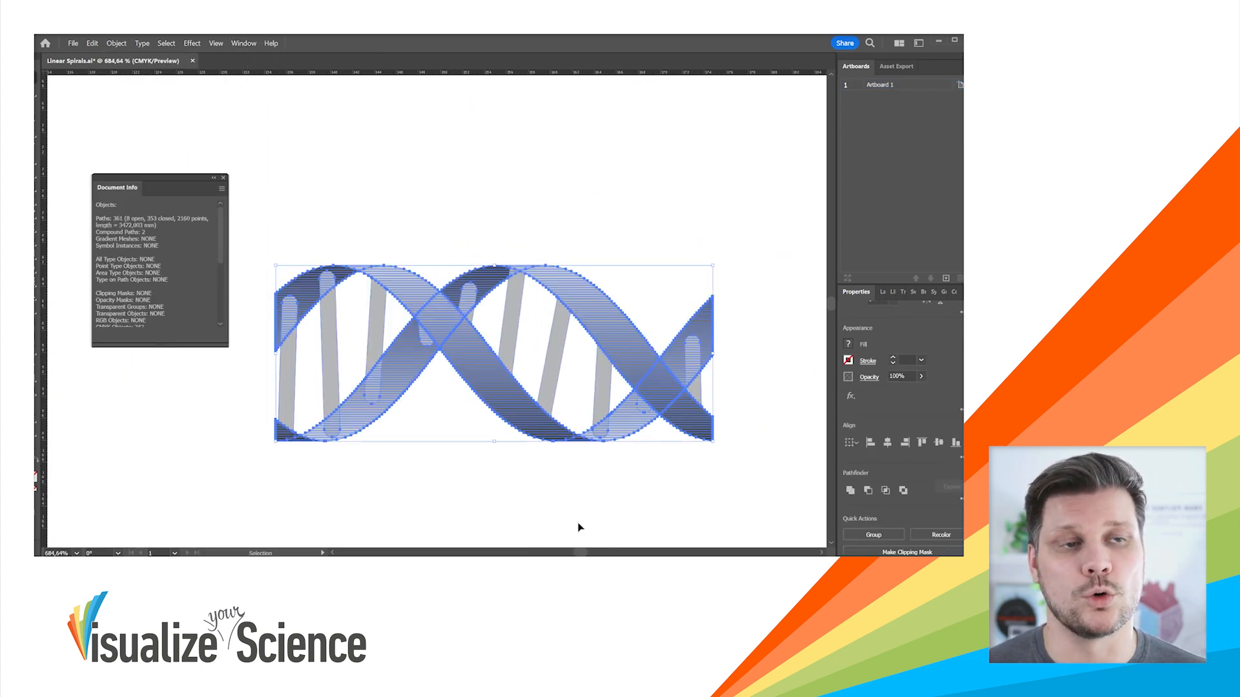
left_click(277, 309)
left_click(520, 320)
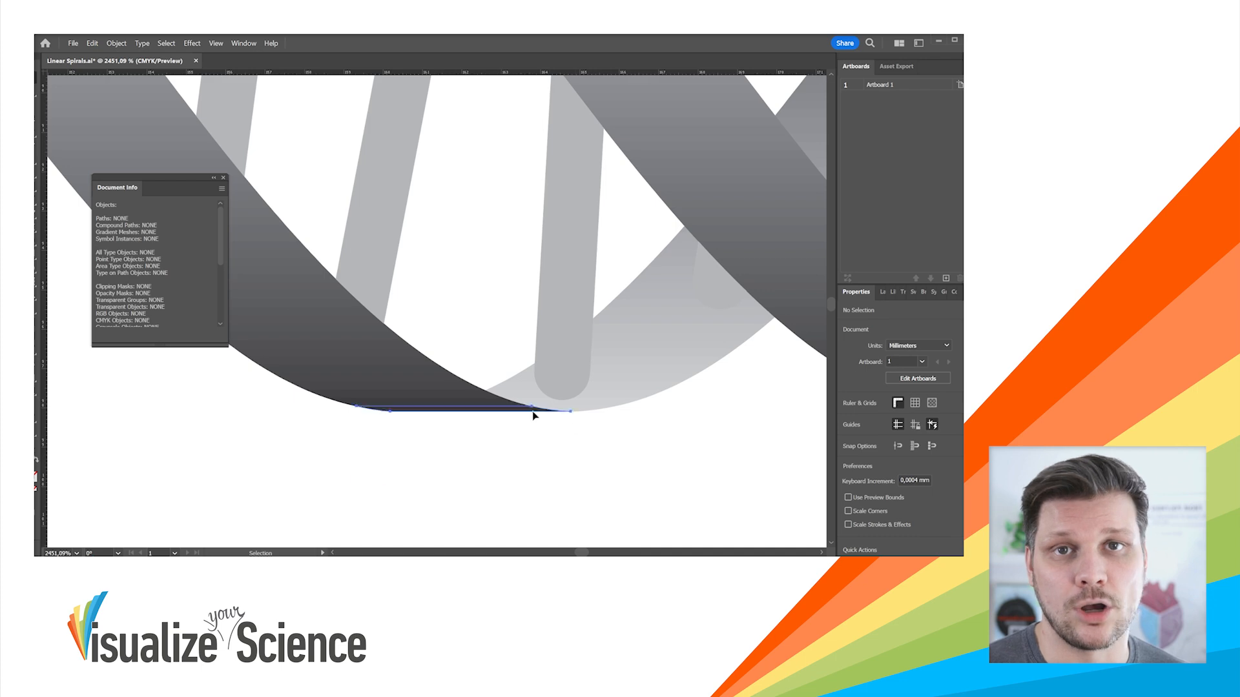